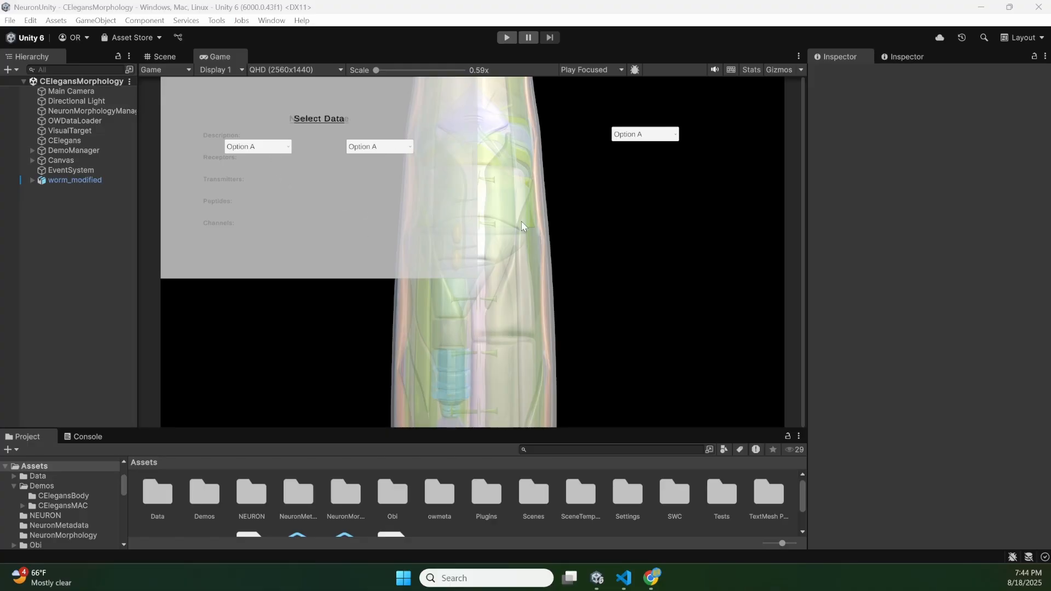
# - Switch to Chrome and examine the 3D worm model in the OpenWorm browser from near and far
pyautogui.click(660, 557)
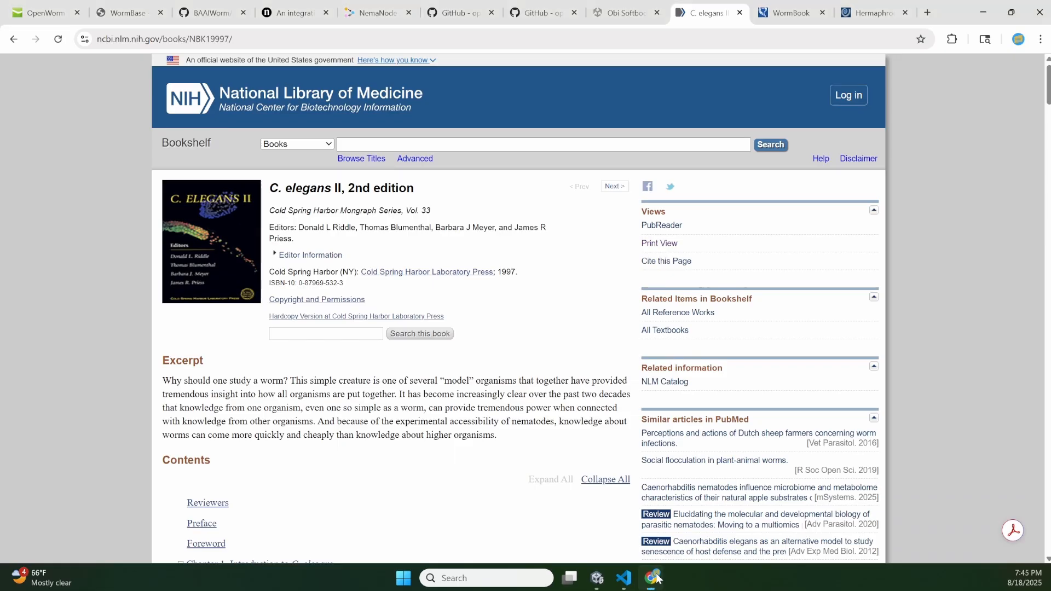
pyautogui.click(23, 5)
pyautogui.moveTo(291, 321); pyautogui.dragTo(489, 368)
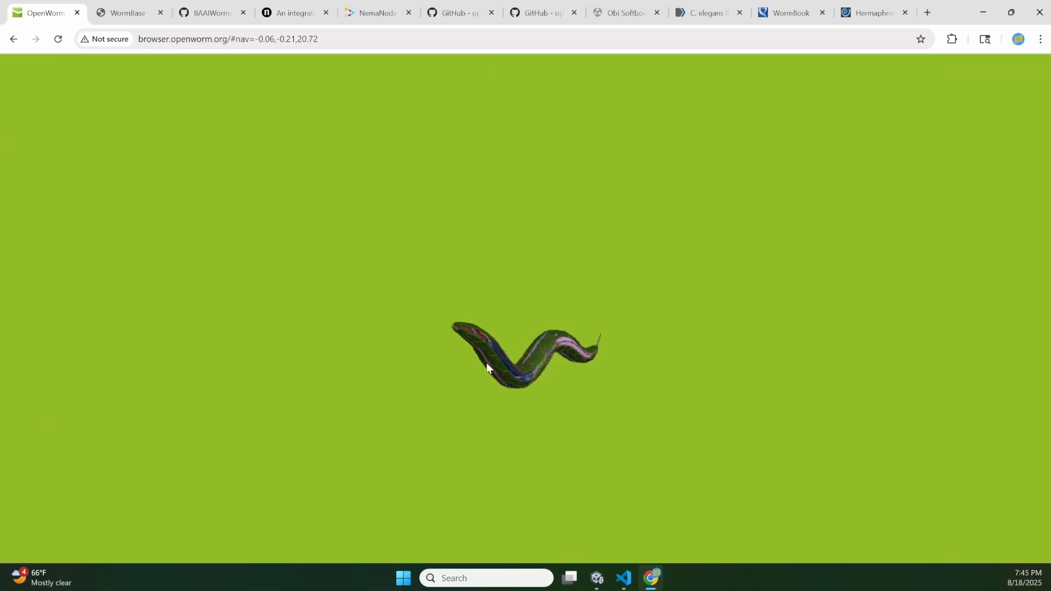
pyautogui.scroll(5, 487, 364)
pyautogui.scroll(-5, 486, 363)
pyautogui.scroll(5, 487, 363)
pyautogui.scroll(-5, 486, 363)
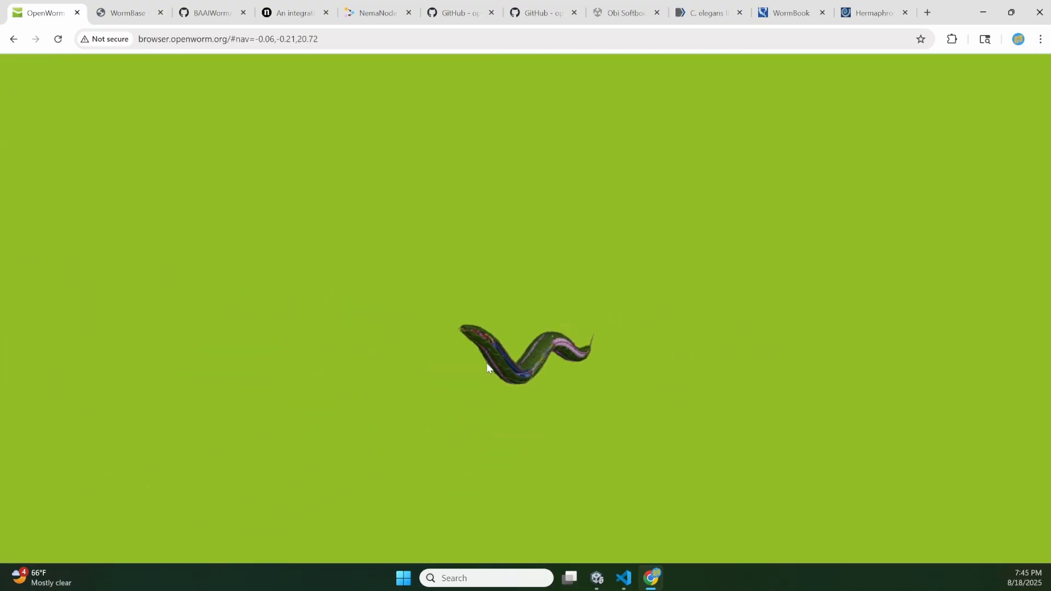
pyautogui.scroll(5, 487, 363)
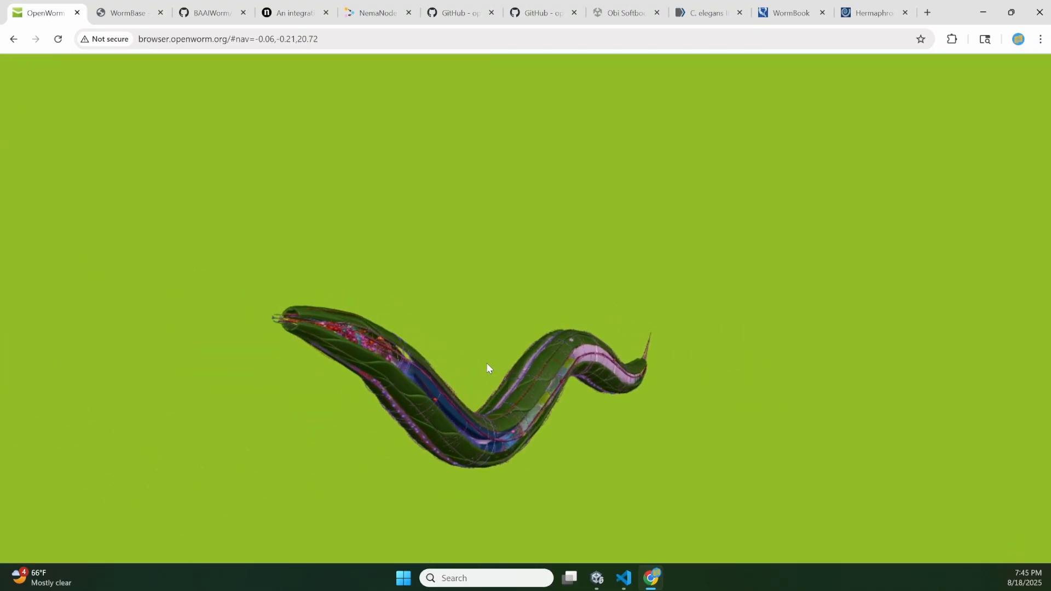
# - Look over the Virtual Worm Project page on WormBase, and return to the Unity editor
pyautogui.click(127, 13)
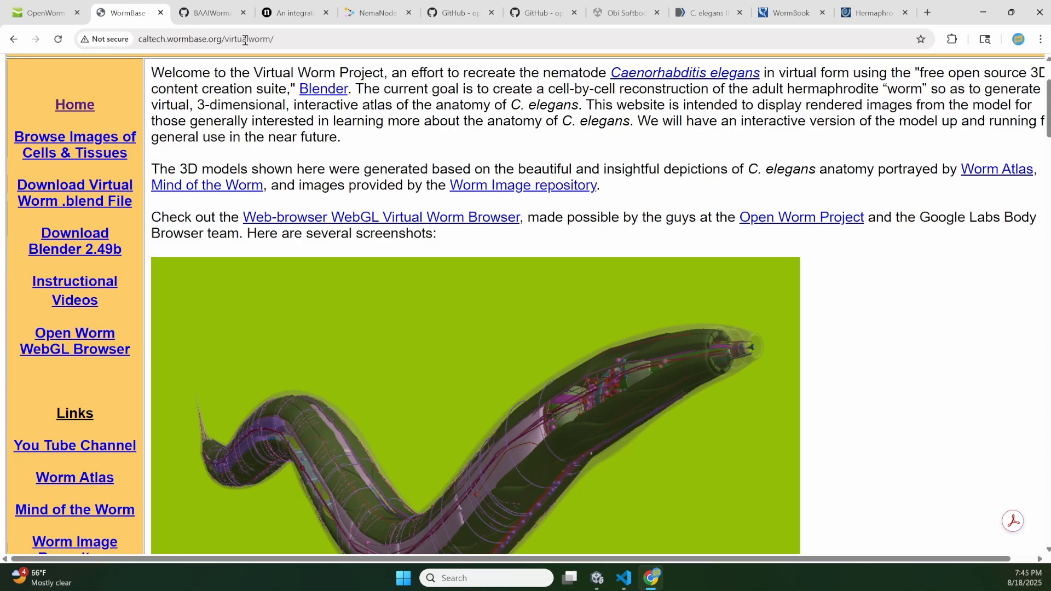
pyautogui.scroll(3, 507, 356)
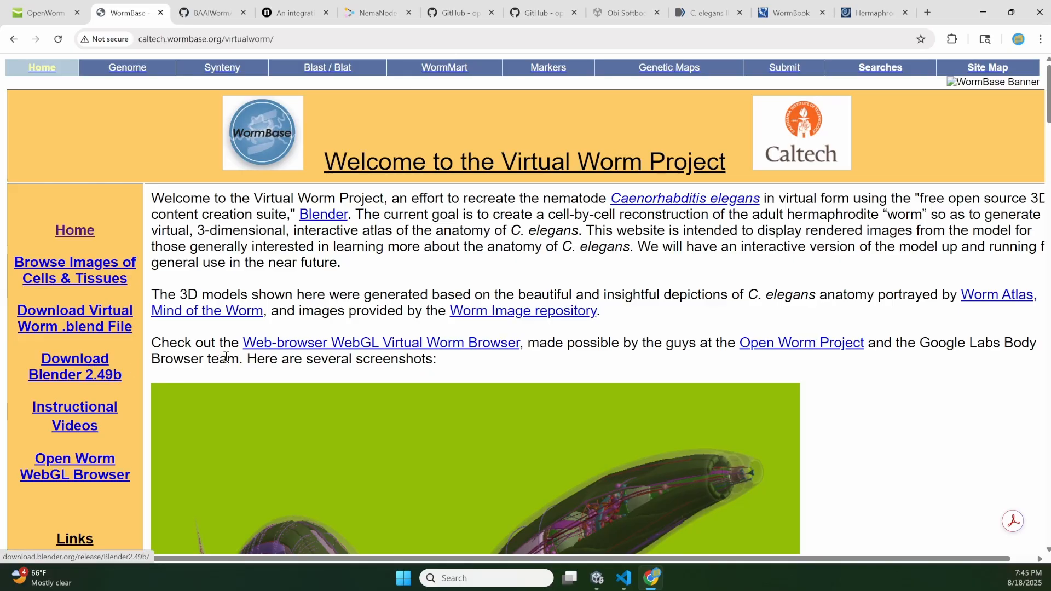
pyautogui.scroll(-2, 540, 245)
pyautogui.scroll(1, 539, 245)
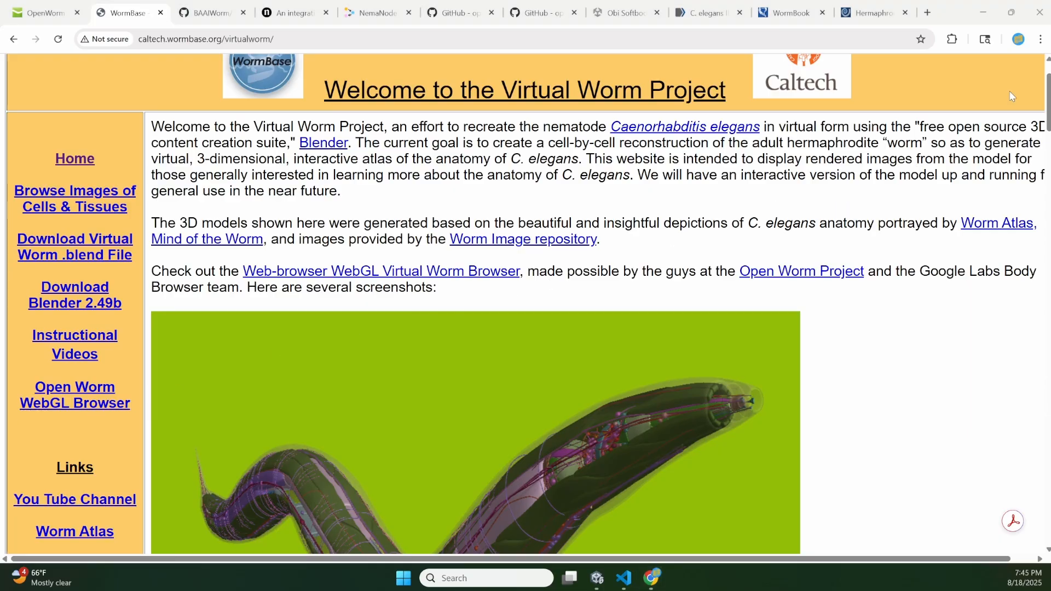
pyautogui.click(983, 12)
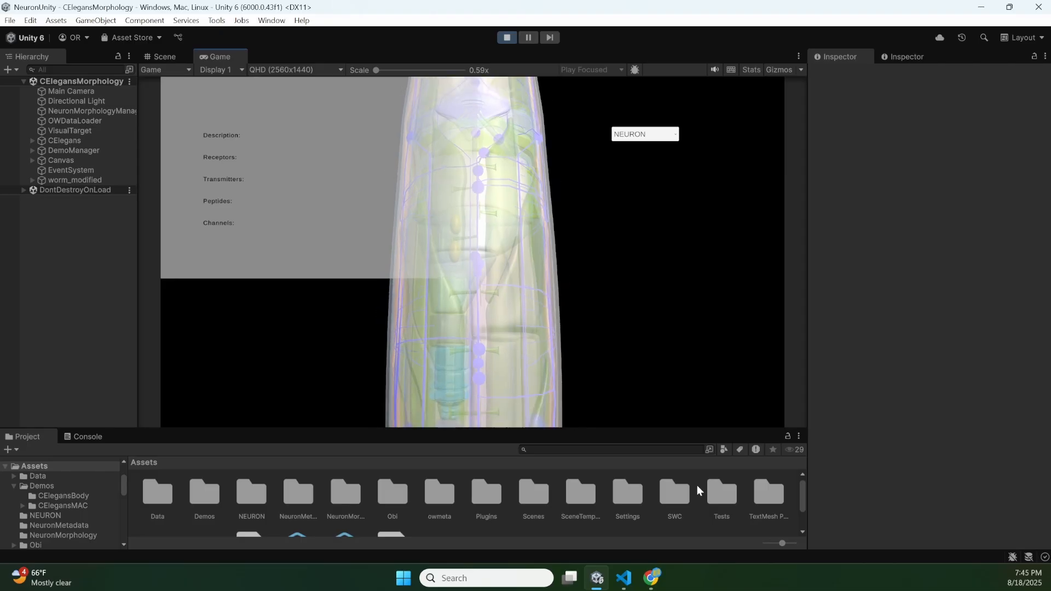
# - Switch to Chrome and read the openworm/c302 GitHub README from its framework description to the Docker image section
pyautogui.click(650, 577)
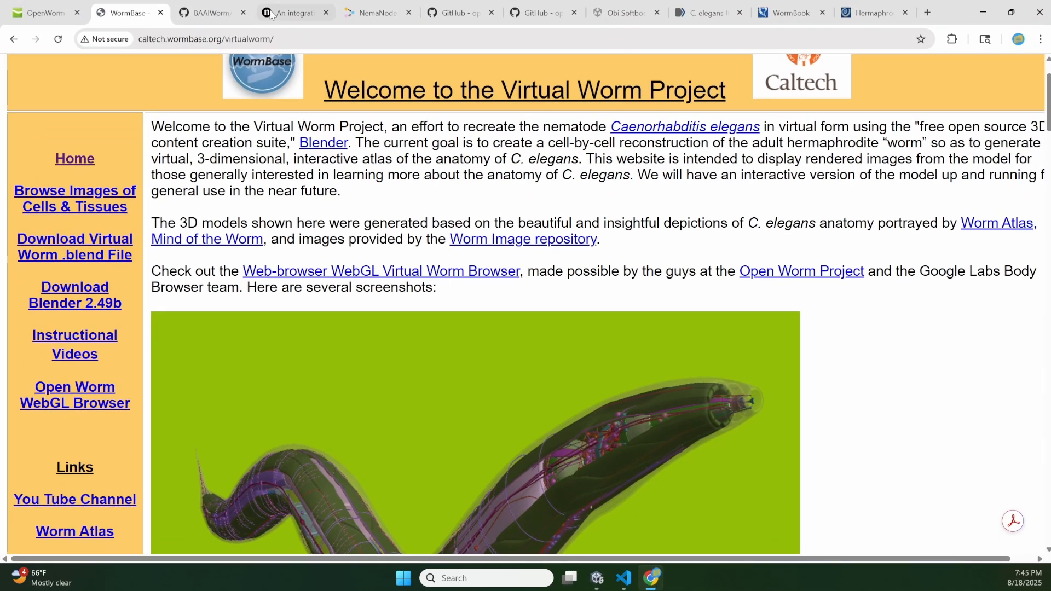
pyautogui.click(546, 9)
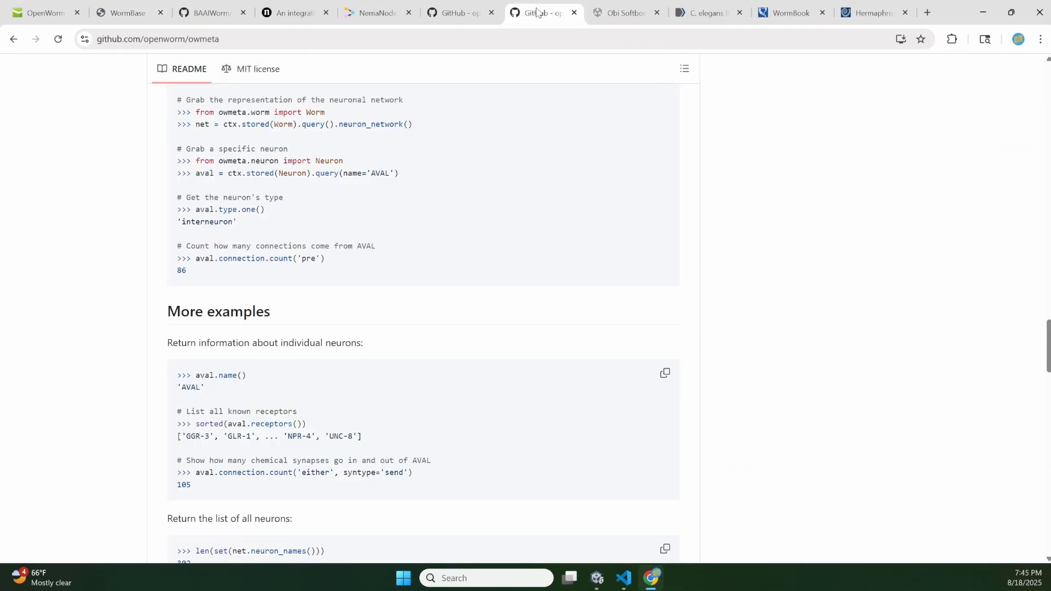
pyautogui.click(455, 15)
pyautogui.scroll(10, 399, 184)
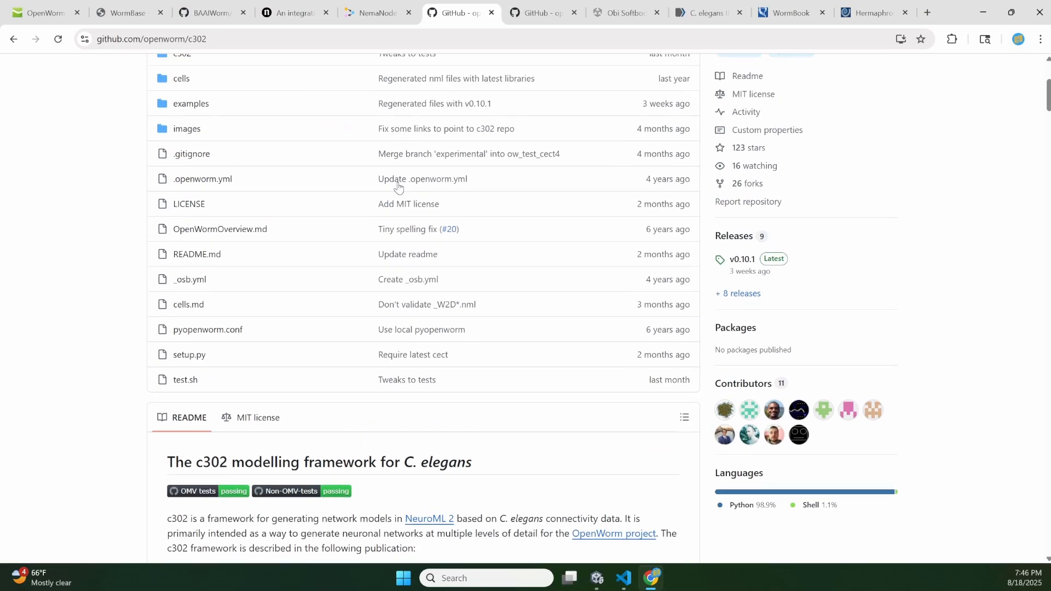
pyautogui.scroll(-10, 398, 186)
pyautogui.scroll(2, 290, 190)
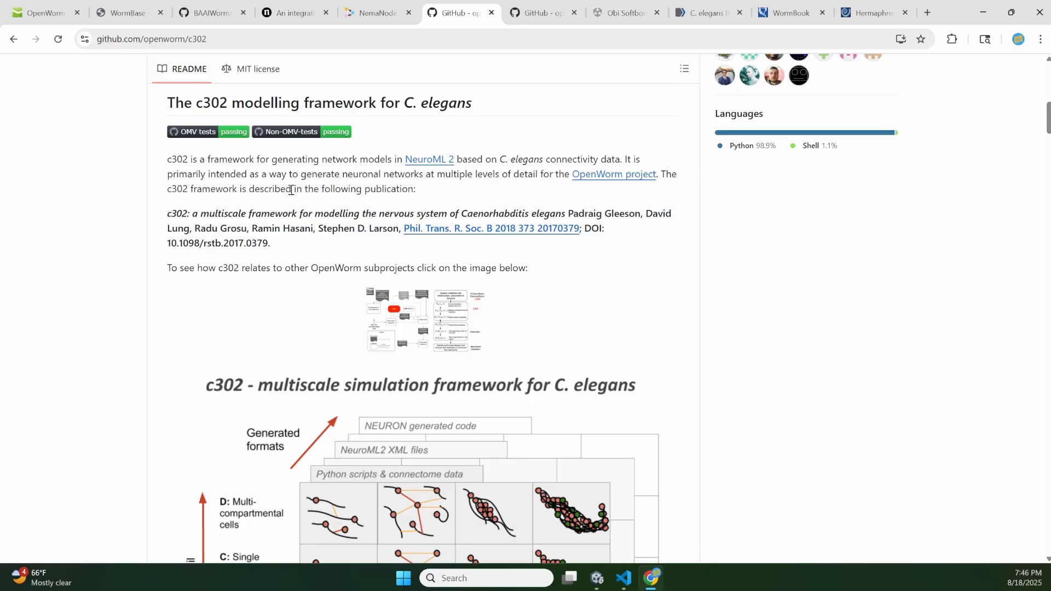
pyautogui.scroll(-1, 291, 189)
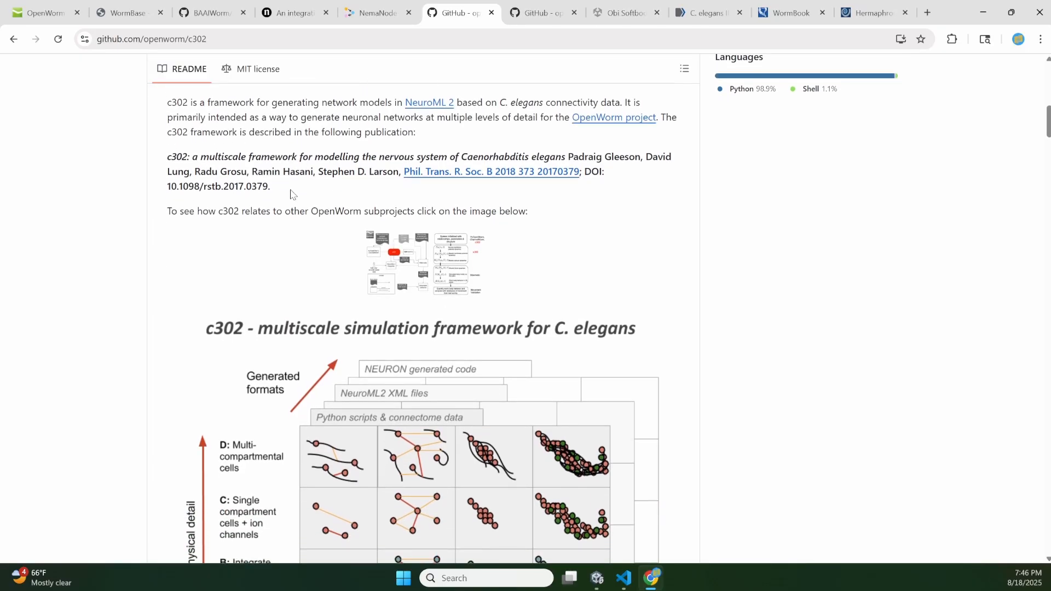
pyautogui.scroll(-14, 291, 193)
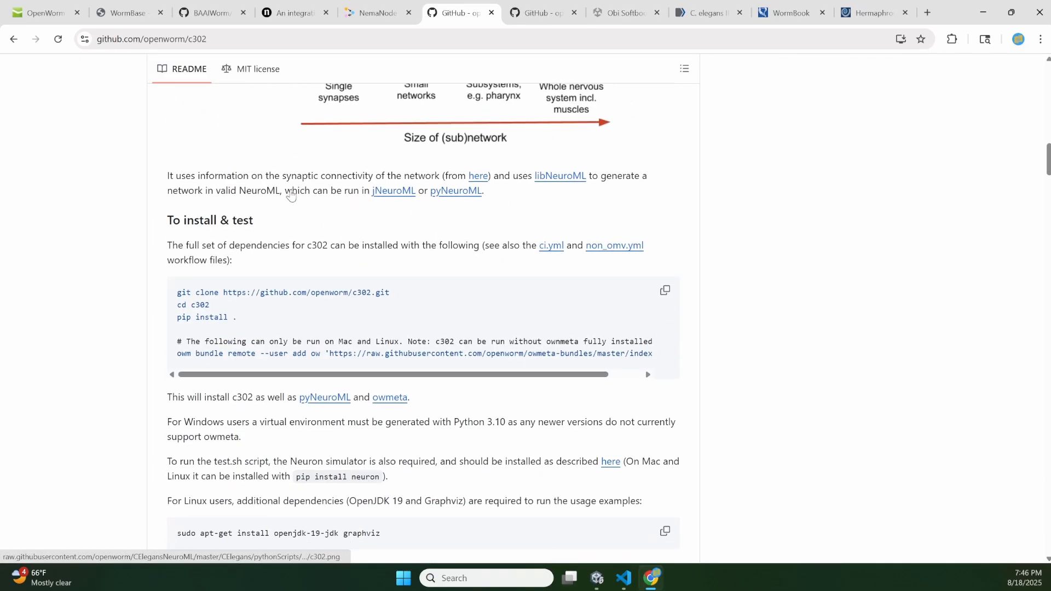
pyautogui.scroll(-2, 291, 192)
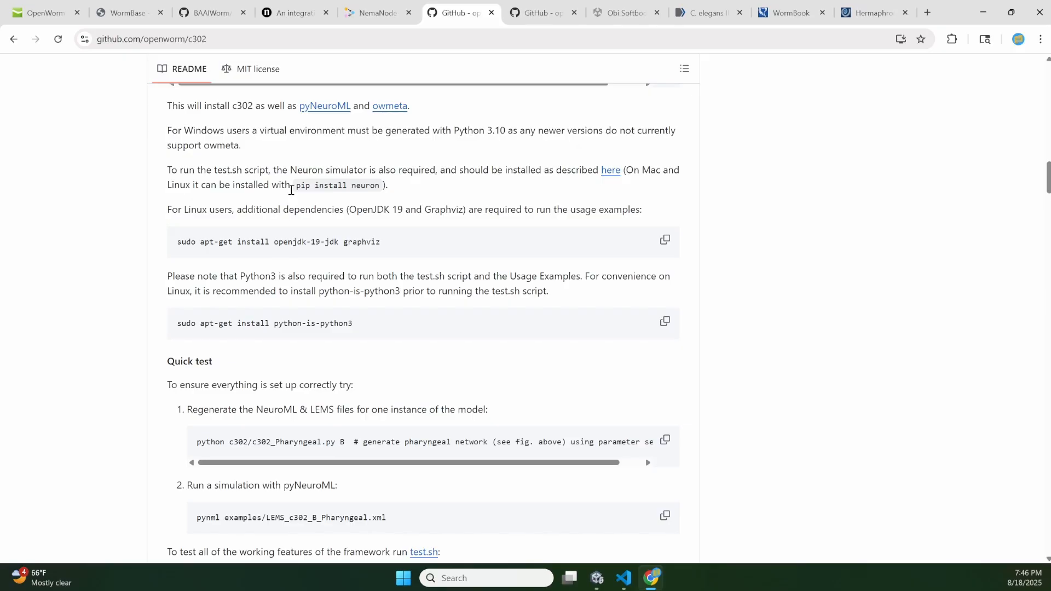
pyautogui.scroll(-6, 726, 258)
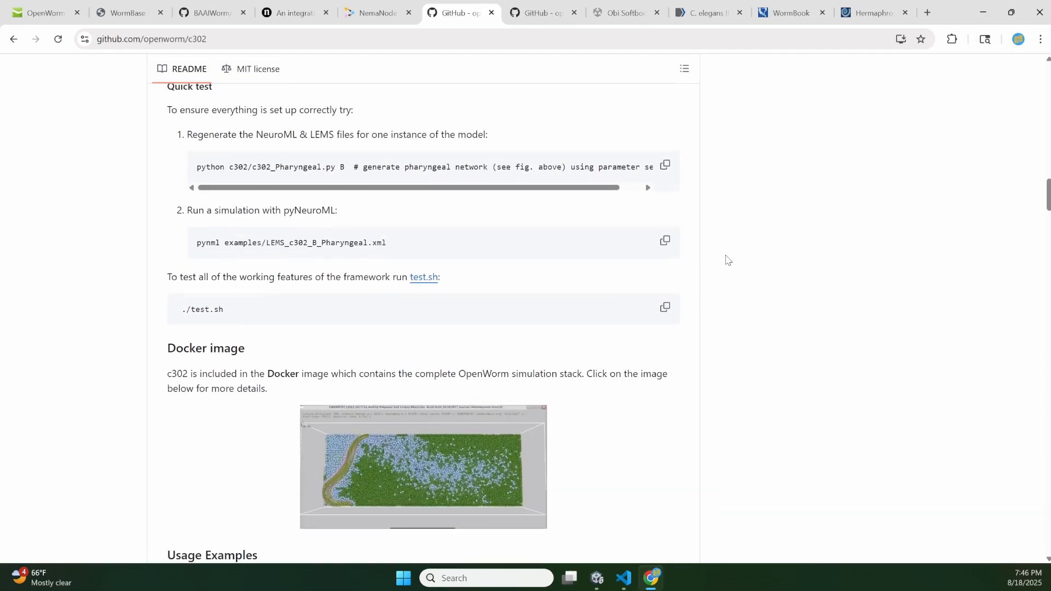
# - Return to Unity and select the DD3 neuron on the worm in the running game to display its metadata
pyautogui.click(982, 12)
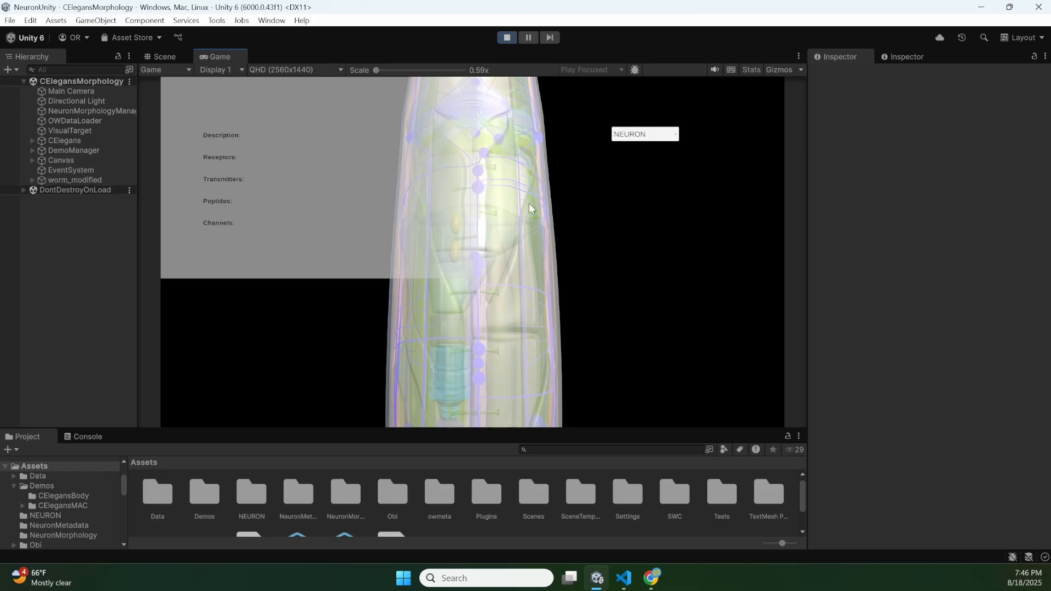
pyautogui.moveTo(527, 201); pyautogui.dragTo(547, 249, button='right')
pyautogui.scroll(6, 472, 252)
pyautogui.scroll(8, 471, 251)
pyautogui.scroll(-8, 472, 251)
pyautogui.scroll(-6, 472, 251)
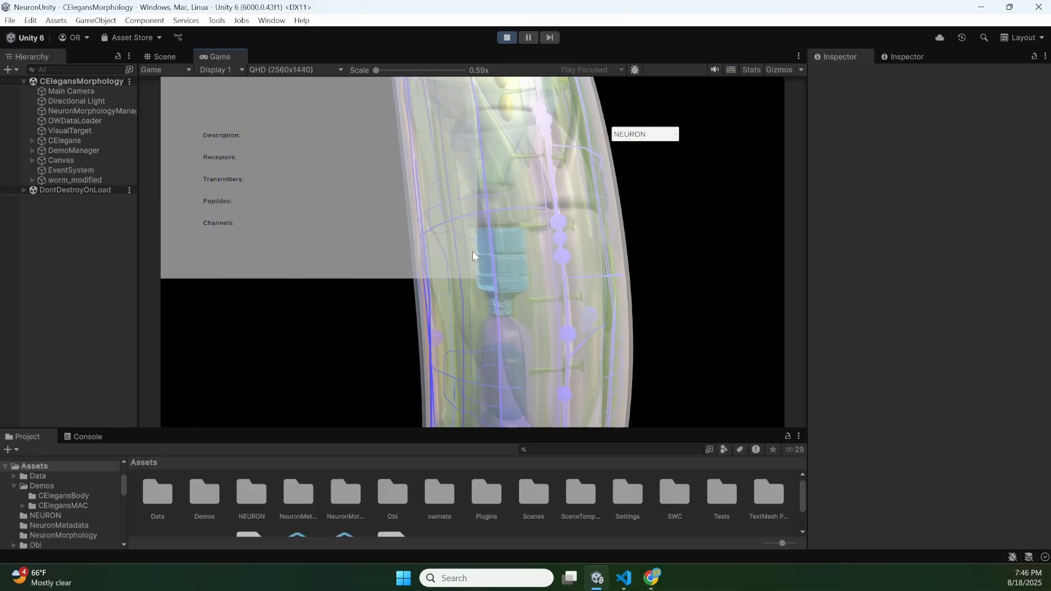
pyautogui.click(559, 223)
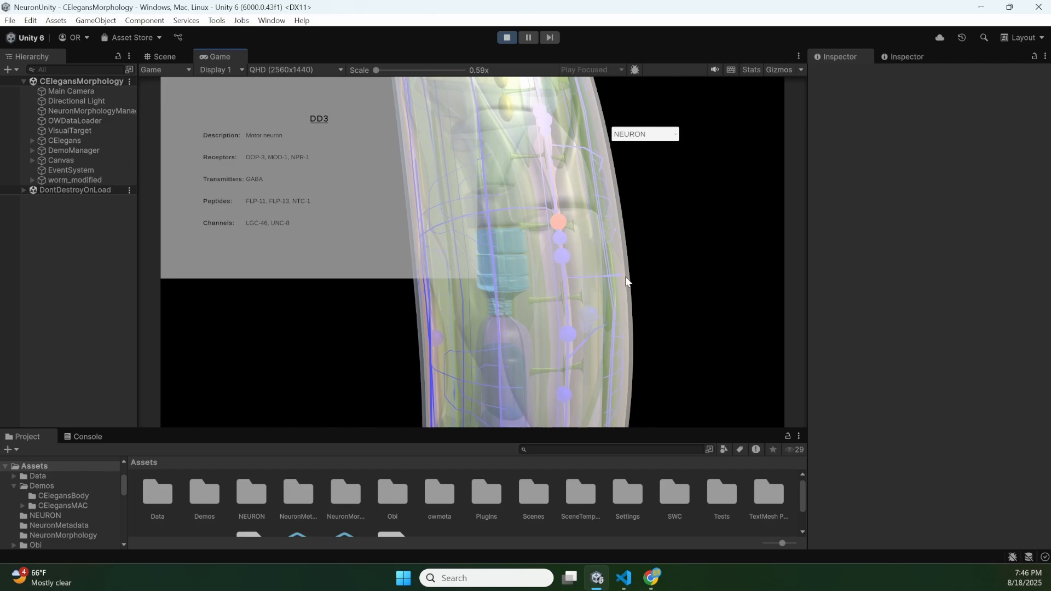
pyautogui.moveTo(625, 277); pyautogui.dragTo(620, 319, button='right')
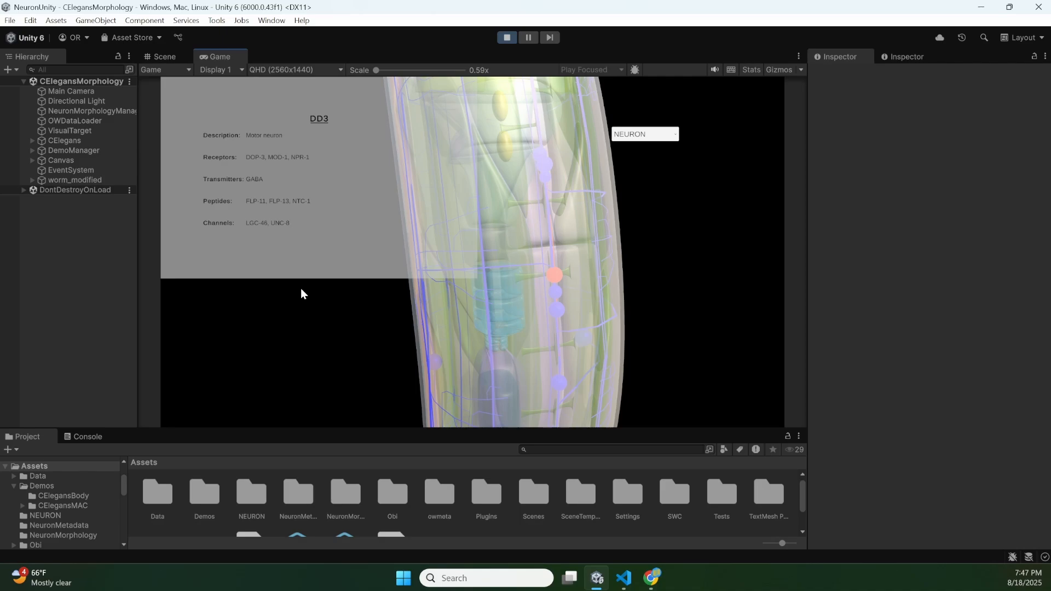
# - Expand the worm_modified object's children in the hierarchy and inspect the neurons farther along the worm's body
pyautogui.click(33, 181)
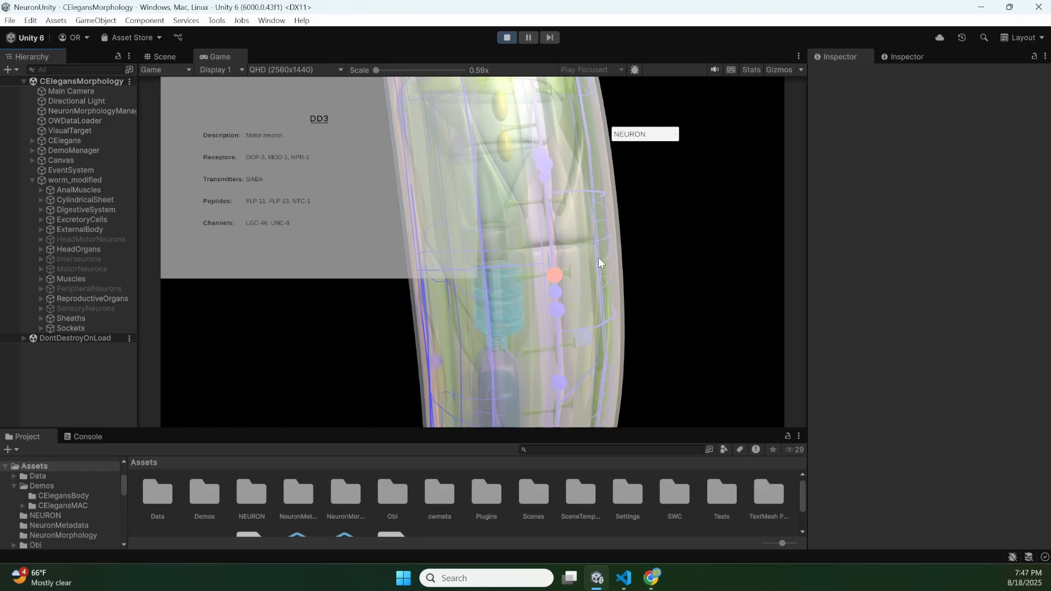
pyautogui.moveTo(566, 264); pyautogui.dragTo(473, 252, button='right')
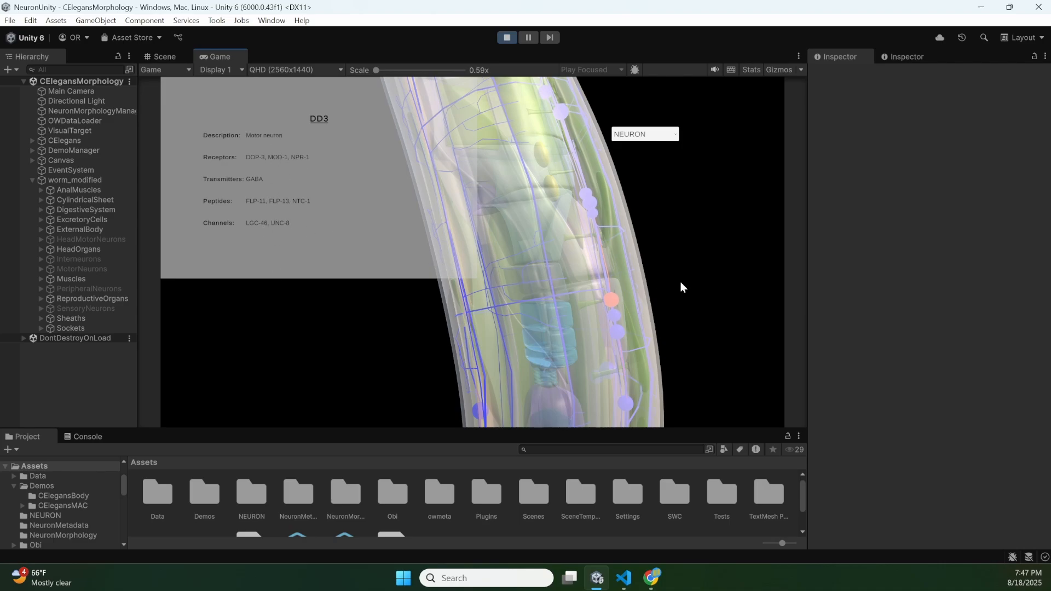
pyautogui.moveTo(681, 281); pyautogui.dragTo(616, 178, button='right')
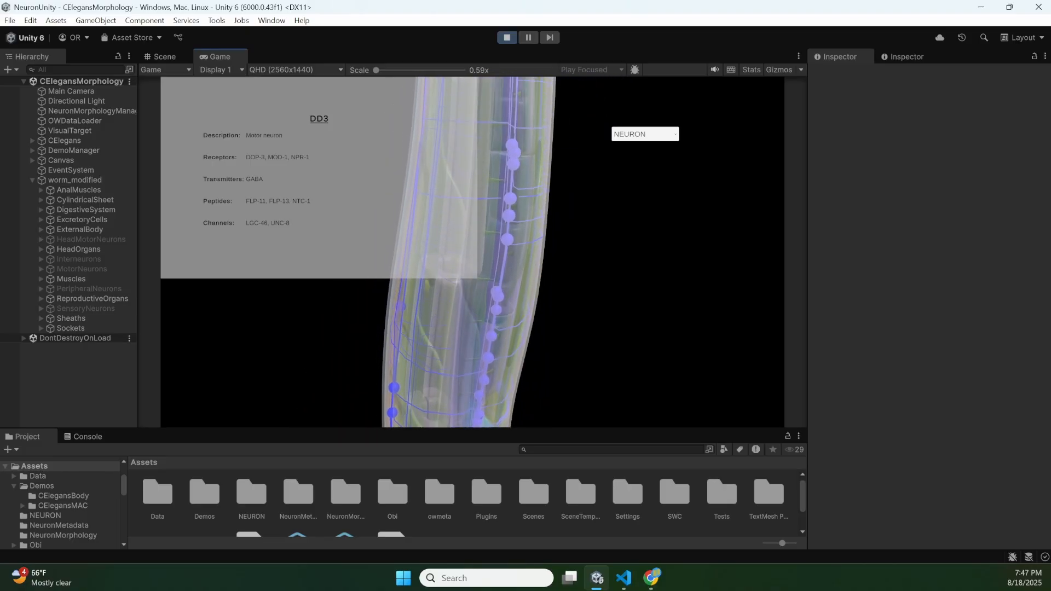
pyautogui.moveTo(499, 290); pyautogui.dragTo(499, 301, button='right')
# - Switch to Chrome and read the openworm/owmeta GitHub README, covering its architecture diagram, overview and ChannelWorm2 section
pyautogui.click(651, 578)
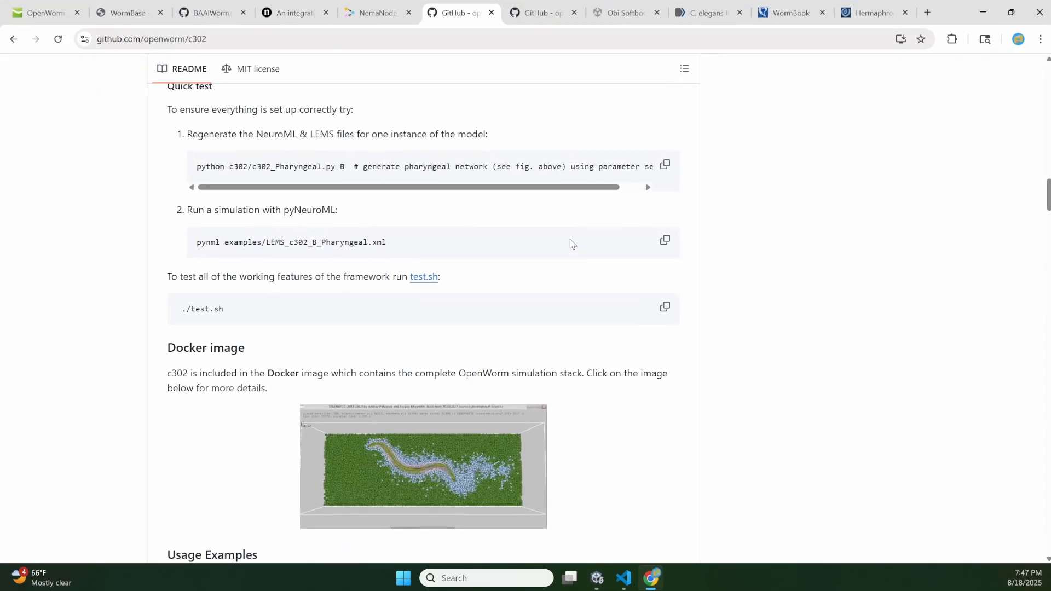
pyautogui.click(531, 8)
pyautogui.scroll(20, 410, 227)
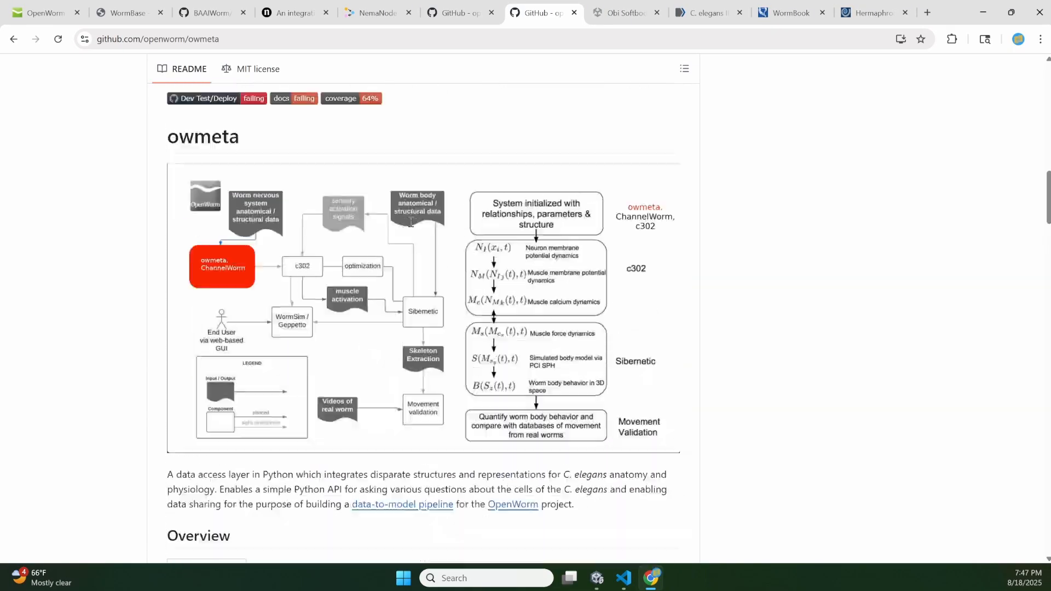
pyautogui.scroll(-12, 405, 243)
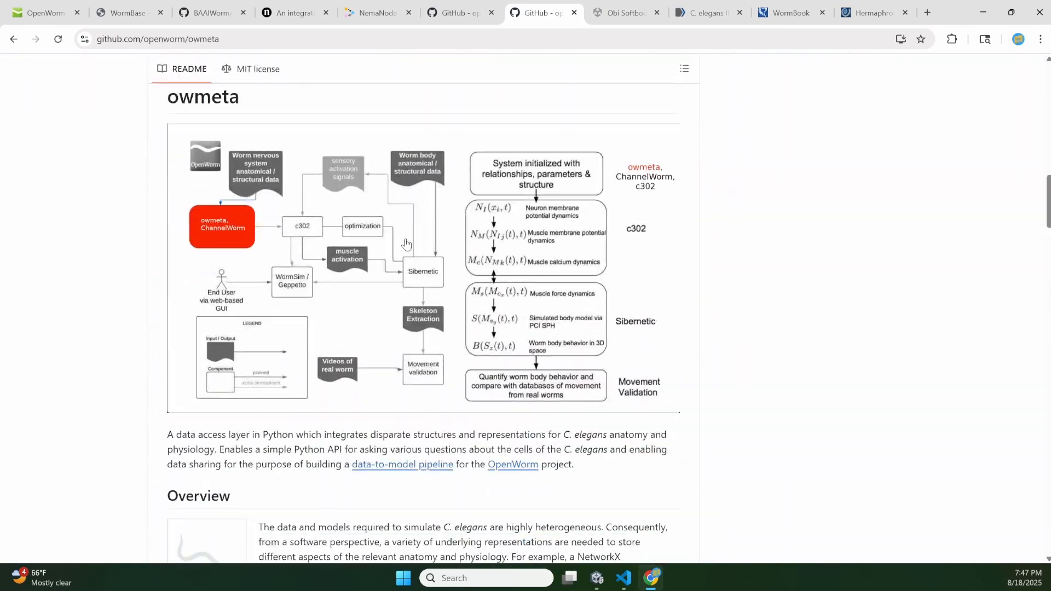
pyautogui.scroll(1, 405, 243)
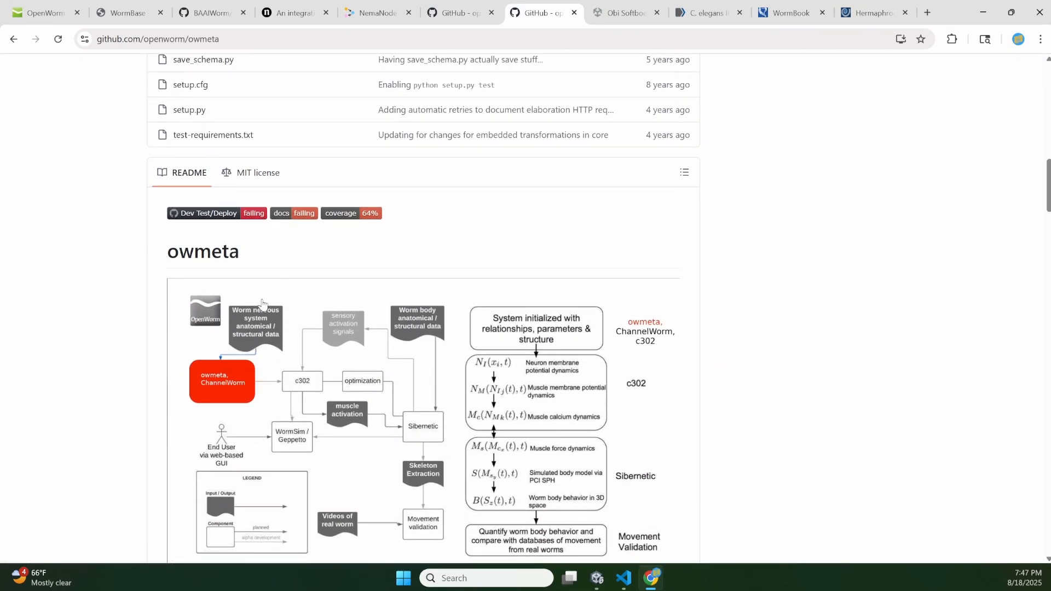
pyautogui.scroll(-10, 398, 353)
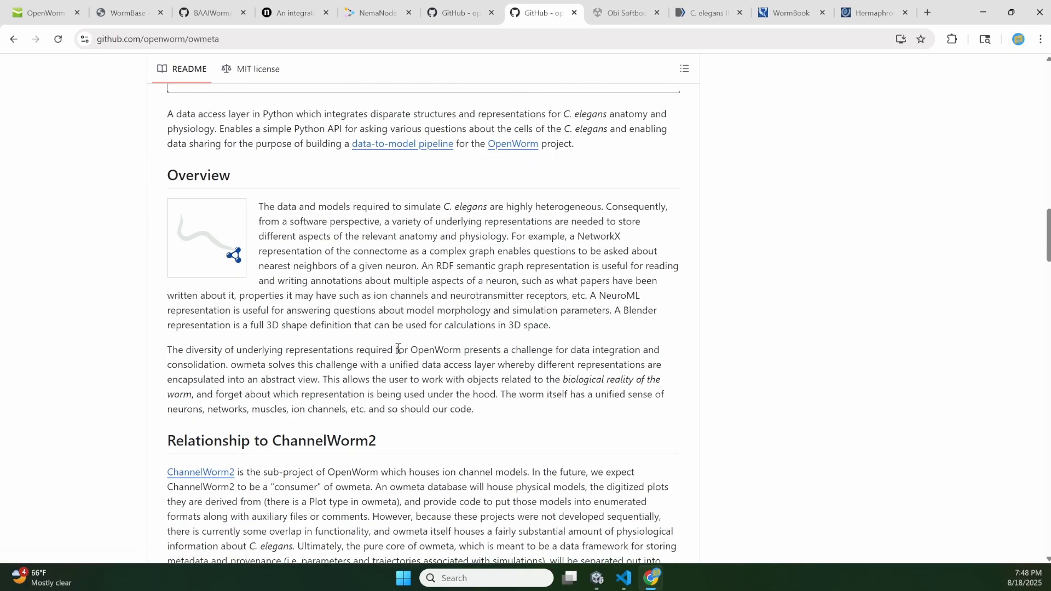
pyautogui.scroll(-1, 508, 347)
pyautogui.scroll(-3, 508, 348)
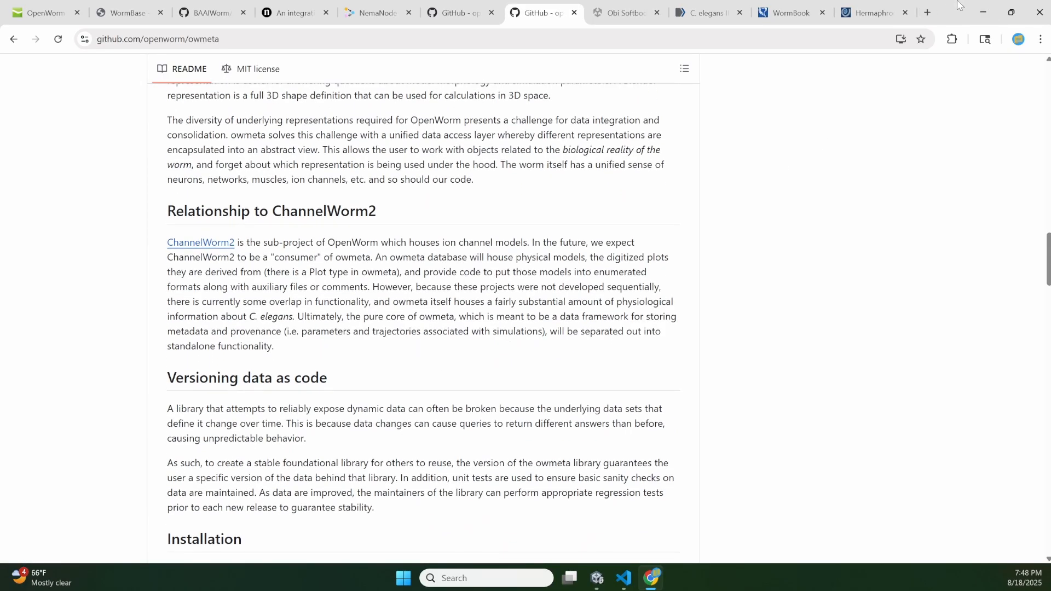
# - Return to Unity and deactivate all worm_modified child objects from AnalMuscles through HeadOrgans
pyautogui.click(984, 10)
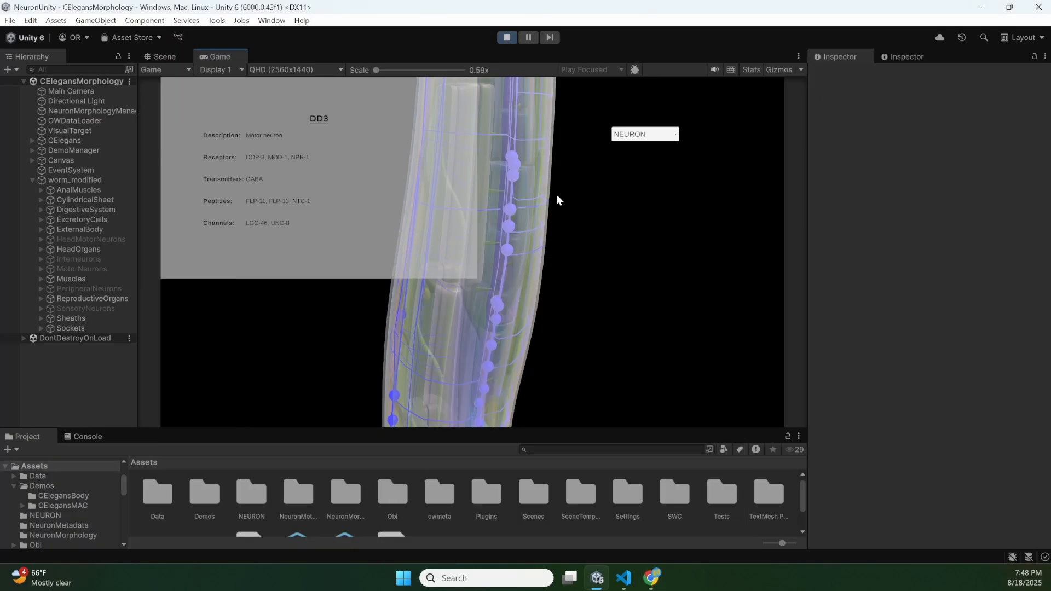
pyautogui.click(65, 193)
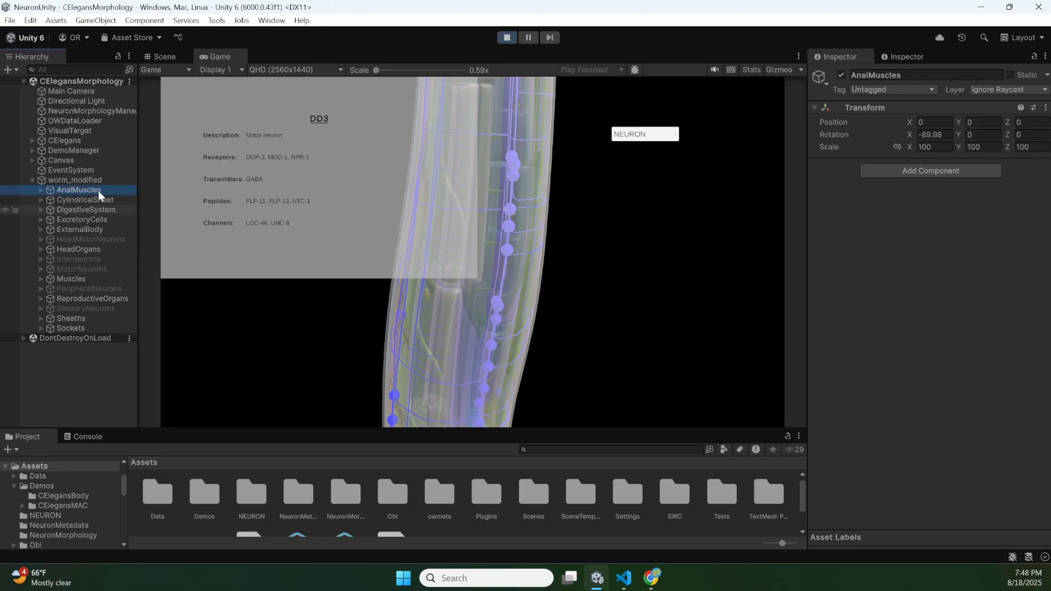
pyautogui.keyDown('shift'); pyautogui.click(81, 249); pyautogui.keyUp('shift')
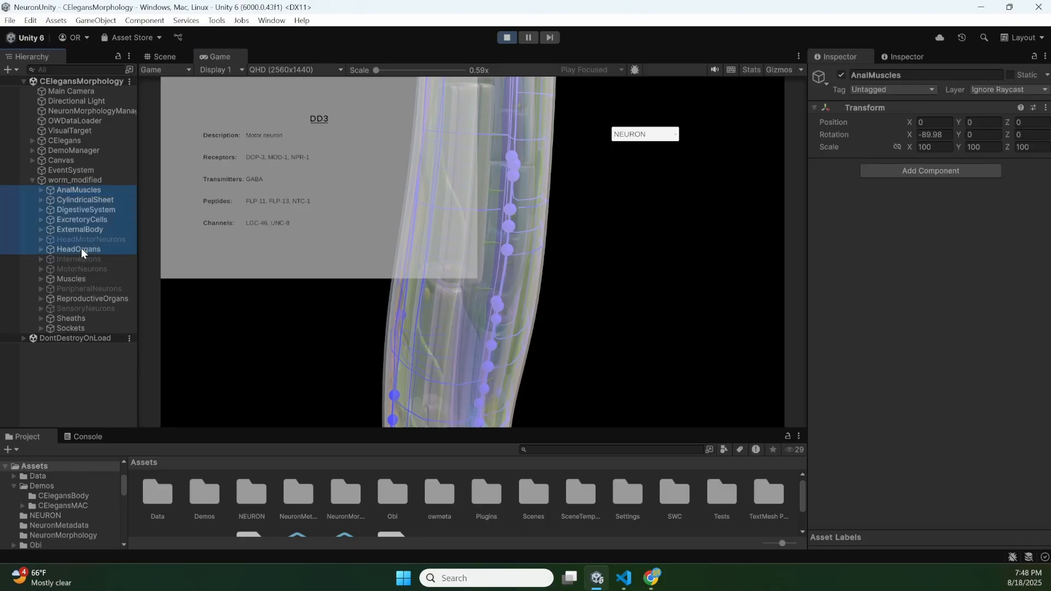
pyautogui.click(840, 75)
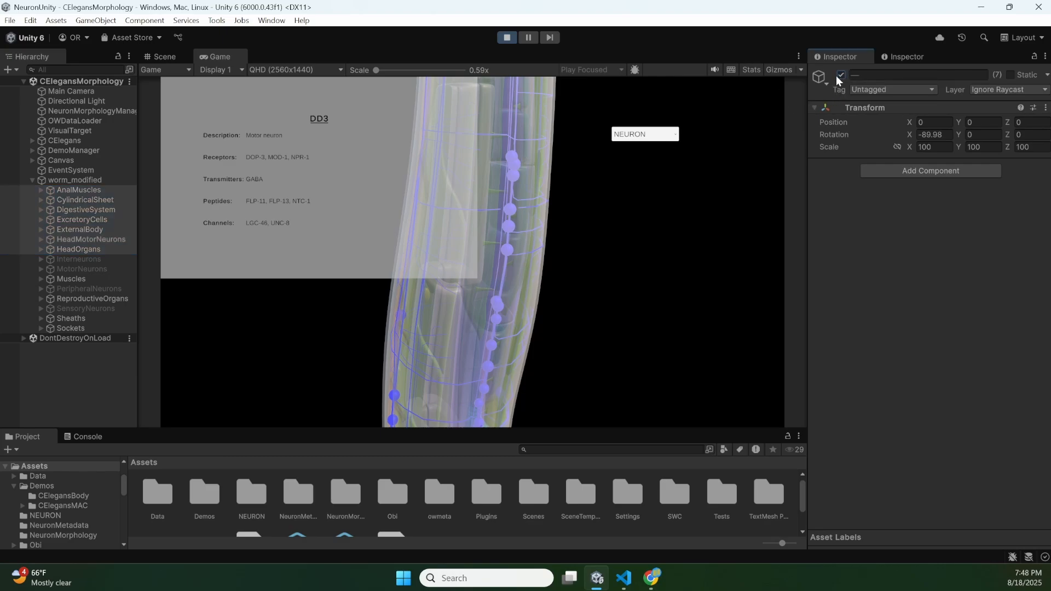
pyautogui.click(840, 75)
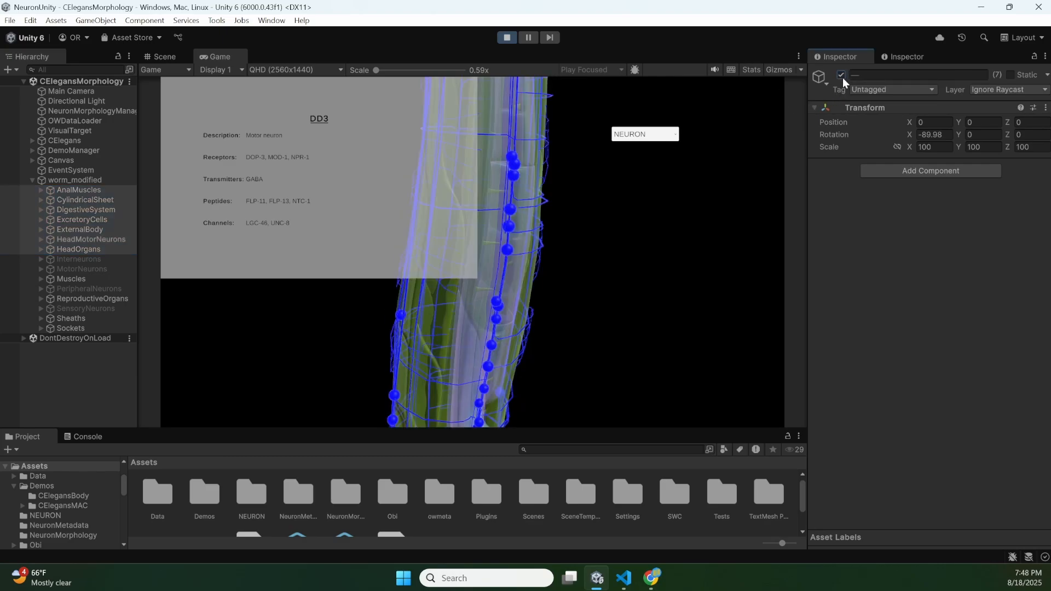
# - Deactivate the ReproductiveOrgans, Sheaths and Sockets child objects of worm_modified together
pyautogui.click(97, 299)
pyautogui.keyDown('shift'); pyautogui.click(78, 327); pyautogui.keyUp('shift')
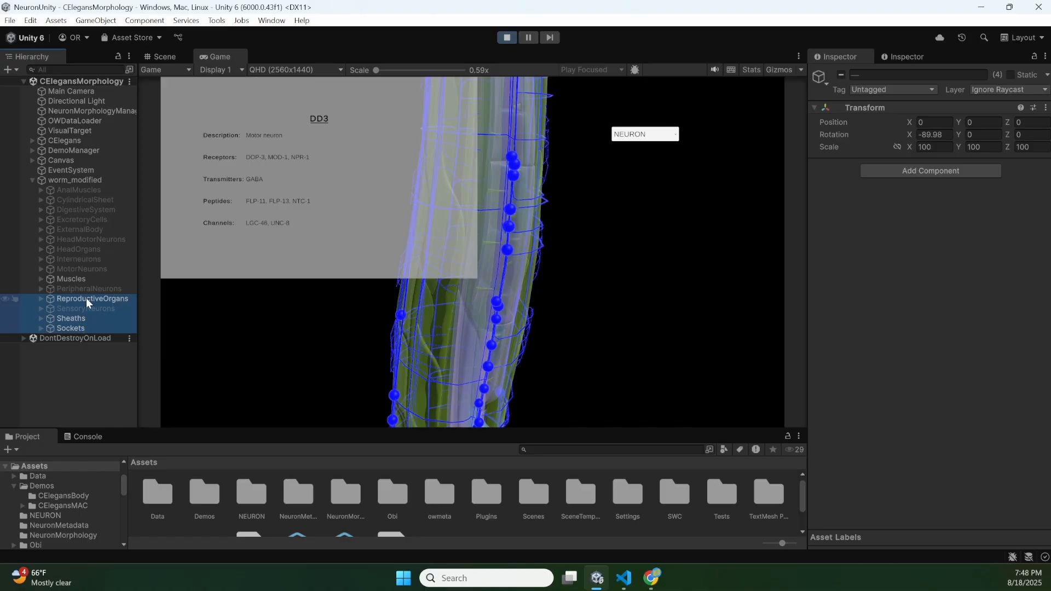
pyautogui.click(87, 298)
pyautogui.keyDown('ctrl'); pyautogui.click(77, 317); pyautogui.keyUp('ctrl')
pyautogui.keyDown('ctrl'); pyautogui.click(70, 326); pyautogui.keyUp('ctrl')
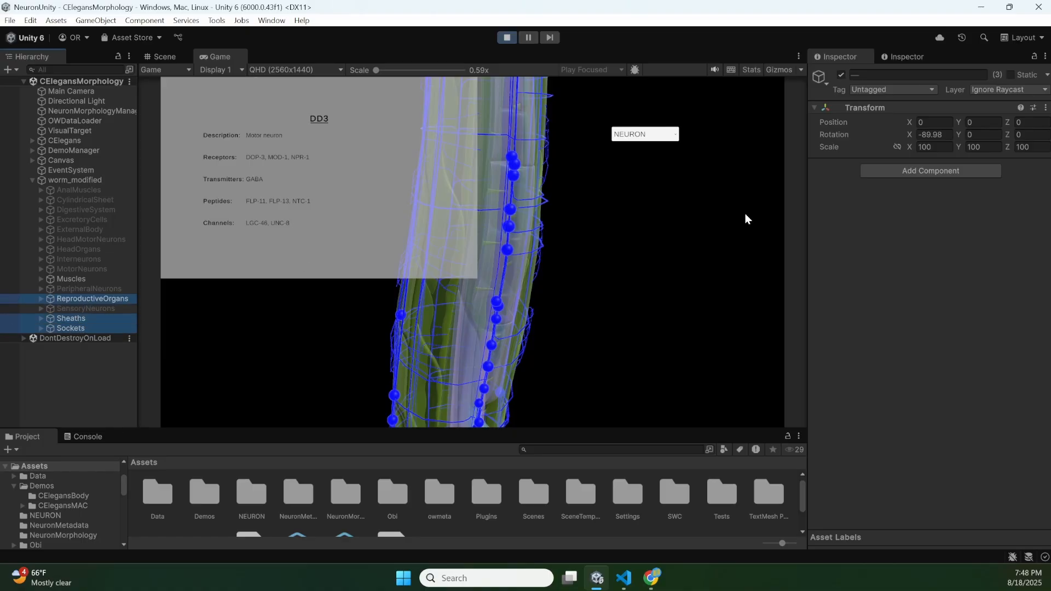
pyautogui.click(840, 75)
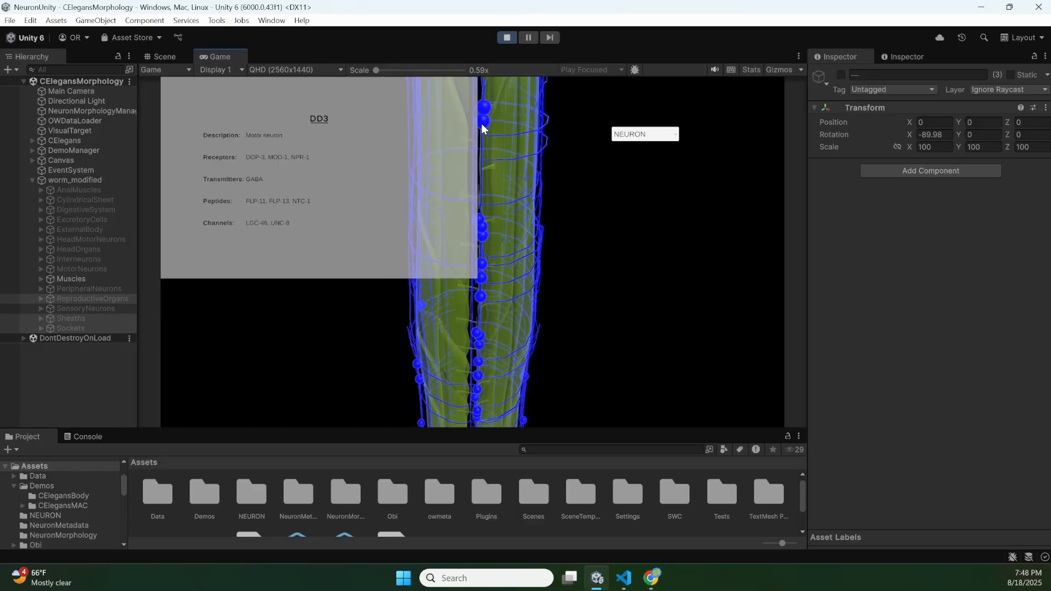
# - Select the AS11, AS10, DB7 and VA11 neurons in turn along the worm's ventral cord to display their metadata
pyautogui.click(483, 121)
pyautogui.click(485, 110)
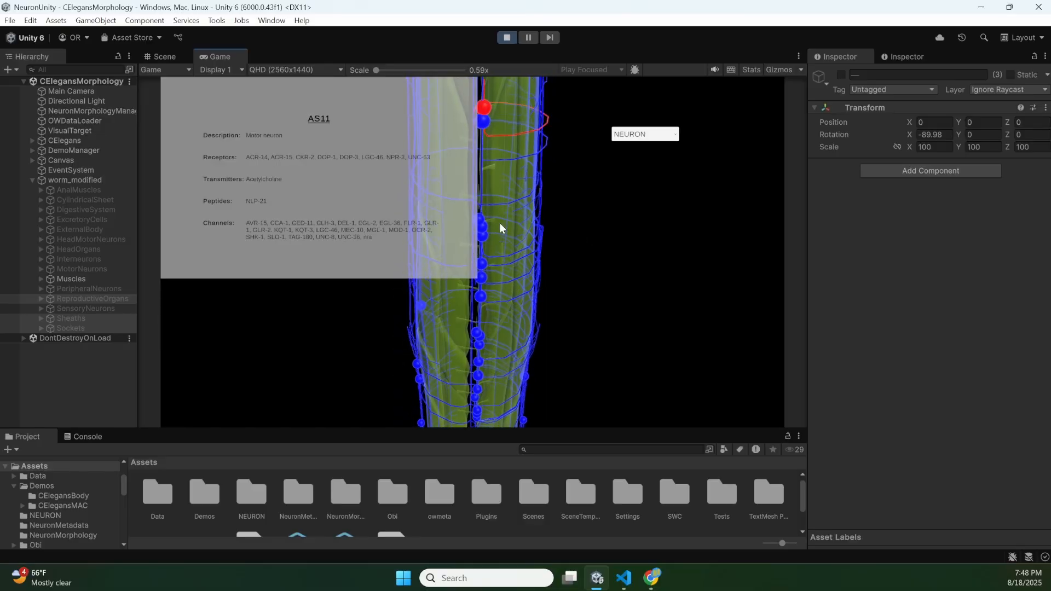
pyautogui.click(477, 221)
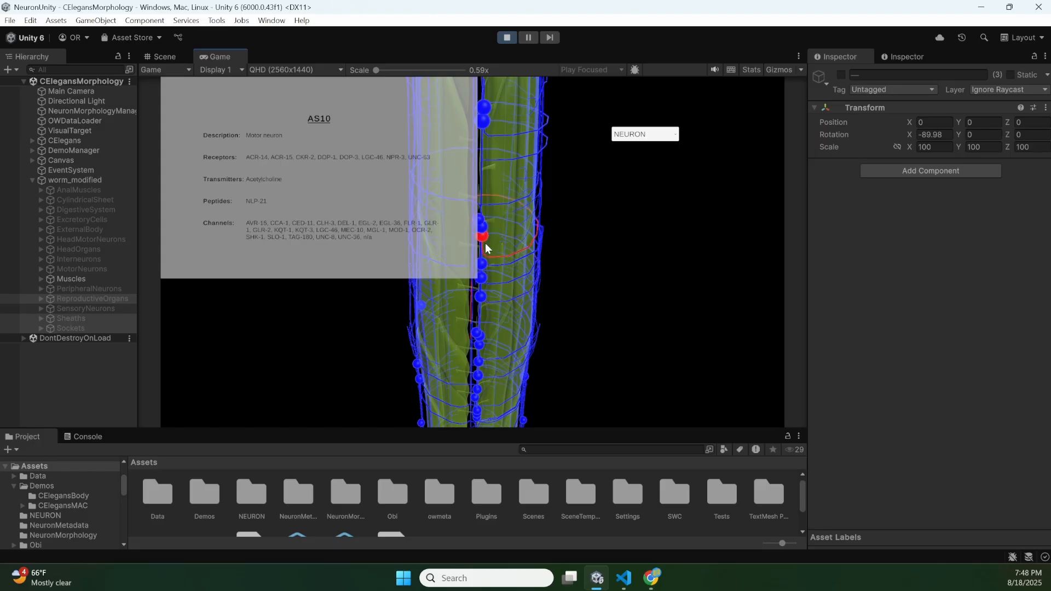
pyautogui.click(482, 265)
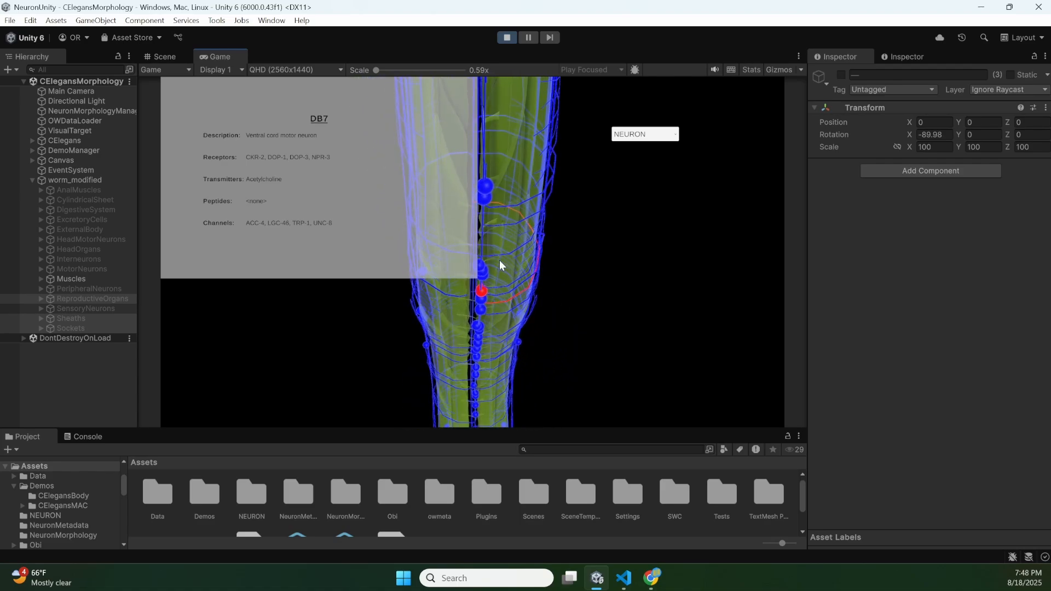
pyautogui.click(485, 197)
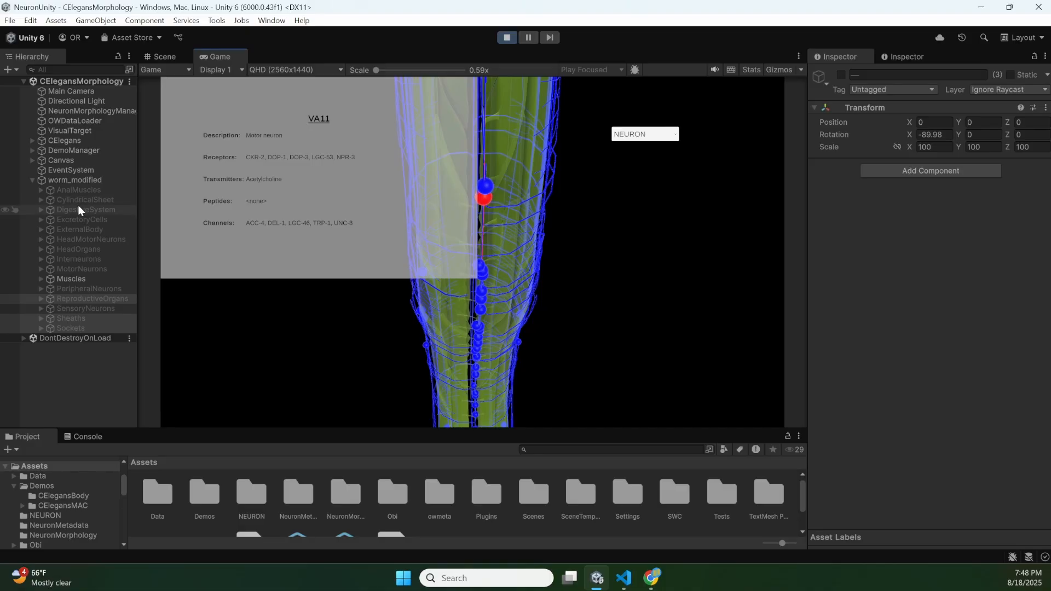
# - Reactivate the AnalMuscles object and select the DVA neuron near those muscles in the worm's tail to display its metadata
pyautogui.click(78, 190)
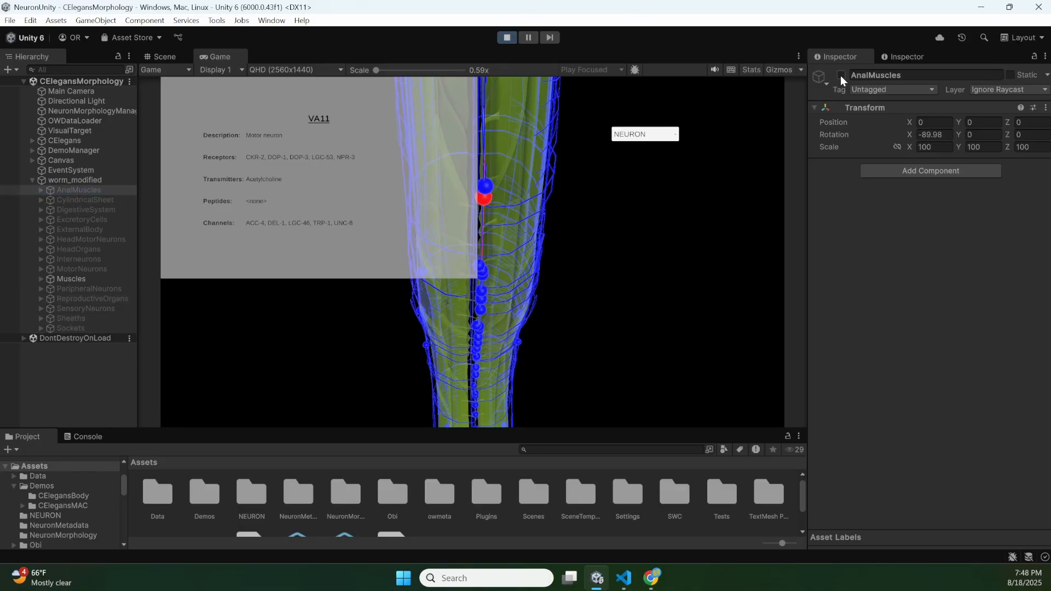
pyautogui.moveTo(652, 201); pyautogui.dragTo(471, 251, button='right')
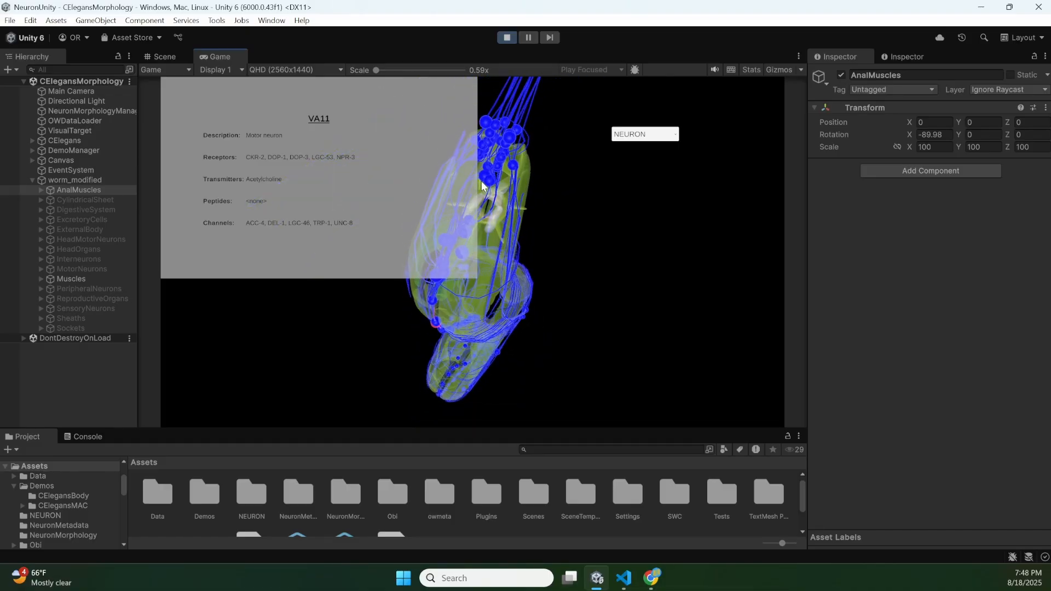
pyautogui.scroll(5, 481, 182)
pyautogui.scroll(-3, 481, 181)
pyautogui.scroll(3, 481, 182)
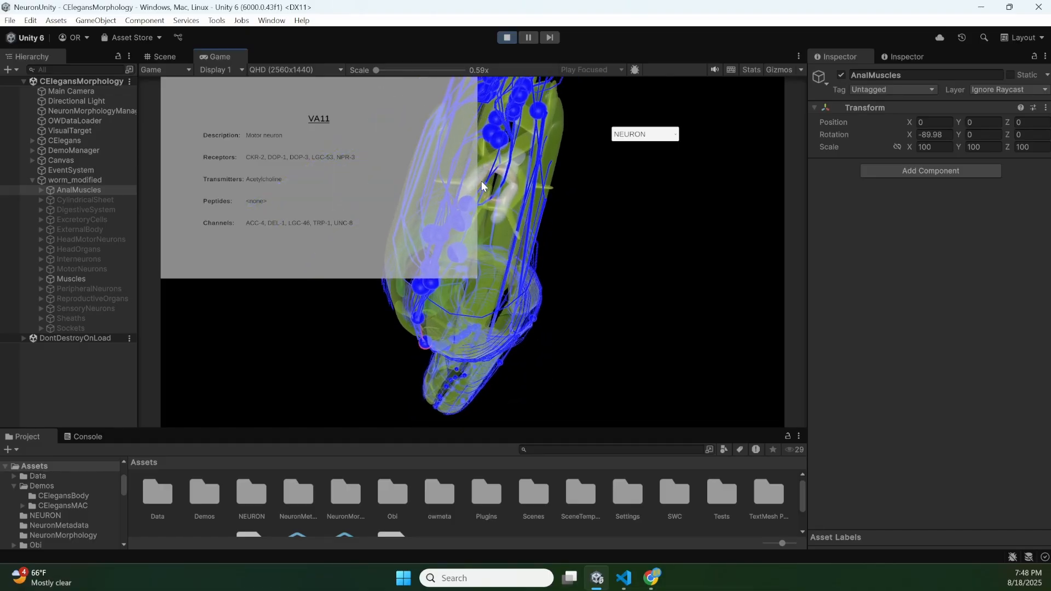
pyautogui.moveTo(481, 182); pyautogui.dragTo(472, 251, button='right')
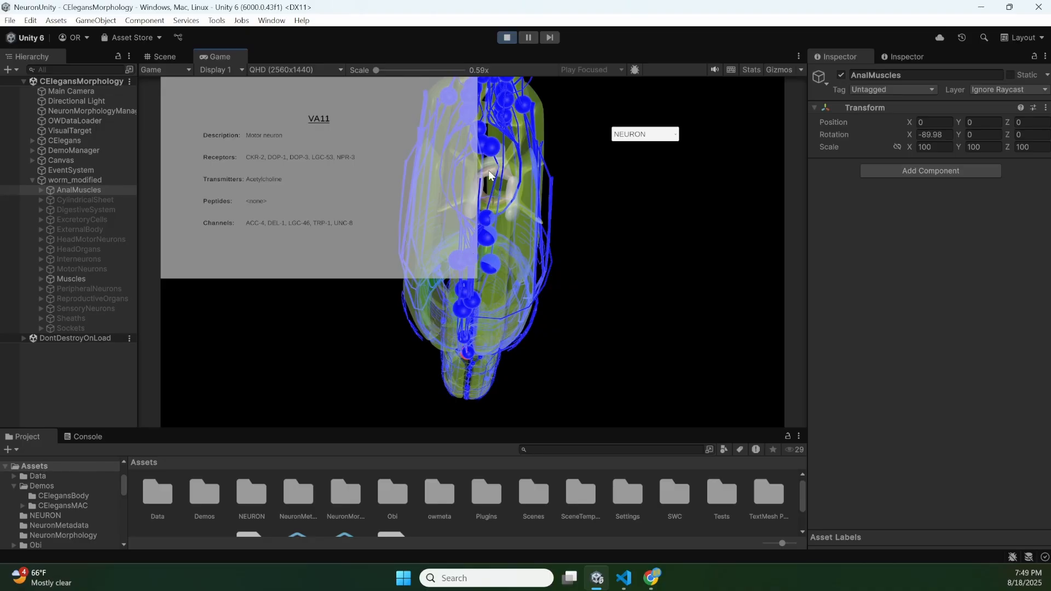
pyautogui.click(491, 153)
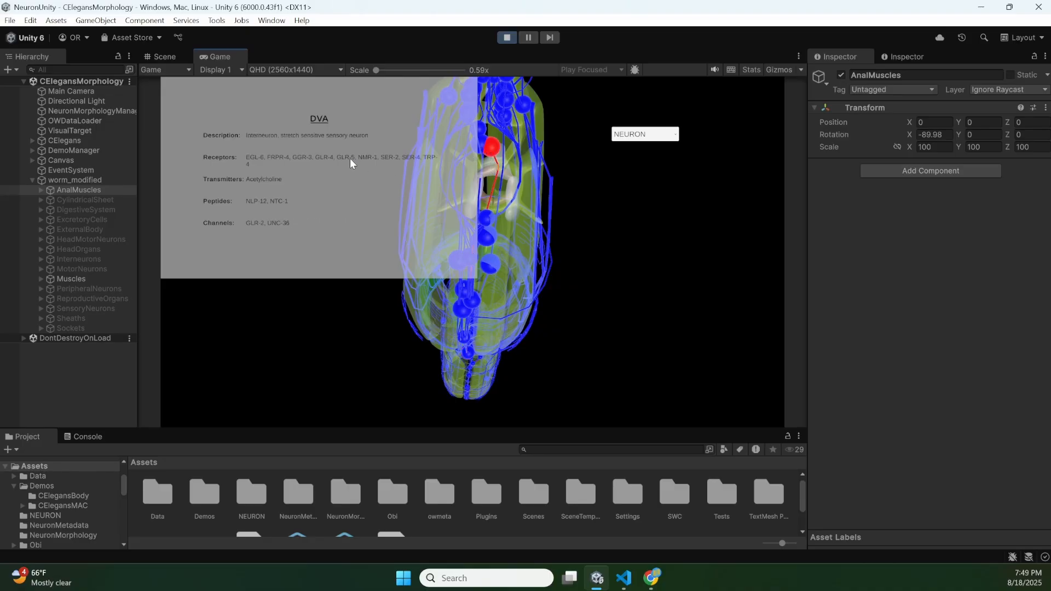
# - Inspect the neurons from the tail along the worm's body, viewing them from several angles
pyautogui.moveTo(457, 178); pyautogui.dragTo(471, 251, button='right')
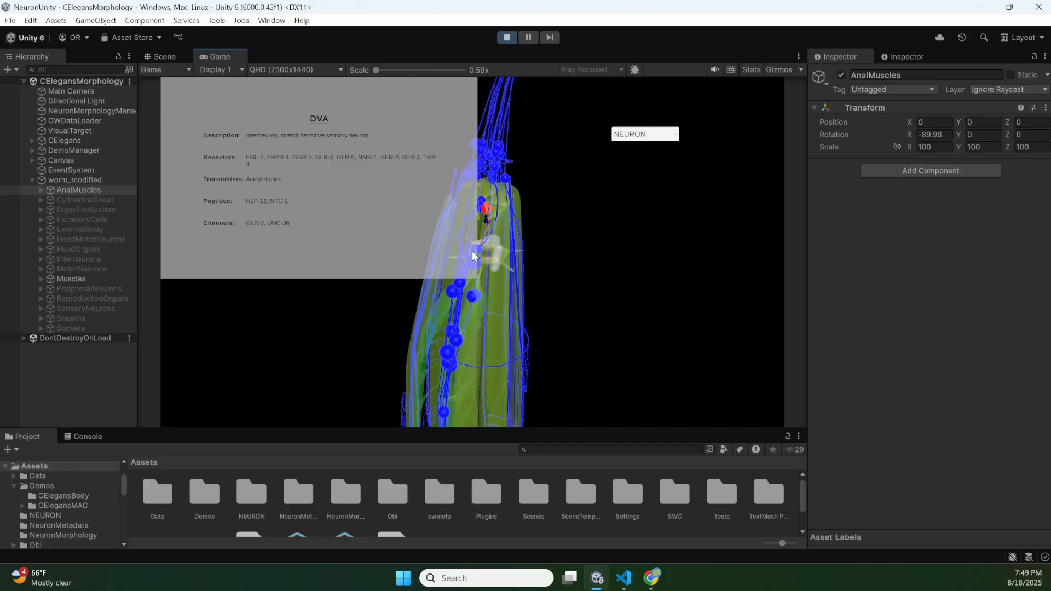
pyautogui.moveTo(505, 226); pyautogui.dragTo(490, 254, button='right')
pyautogui.scroll(-3, 472, 251)
pyautogui.press('s')
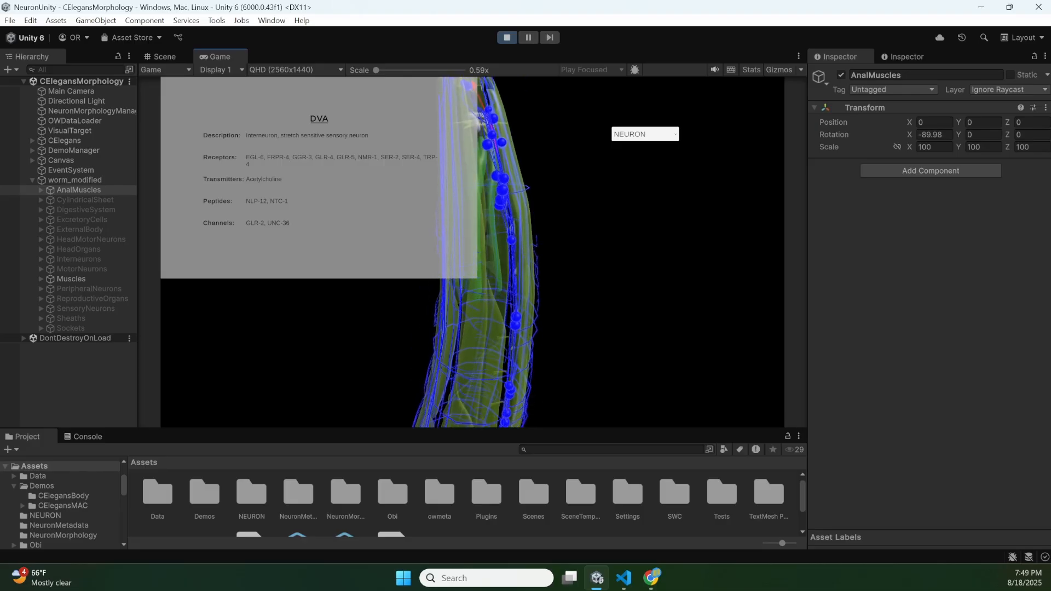
pyautogui.press('s')
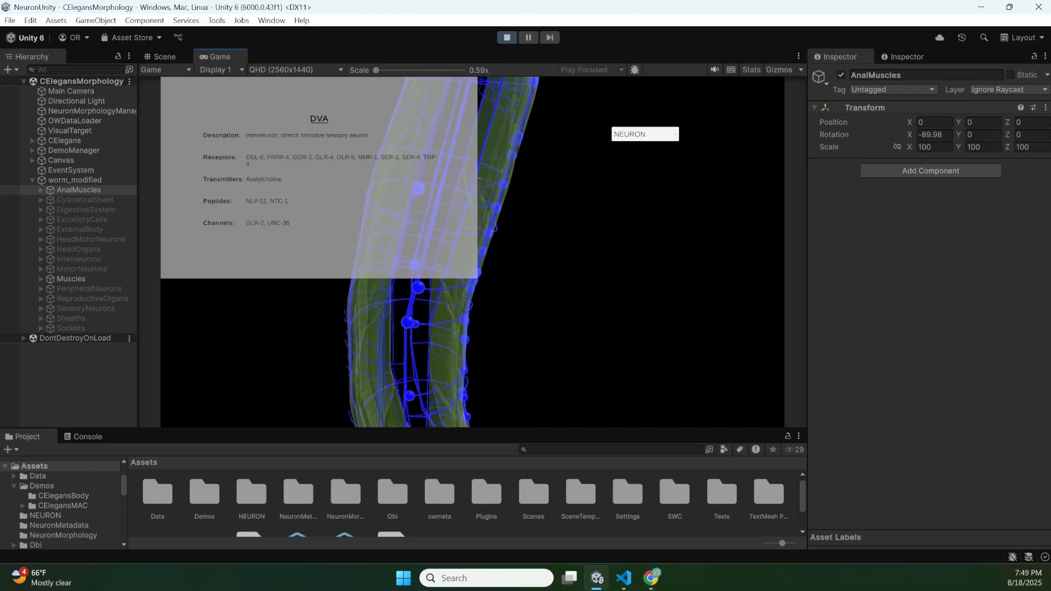
pyautogui.press('s')
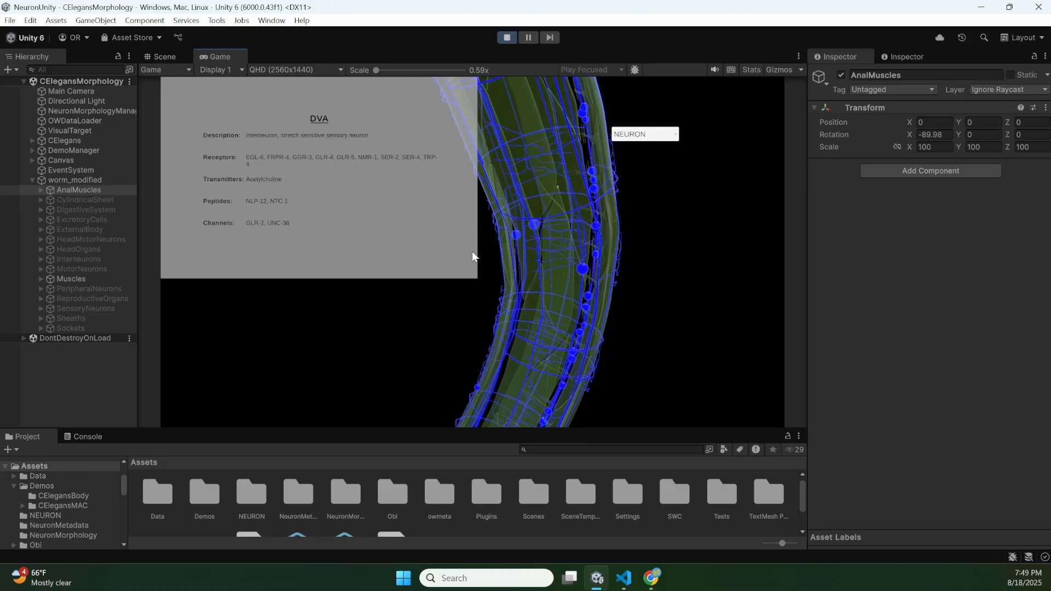
# - Try the CONNECTOME mode in the running game, and set the viewer mode to DATA
pyautogui.click(639, 139)
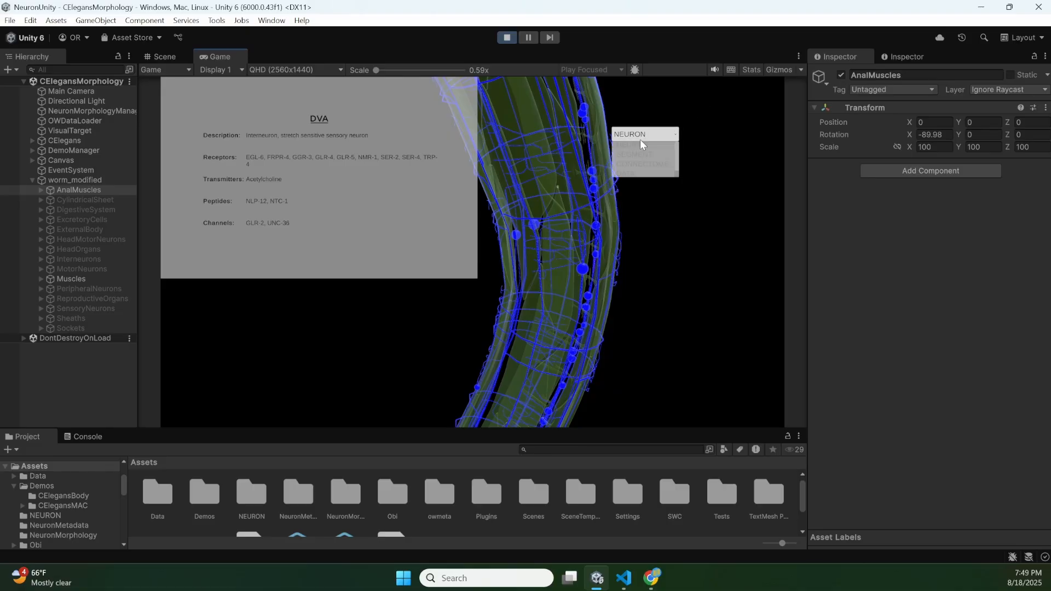
pyautogui.click(631, 164)
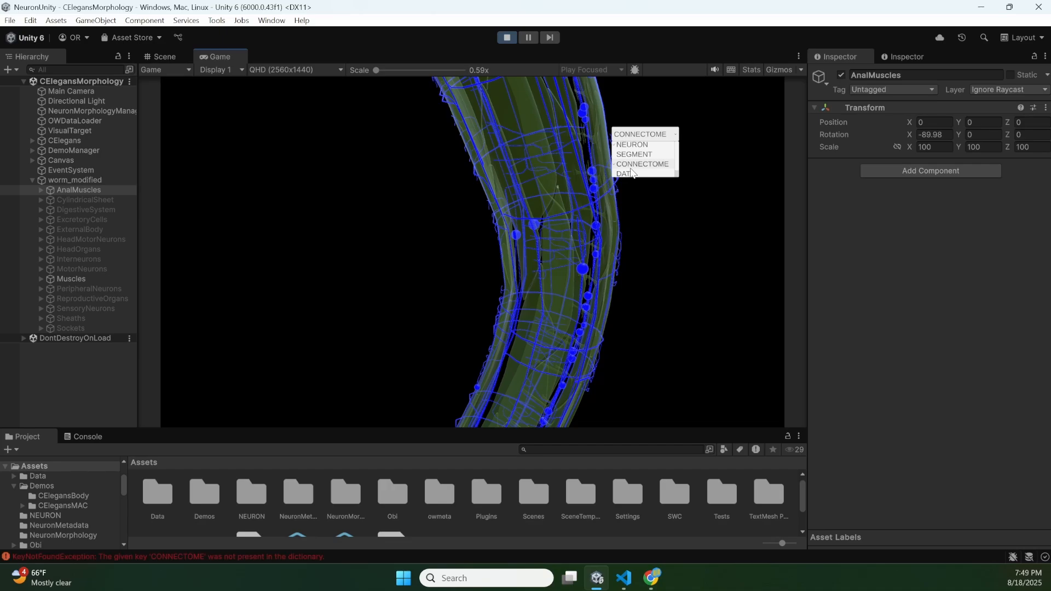
pyautogui.click(626, 172)
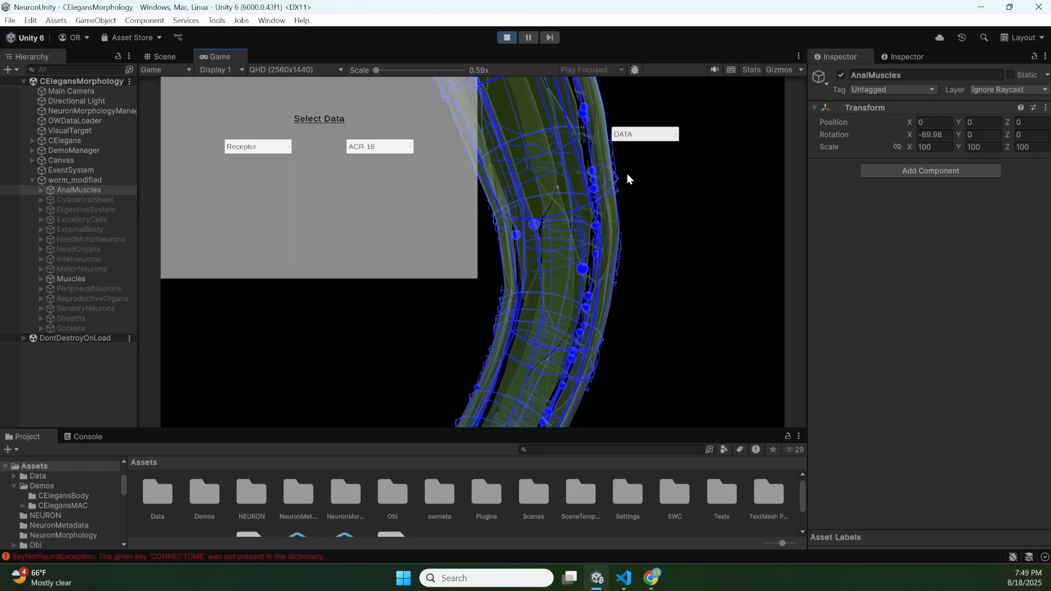
# - Check the available data categories and receptors, and highlight the neurons matching the Transmitter category with Glutamate
pyautogui.click(260, 146)
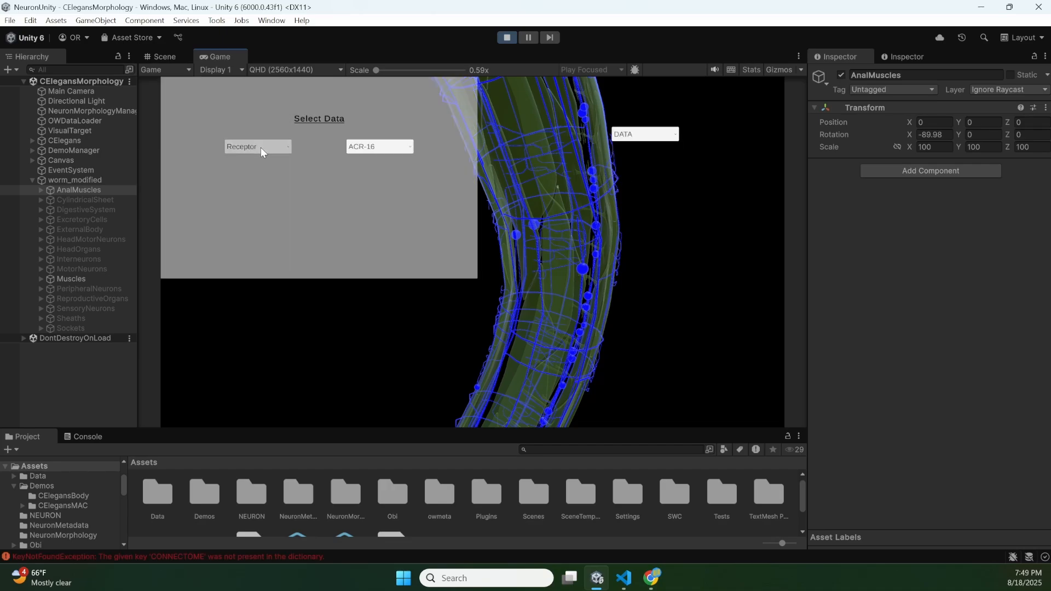
pyautogui.click(363, 146)
pyautogui.click(363, 146)
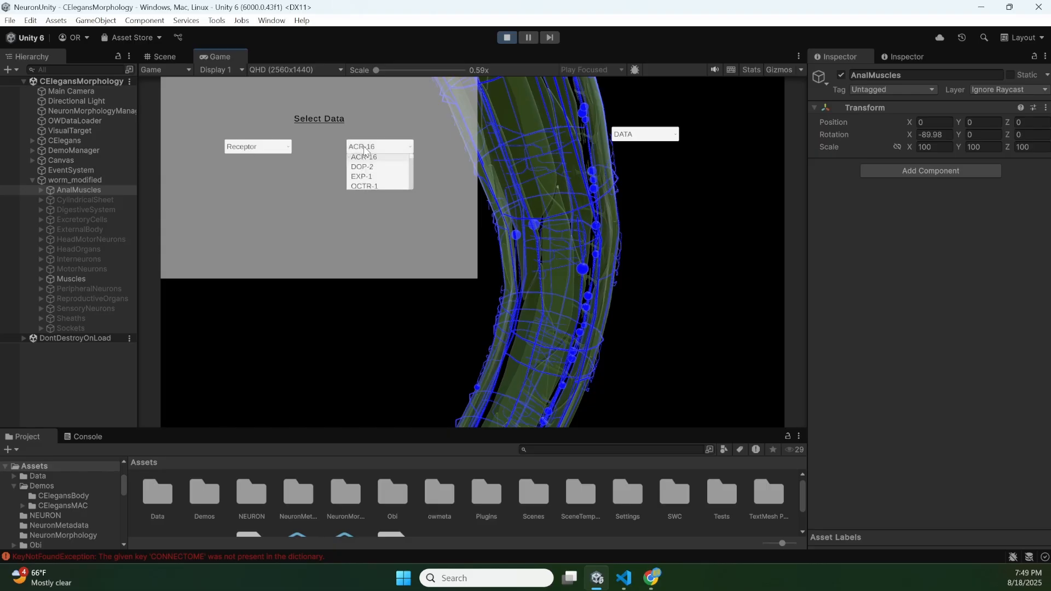
pyautogui.click(269, 146)
pyautogui.click(269, 146)
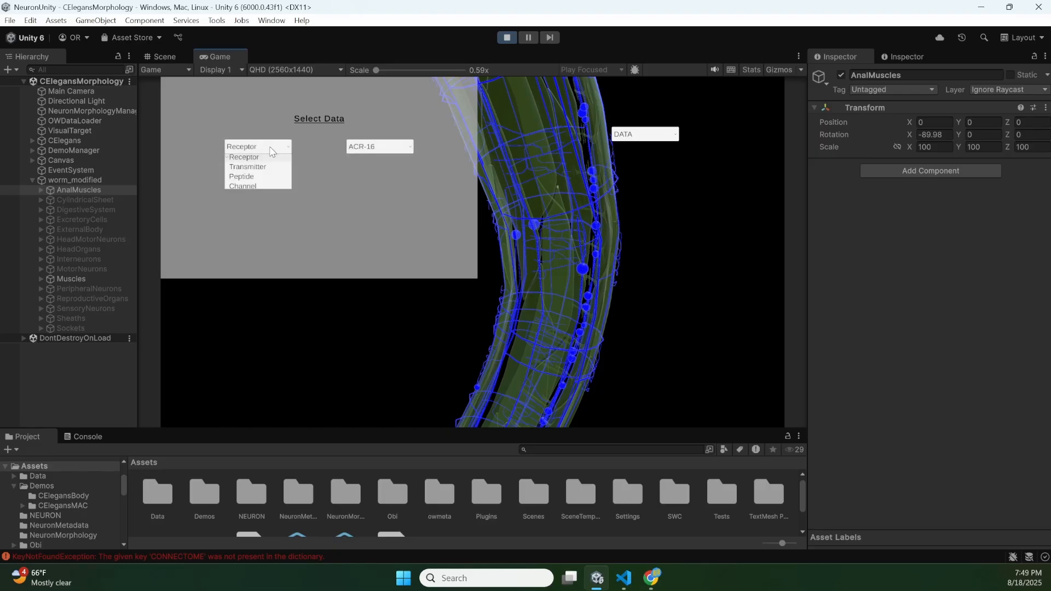
pyautogui.click(248, 166)
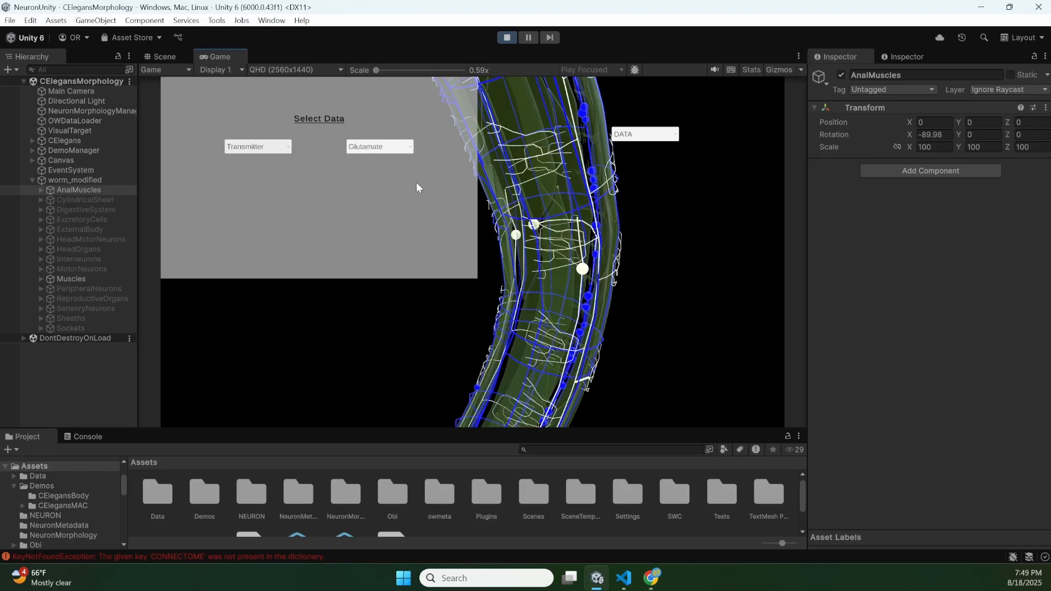
pyautogui.moveTo(569, 249); pyautogui.dragTo(472, 252, button='right')
# - Set the data category to Channel with the value CLH-3 to highlight its neurons, and check the available viewer modes
pyautogui.click(257, 147)
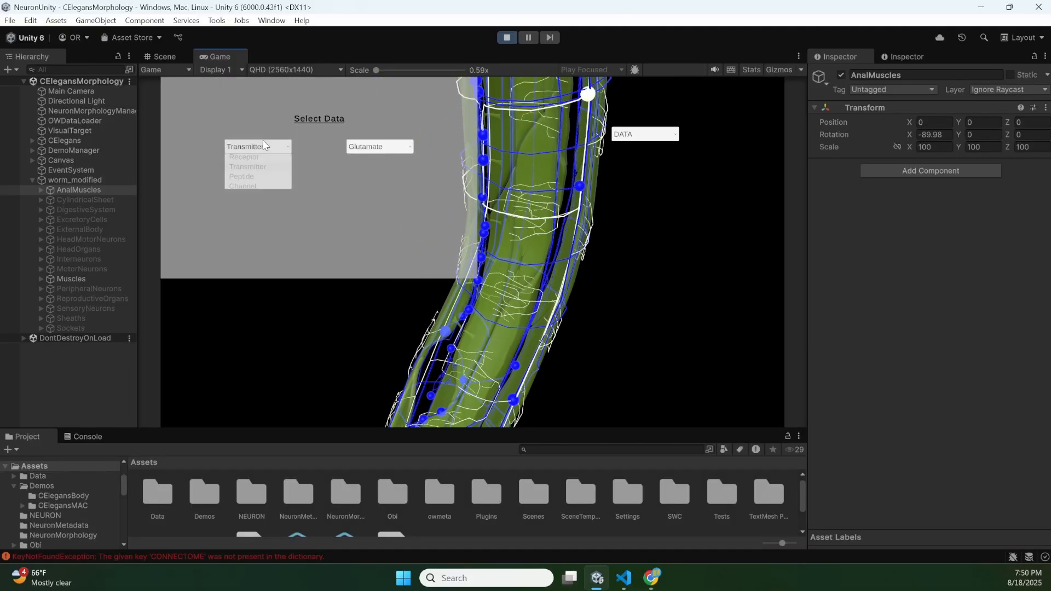
pyautogui.click(251, 186)
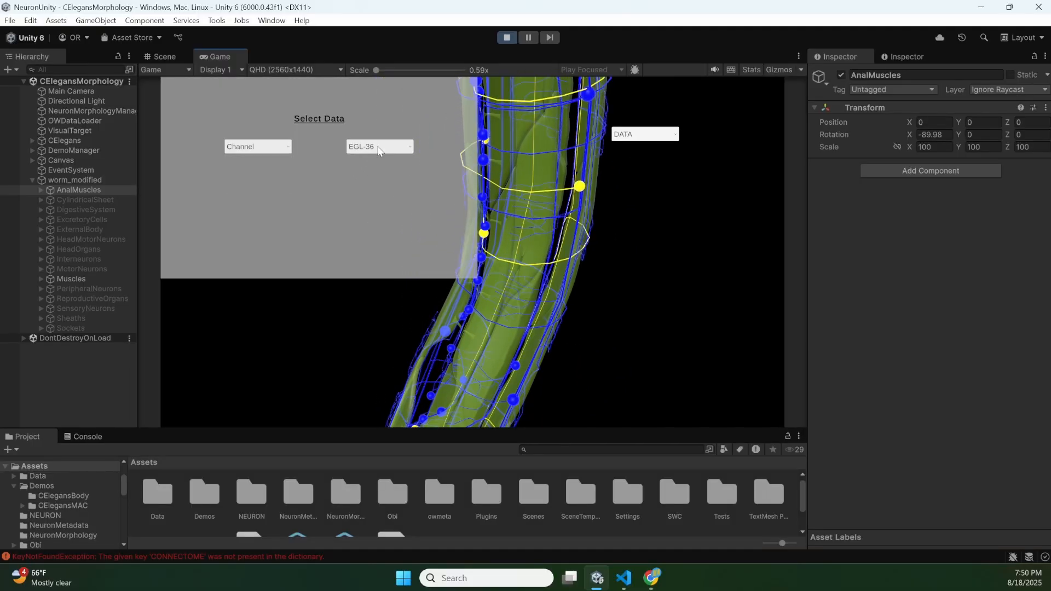
pyautogui.click(399, 146)
pyautogui.moveTo(412, 157); pyautogui.dragTo(411, 172)
pyautogui.click(389, 173)
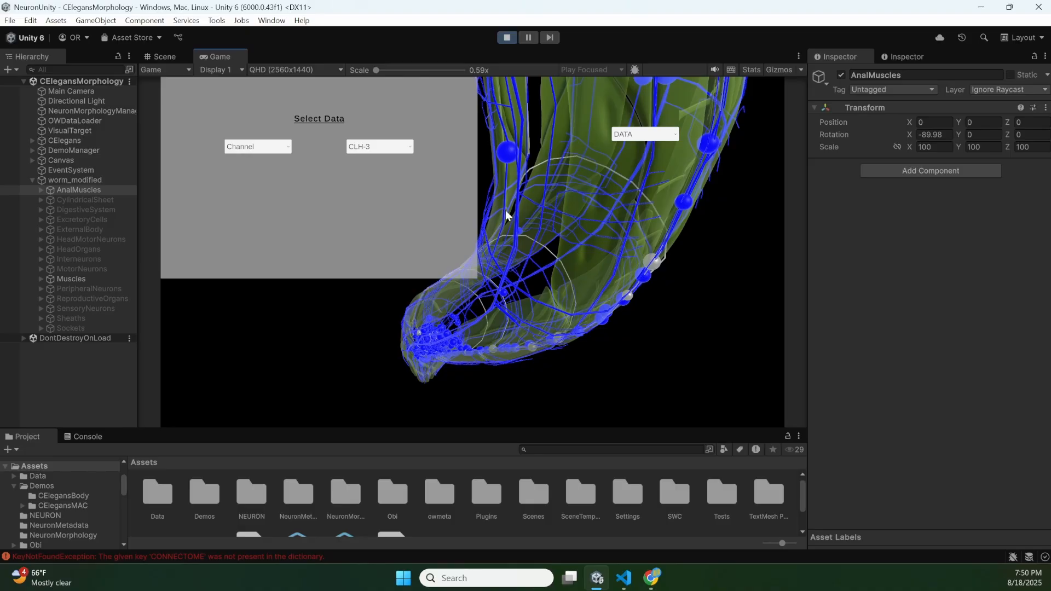
pyautogui.click(634, 134)
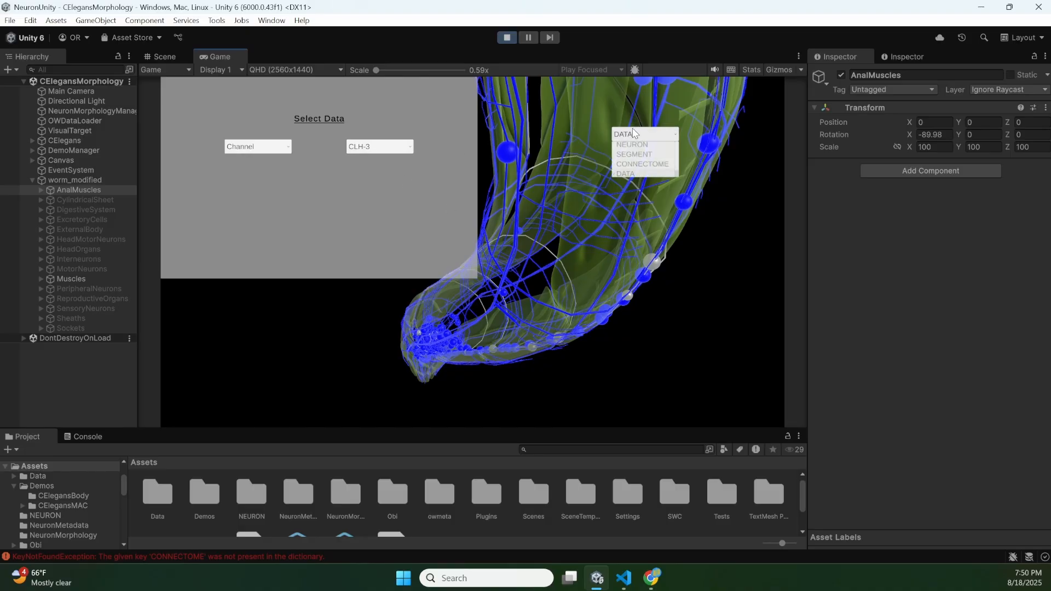
pyautogui.click(507, 230)
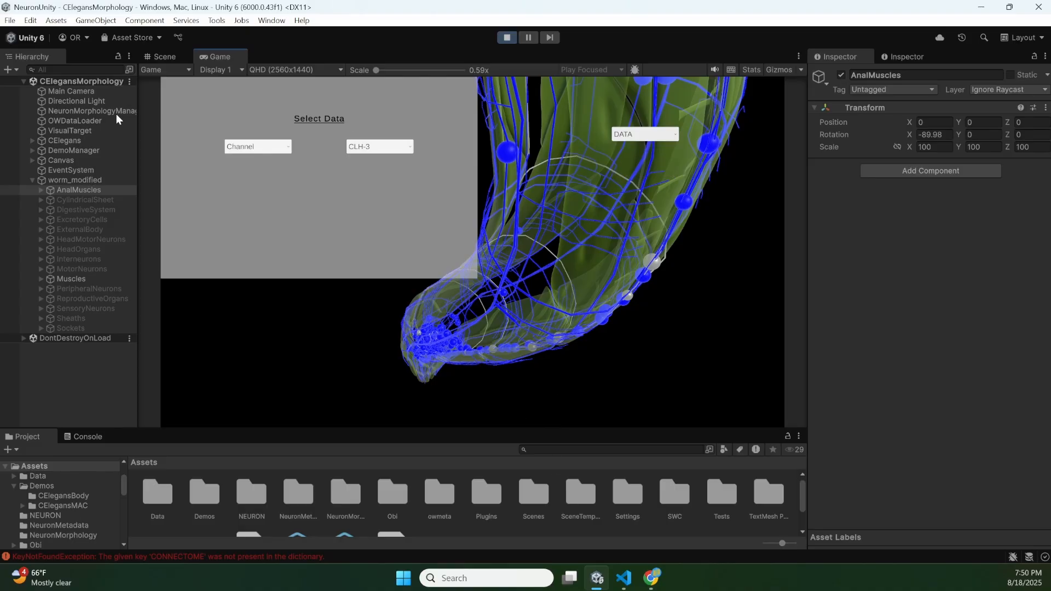
# - Expand the CElegans object in the hierarchy, select its ADFL neuron and show the worm in the Scene view
pyautogui.click(31, 141)
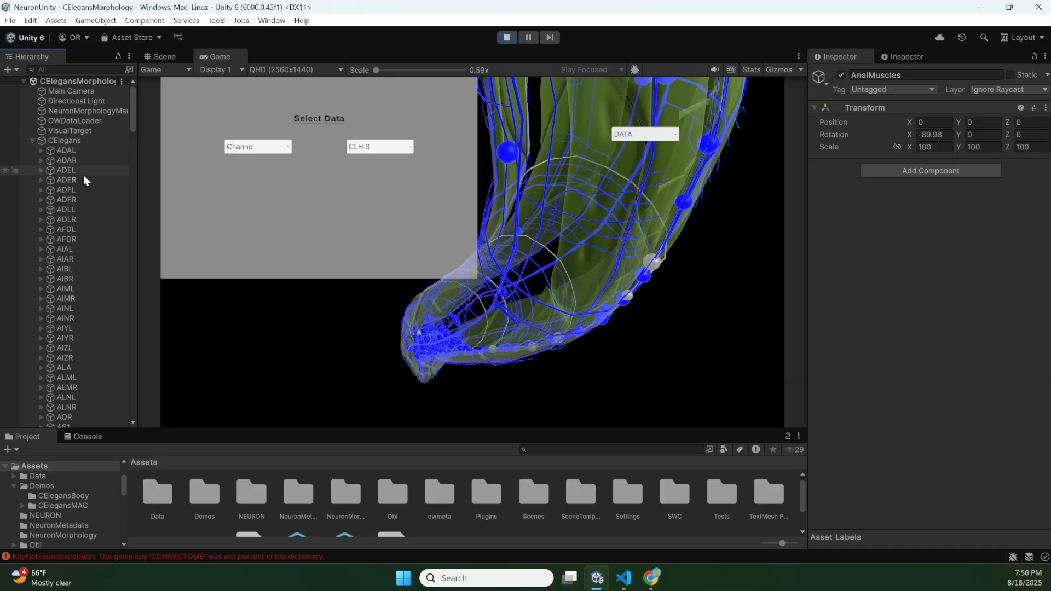
pyautogui.click(85, 190)
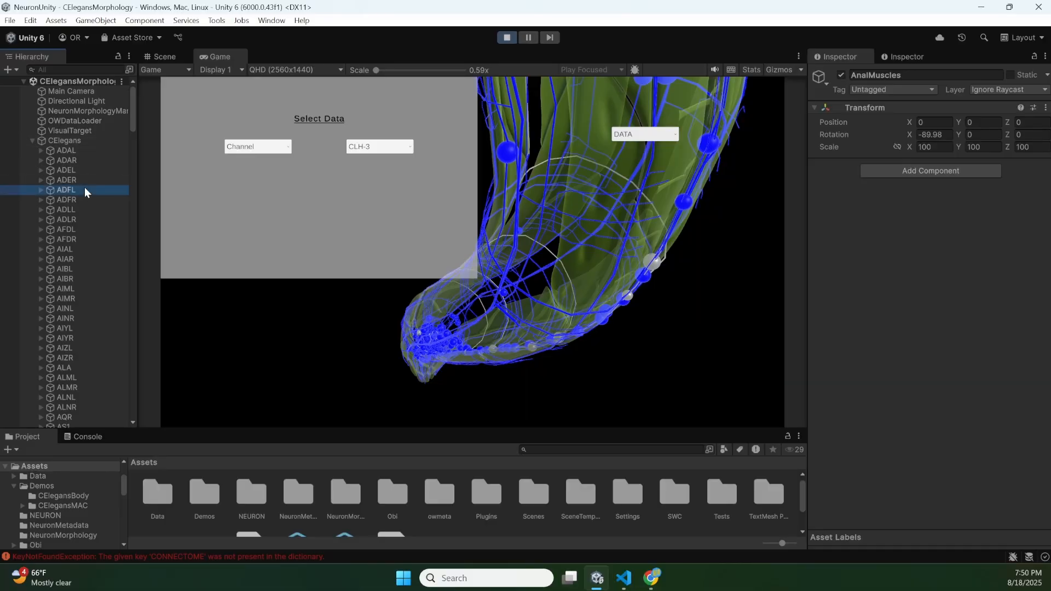
pyautogui.click(164, 57)
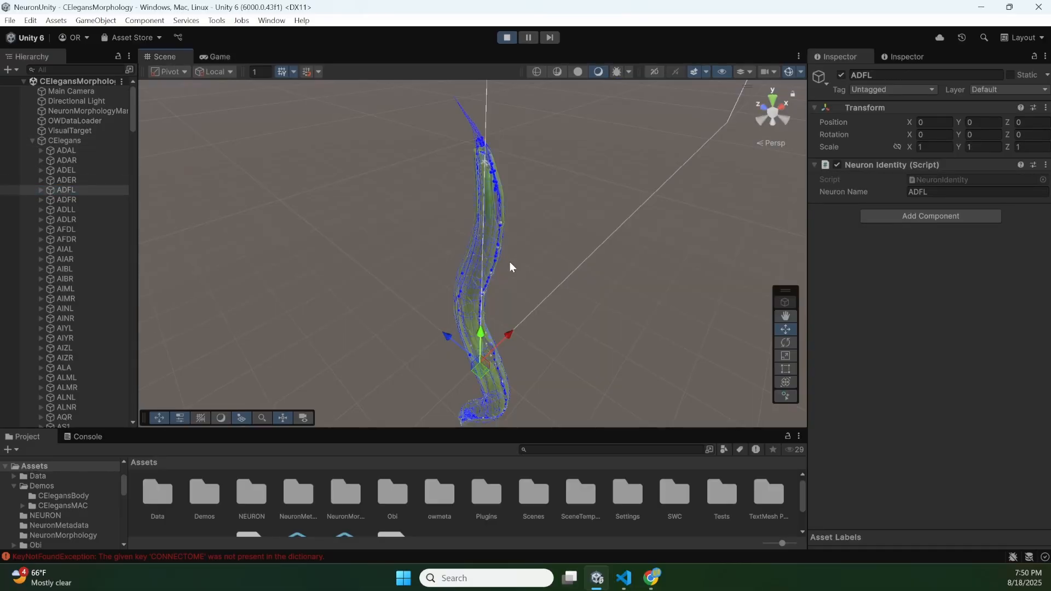
# - Select the CANL_DENDRITE_11-12 segment in the Scene view and widen the hierarchy to read the CANL segment names
pyautogui.scroll(10, 510, 267)
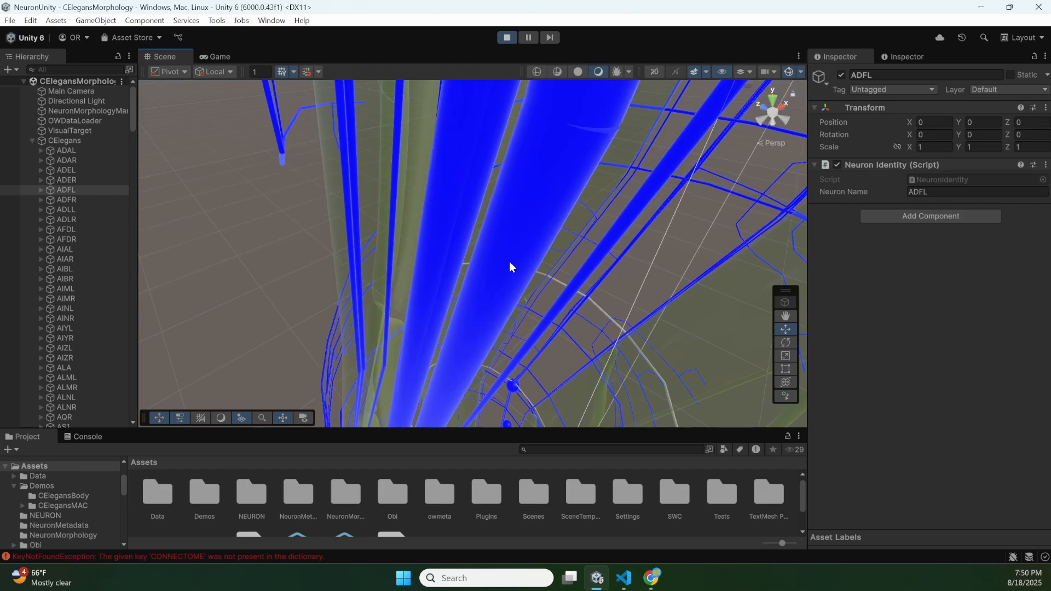
pyautogui.click(510, 267)
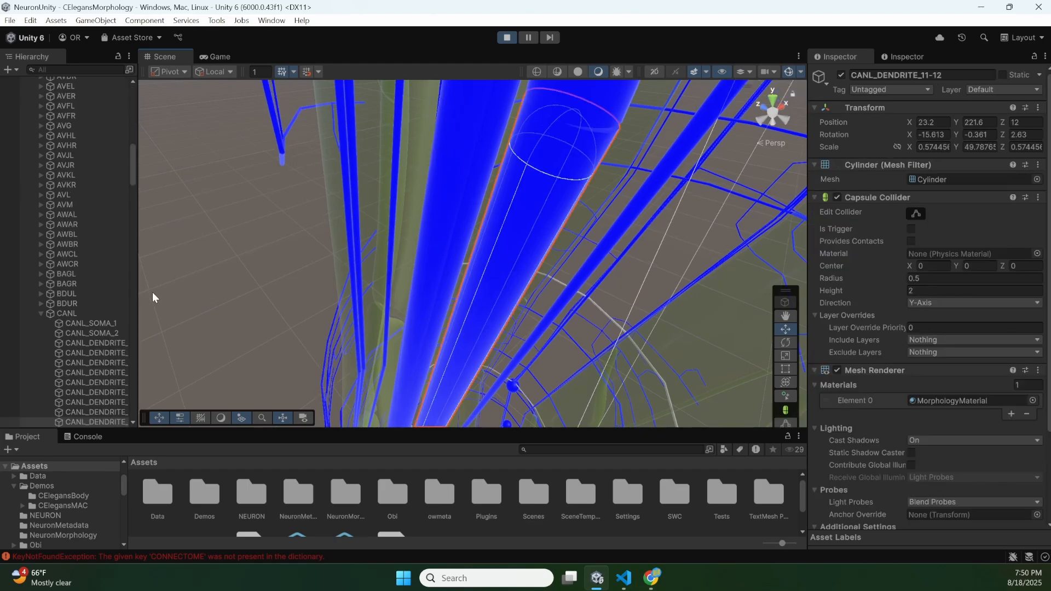
pyautogui.moveTo(136, 290); pyautogui.dragTo(204, 315)
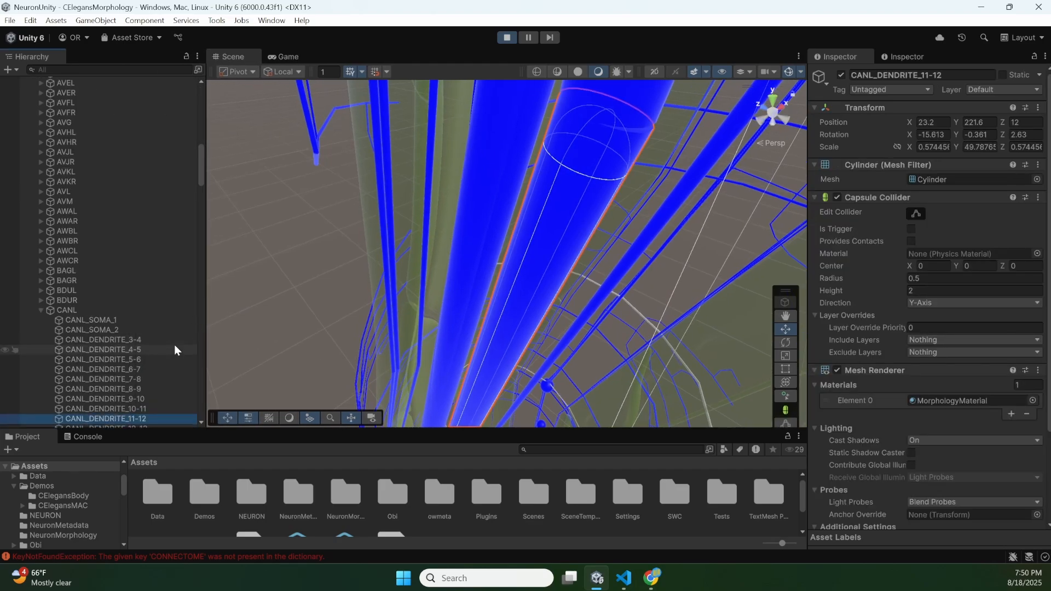
pyautogui.scroll(-2, 174, 349)
pyautogui.scroll(-5, 514, 230)
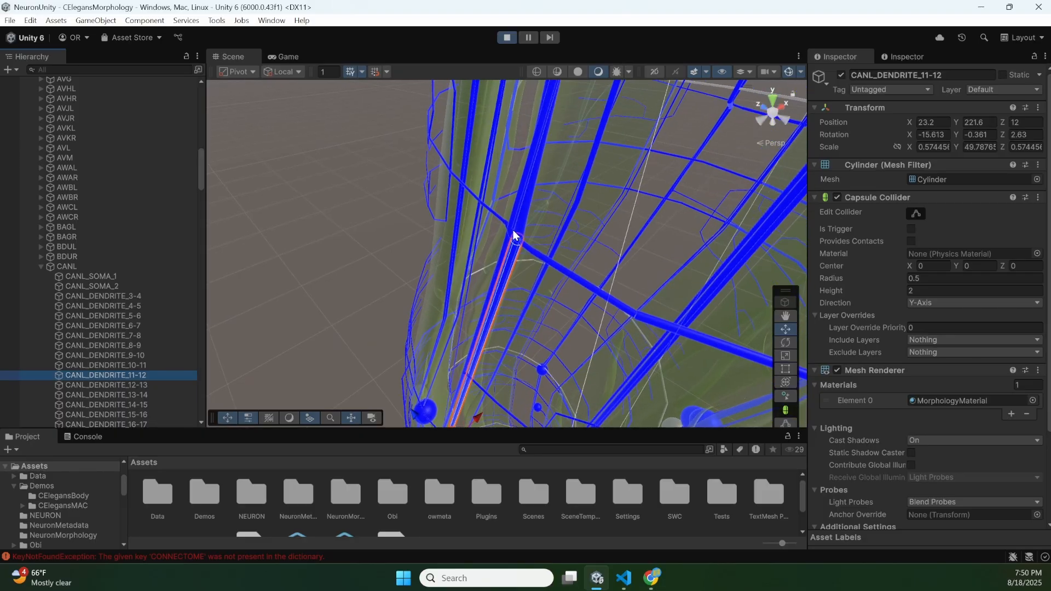
# - Select the PVDL_DENDRITE_1033-1034 segment in the Scene view, browse the PVDL segments in the hierarchy and return to the Game view
pyautogui.click(487, 230)
pyautogui.click(501, 270)
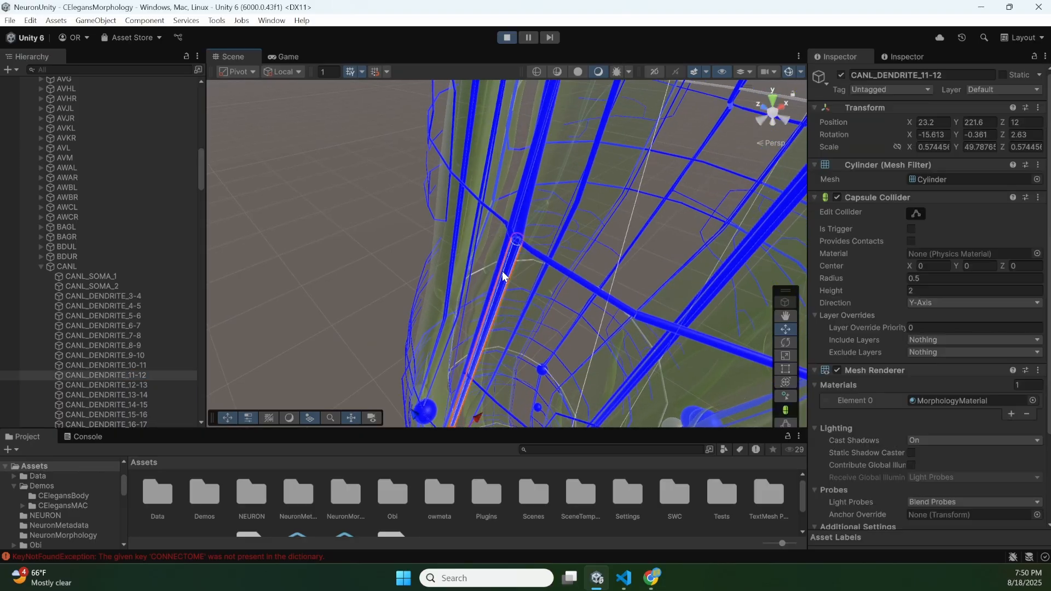
pyautogui.click(484, 267)
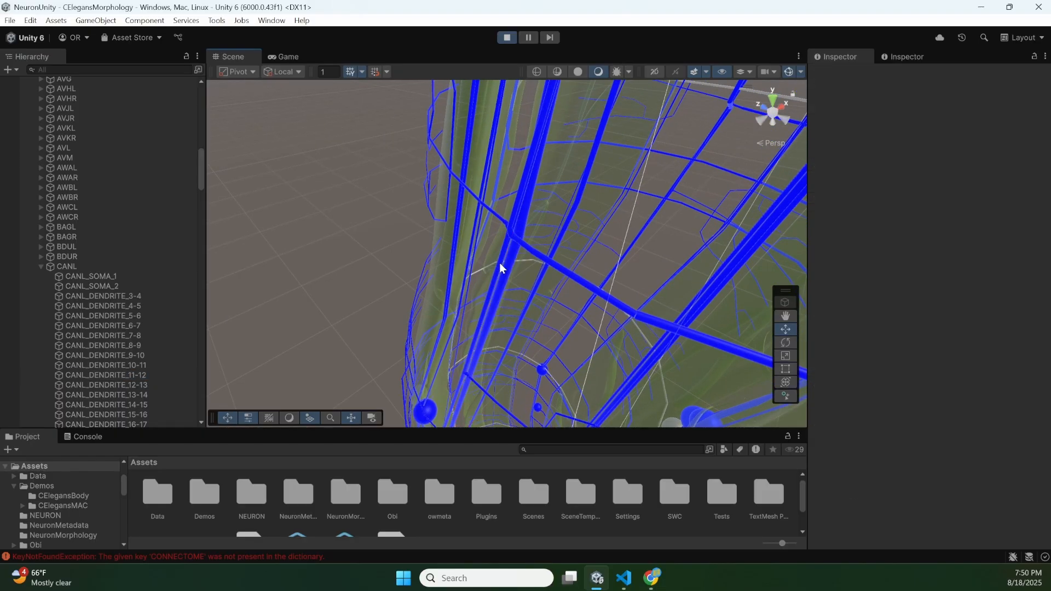
pyautogui.click(499, 267)
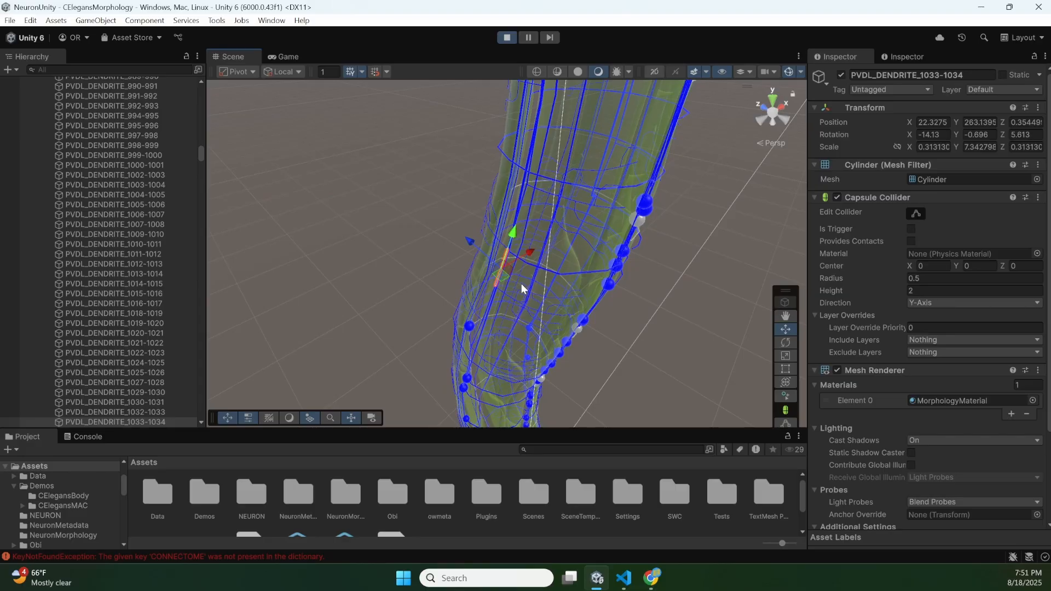
pyautogui.scroll(15, 110, 224)
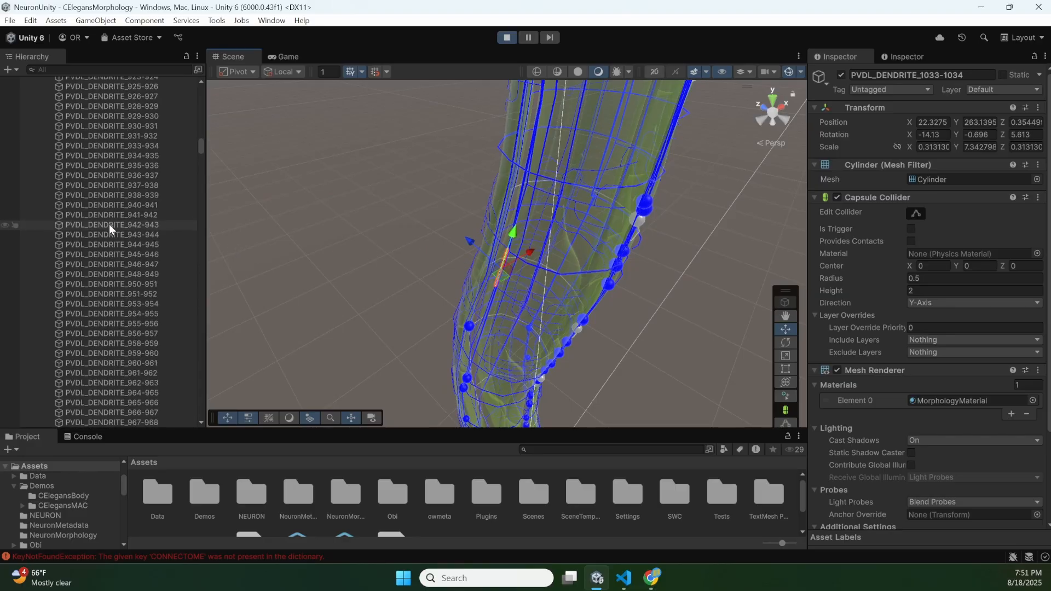
pyautogui.scroll(-15, 110, 224)
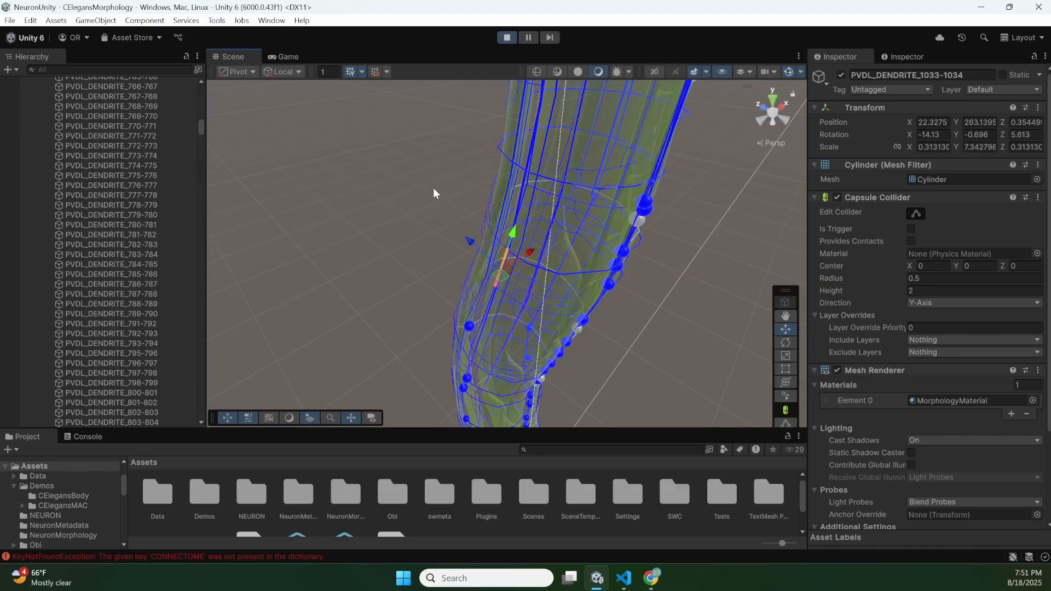
pyautogui.click(286, 57)
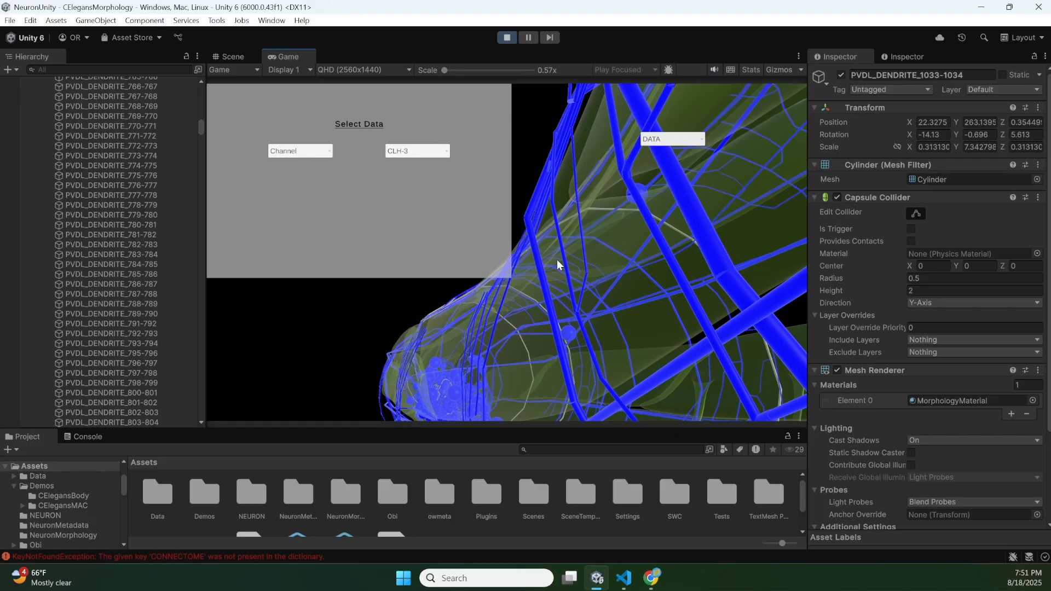
# - Switch to the NemaNode page in Chrome, examine the connections of VBn, and show the connectivity of the neuron aval
pyautogui.click(652, 578)
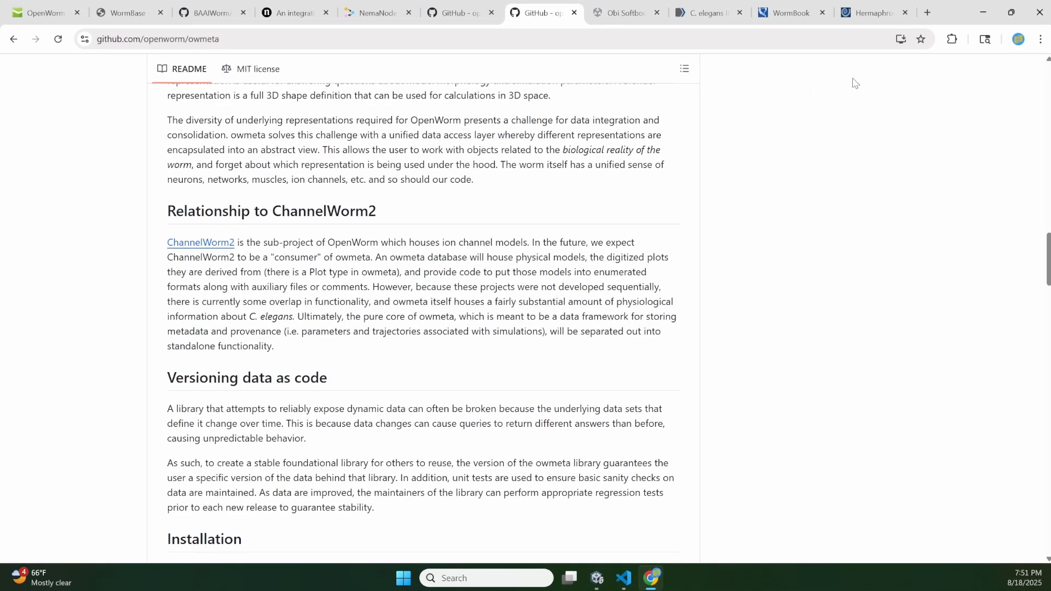
pyautogui.click(378, 13)
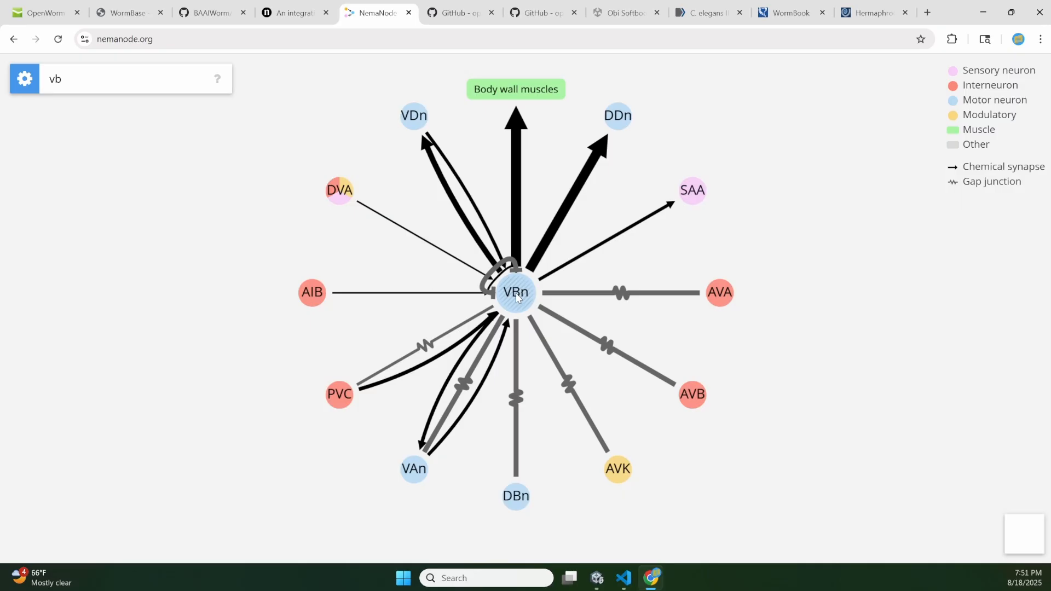
pyautogui.moveTo(509, 267)
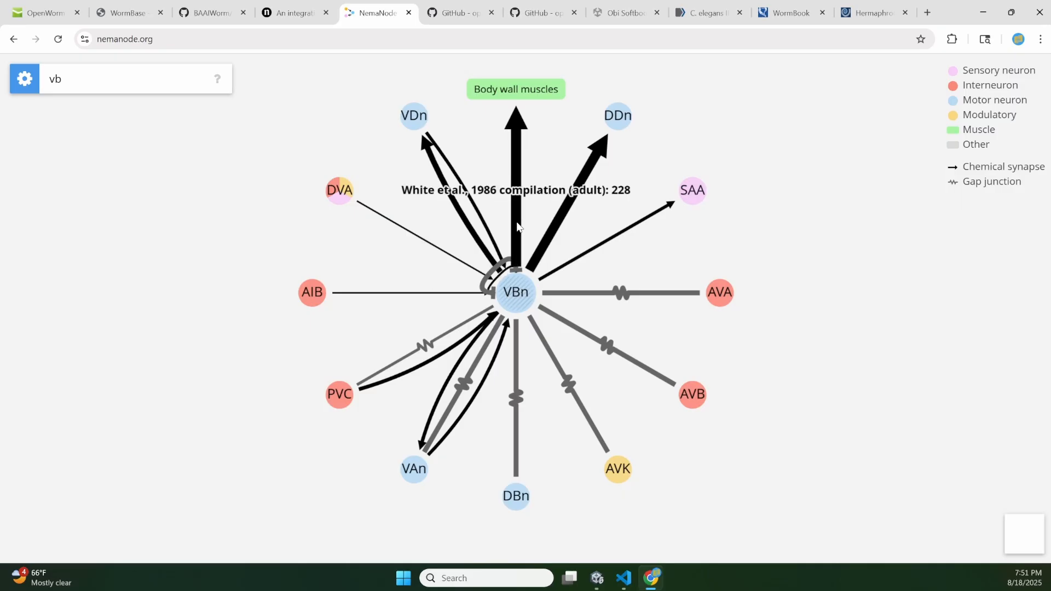
pyautogui.moveTo(550, 229)
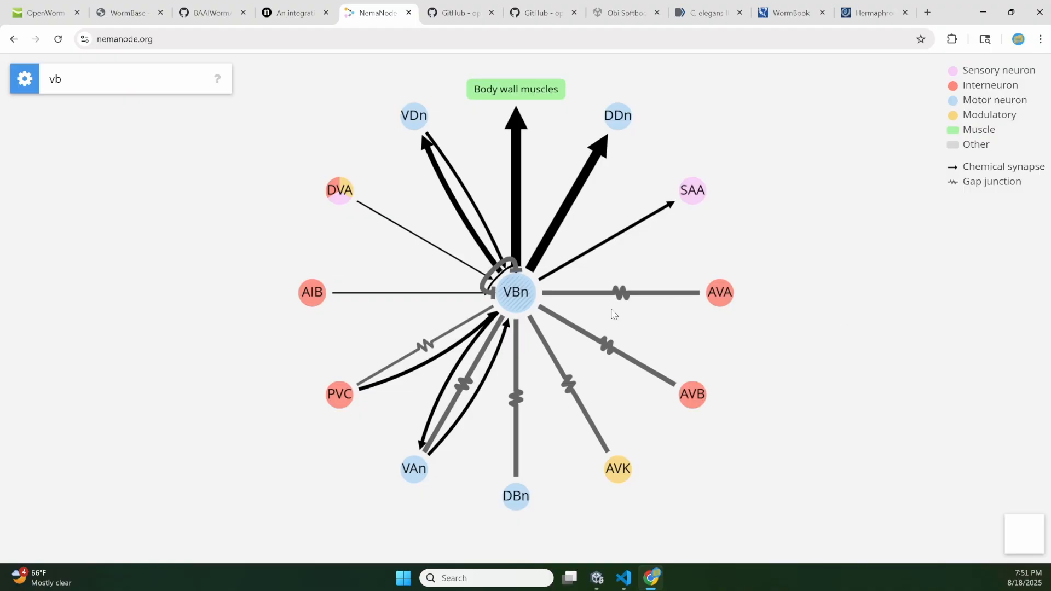
pyautogui.moveTo(581, 340)
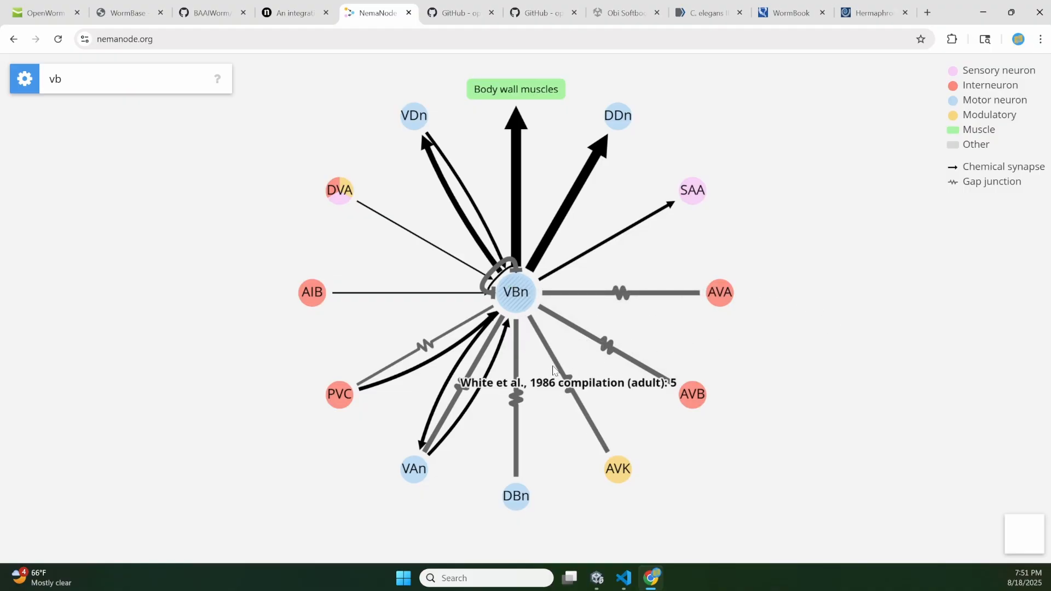
pyautogui.moveTo(469, 386)
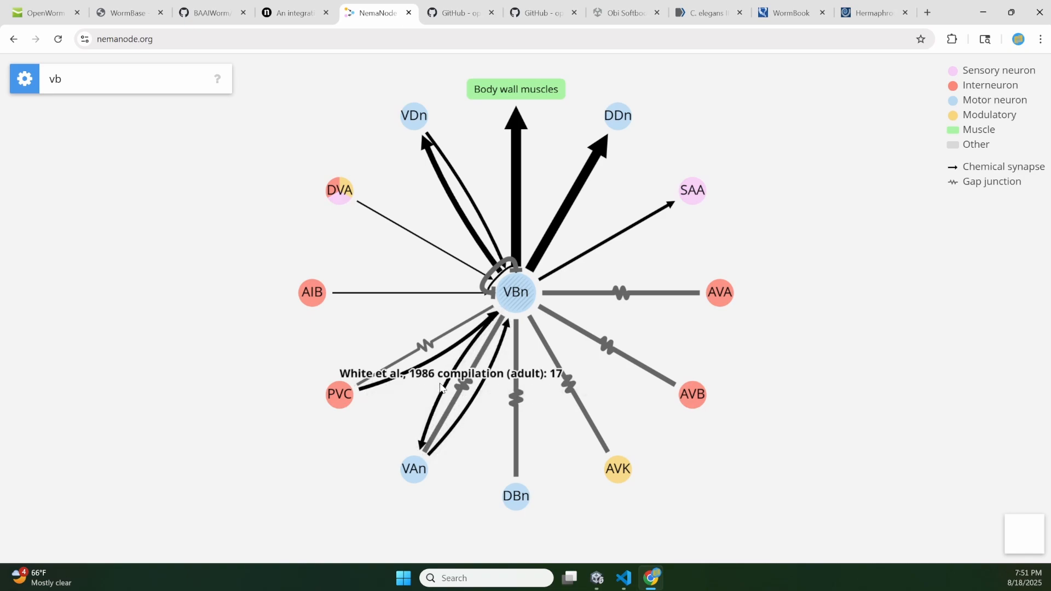
pyautogui.click(77, 86)
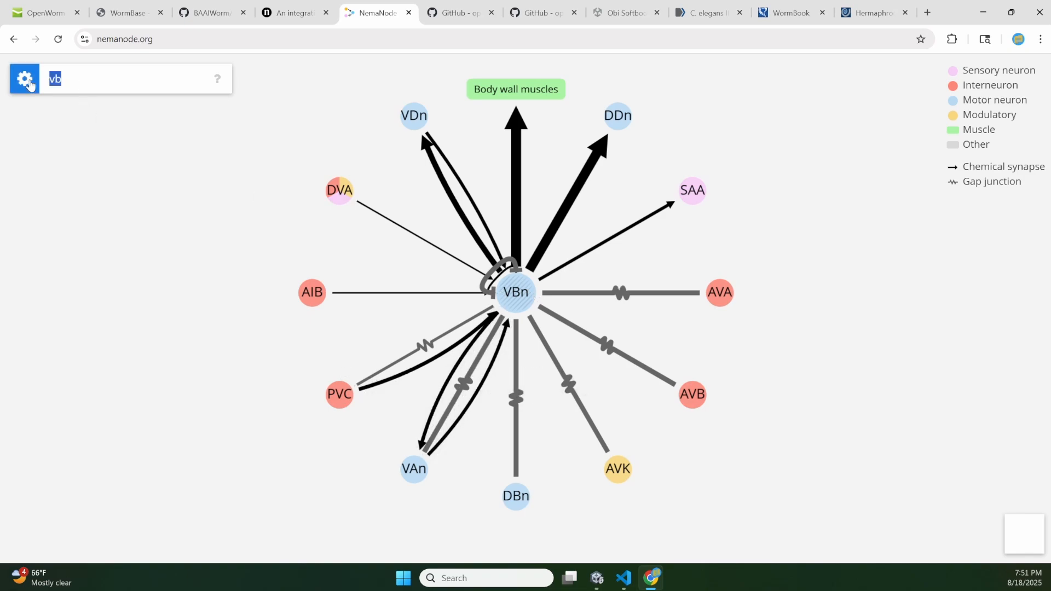
pyautogui.write('aval')
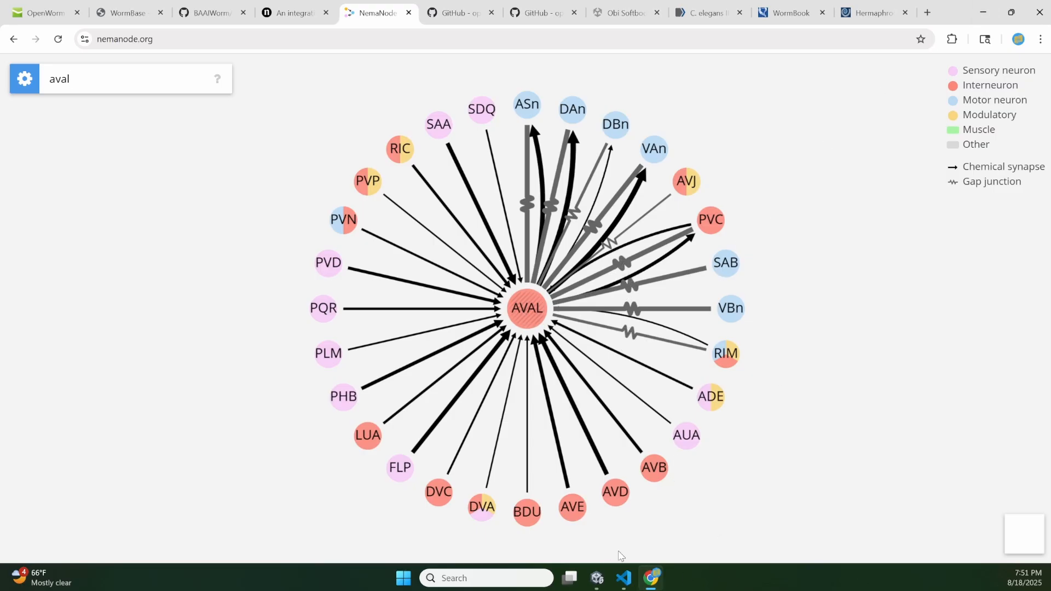
# - Switch back to Unity, examine the highlighted neurons along the worm and browse the neuron objects up to the top of the hierarchy
pyautogui.click(598, 576)
pyautogui.scroll(-5, 622, 225)
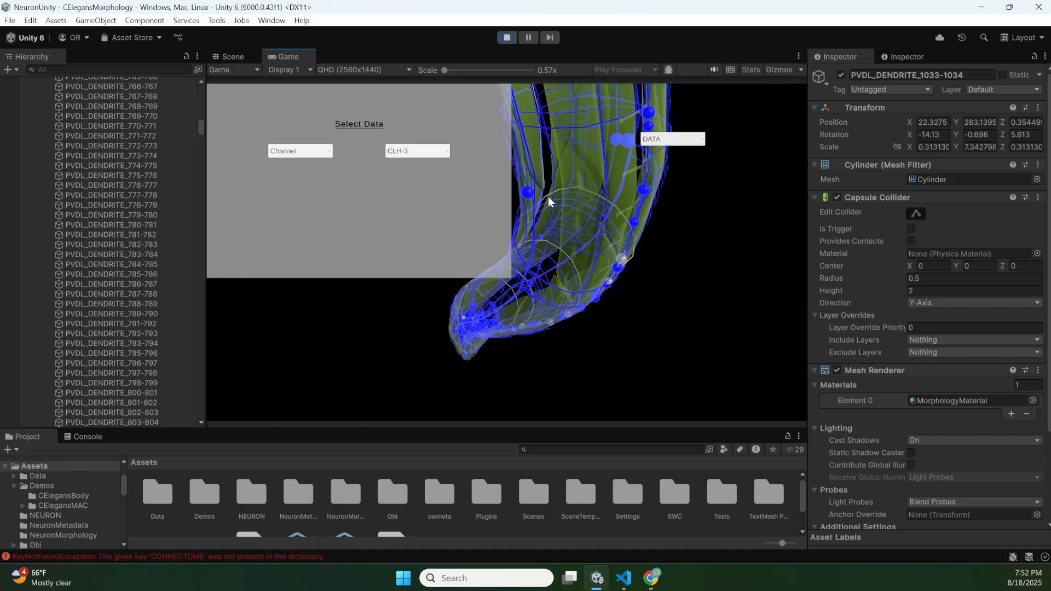
pyautogui.scroll(10, 136, 220)
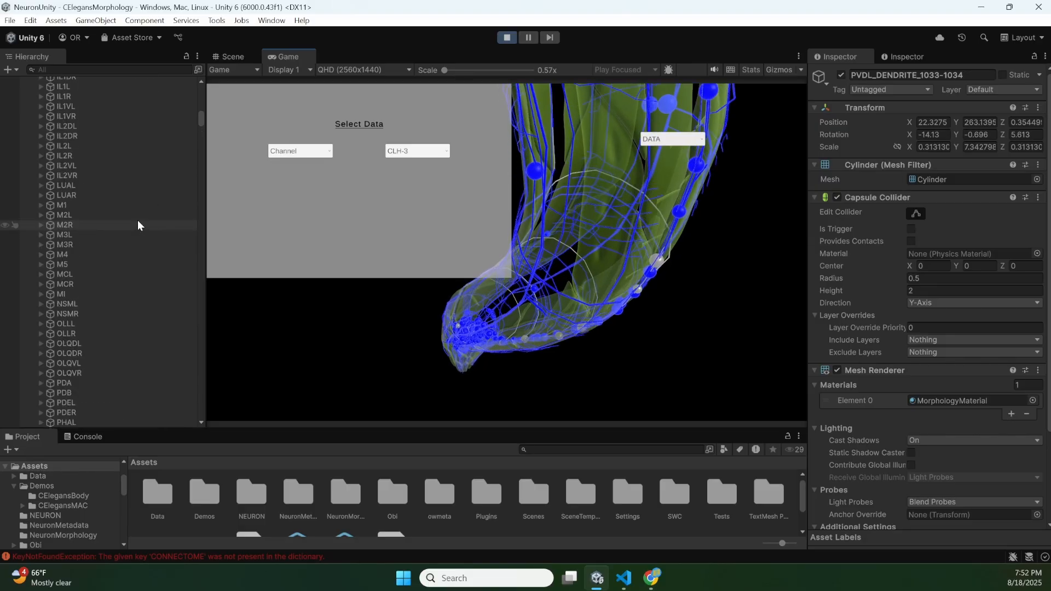
pyautogui.scroll(8, 137, 220)
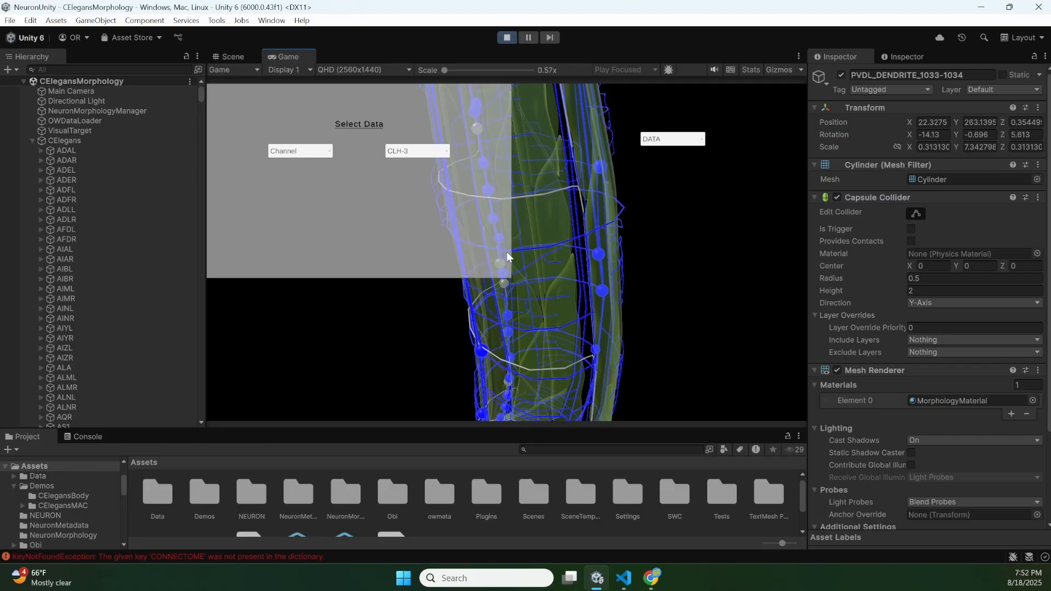
# - Stop the running CElegansMorphology scene and open the recent scene CElegansBodyTest
pyautogui.click(505, 38)
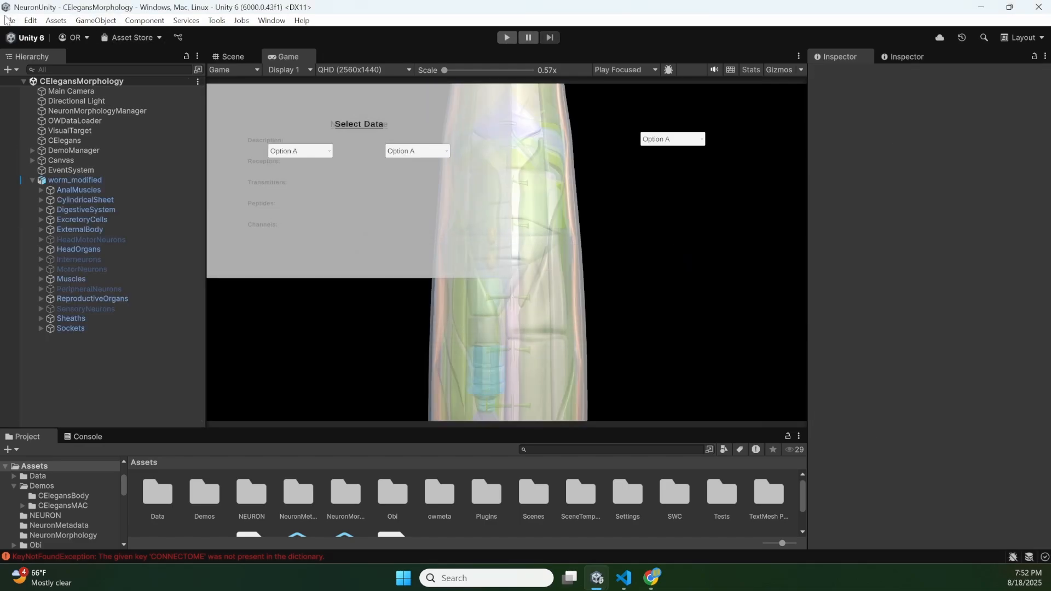
pyautogui.click(8, 20)
pyautogui.moveTo(49, 69)
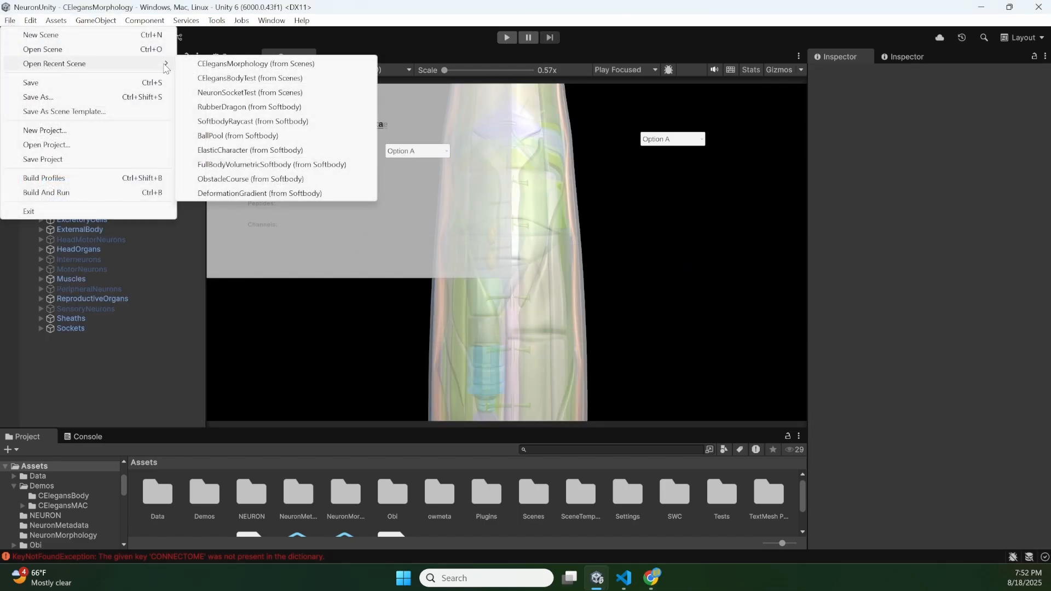
pyautogui.click(231, 78)
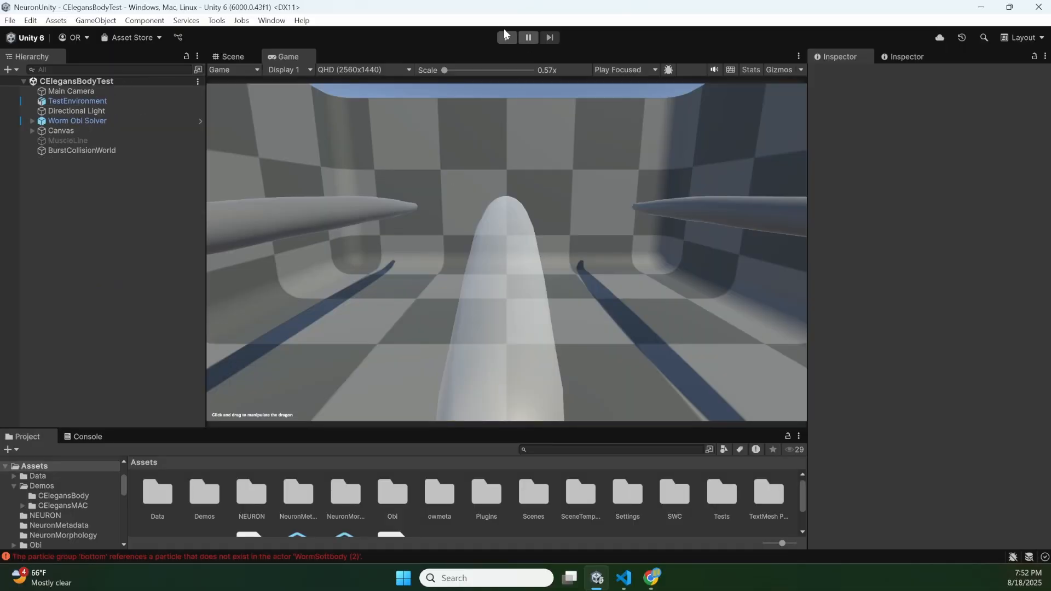
# - Run the CElegansBodyTest scene and pull the left worm upward to demonstrate its soft body
pyautogui.click(505, 35)
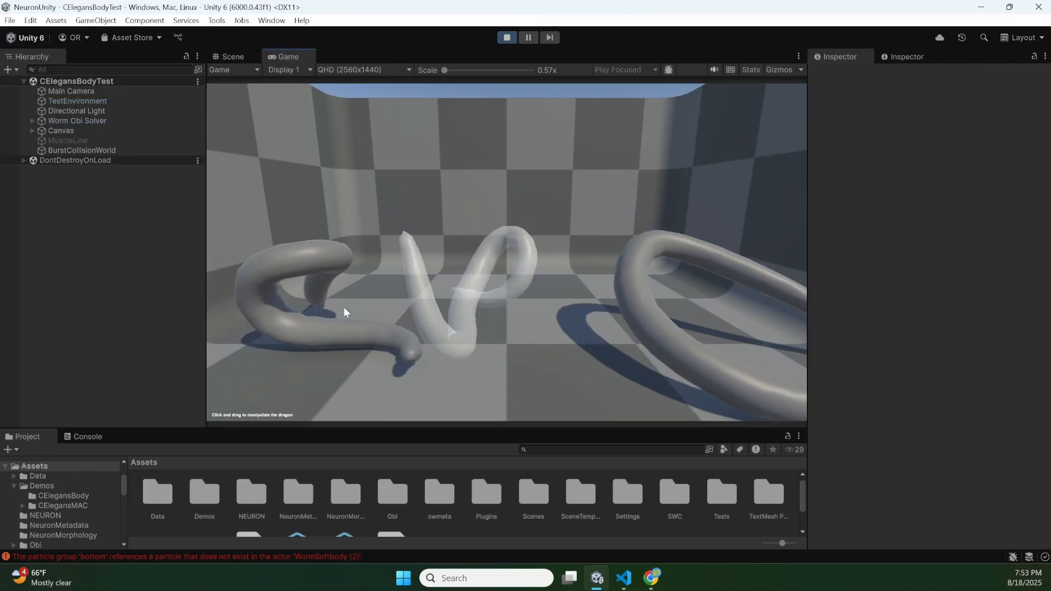
pyautogui.moveTo(288, 326); pyautogui.dragTo(394, 230)
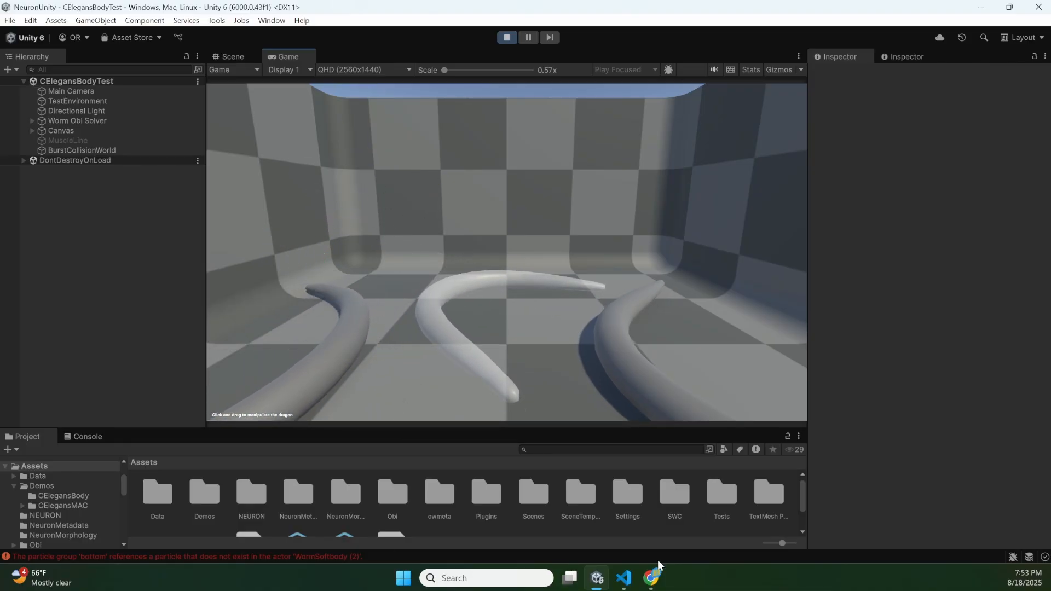
# - Examine BAAIWorm's worm_all.obj file on GitHub and the Nature article with its overview figure in Chrome, and return to Unity
pyautogui.click(651, 577)
pyautogui.click(186, 11)
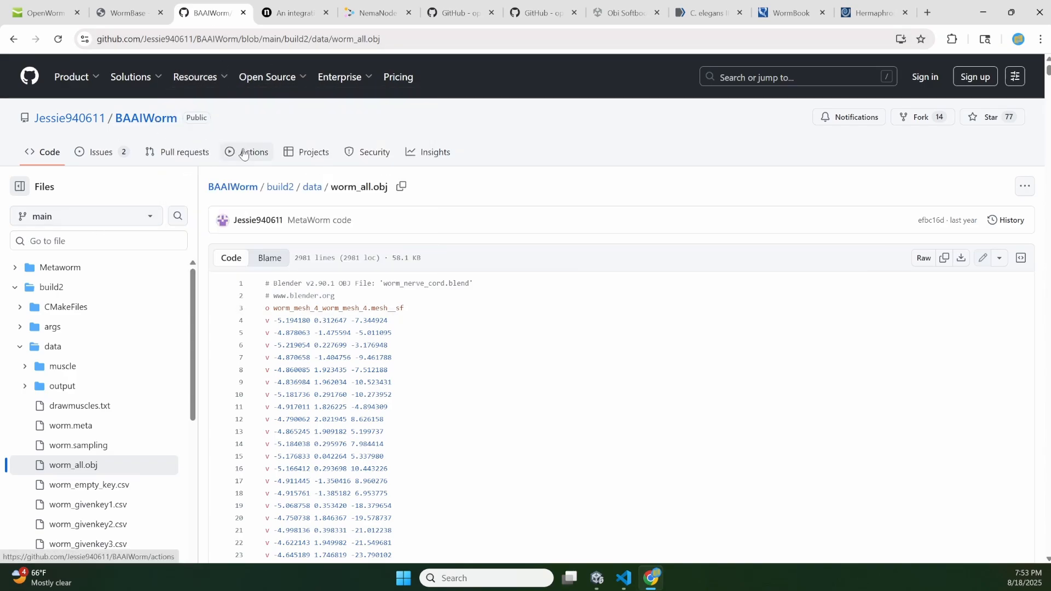
pyautogui.click(277, 11)
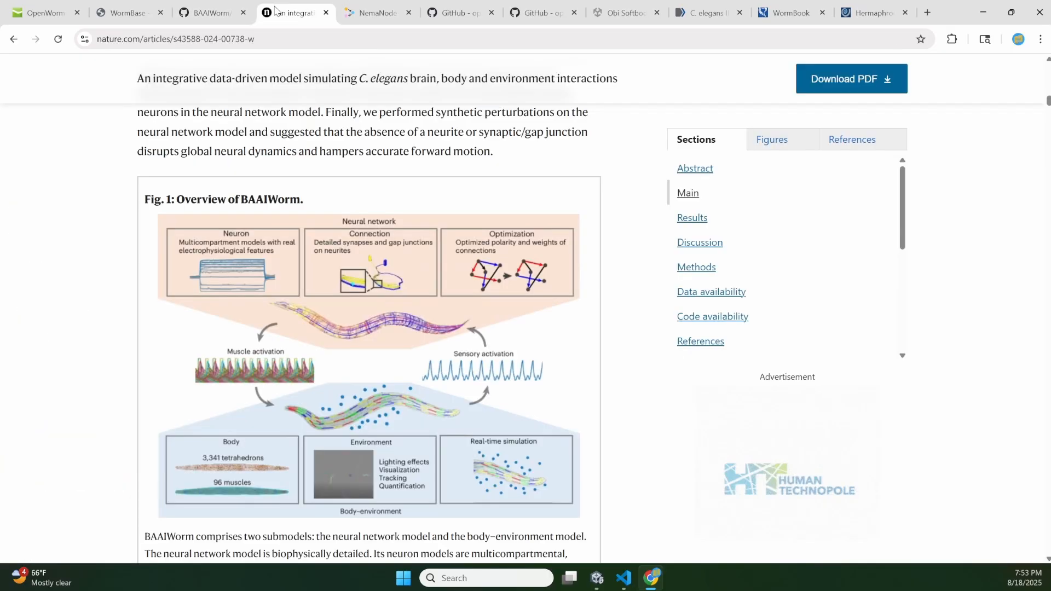
pyautogui.scroll(15, 371, 209)
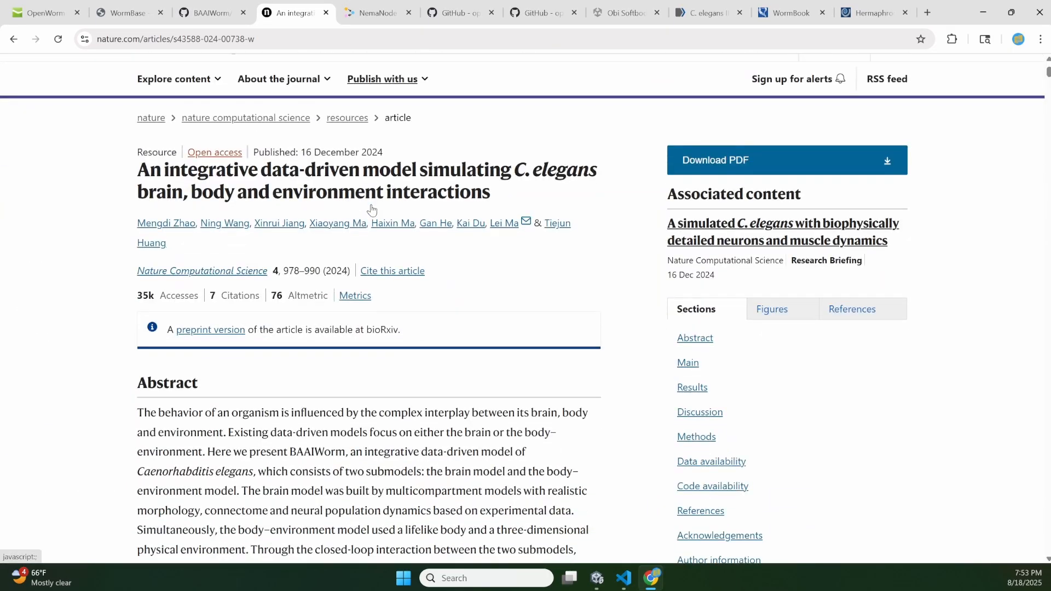
pyautogui.scroll(-15, 371, 209)
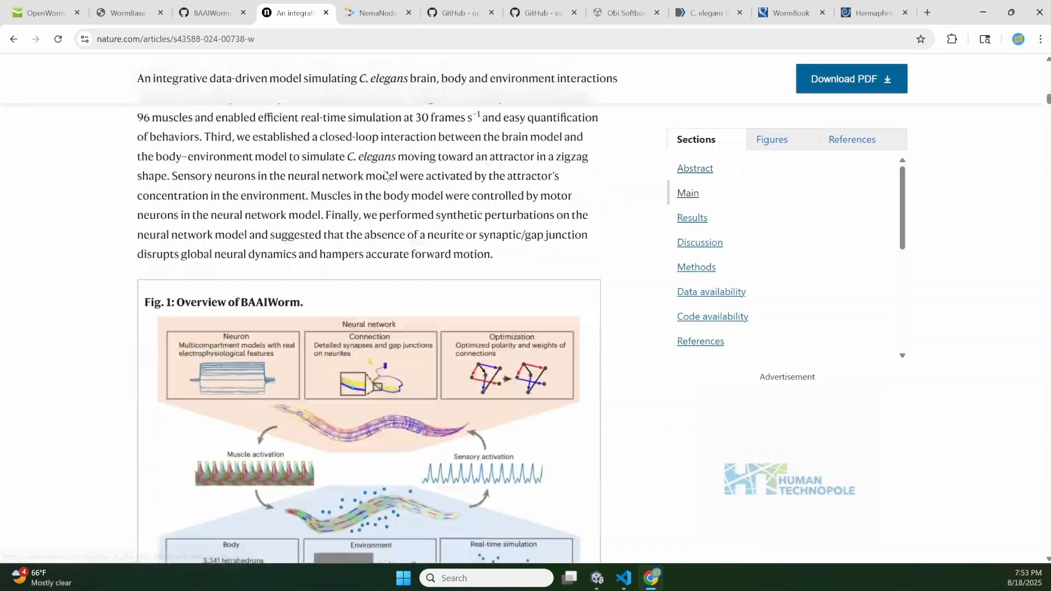
pyautogui.scroll(-10, 386, 175)
pyautogui.scroll(6, 385, 175)
pyautogui.click(223, 17)
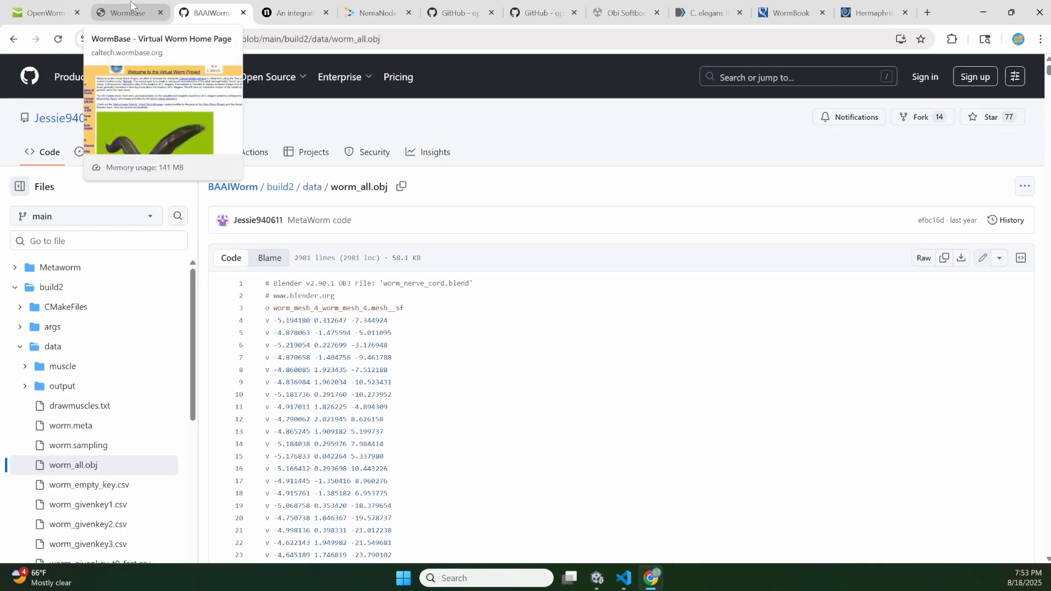
pyautogui.click(596, 578)
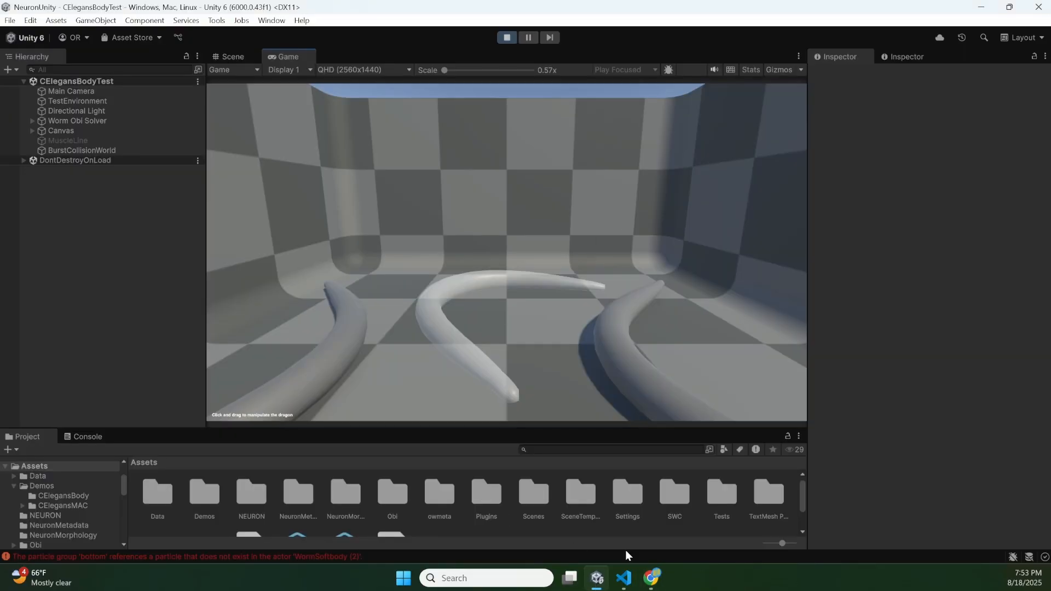
# - Switch to the Obi Softbody Asset Store page in Chrome and look through its preview video and images
pyautogui.click(650, 577)
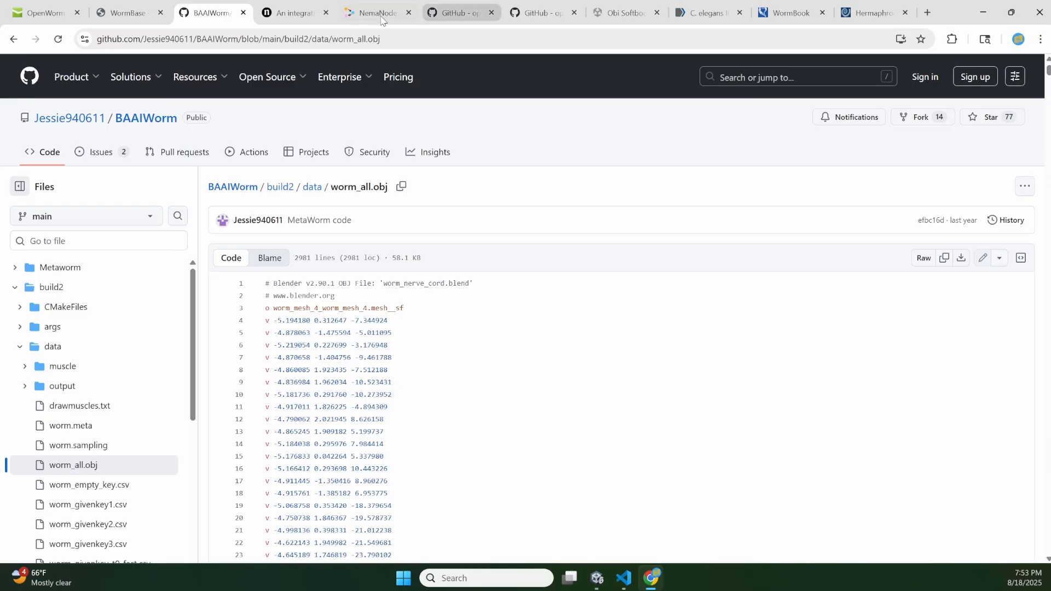
pyautogui.click(623, 12)
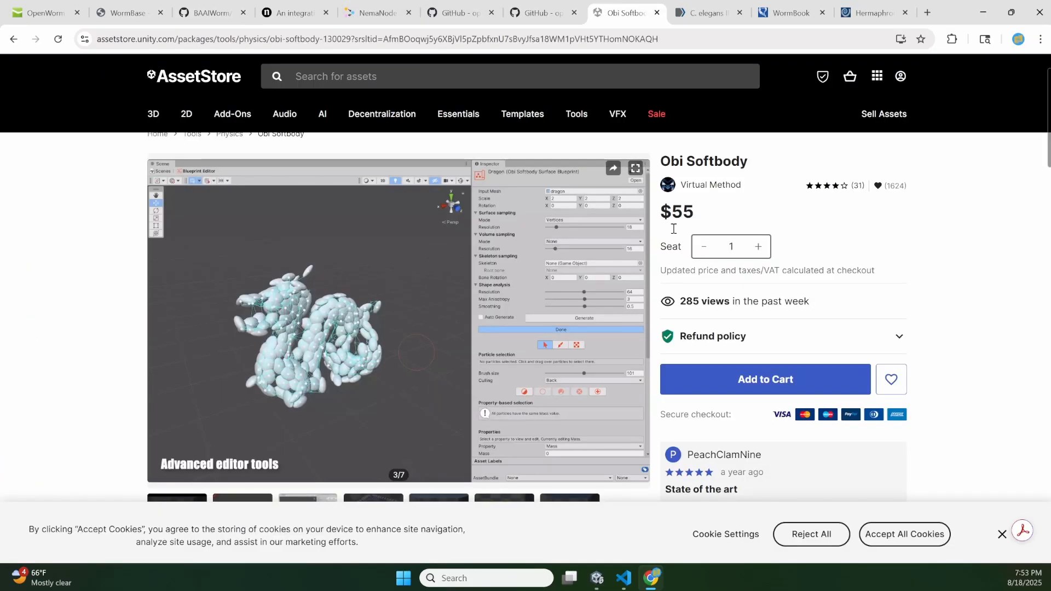
pyautogui.click(159, 321)
pyautogui.click(160, 322)
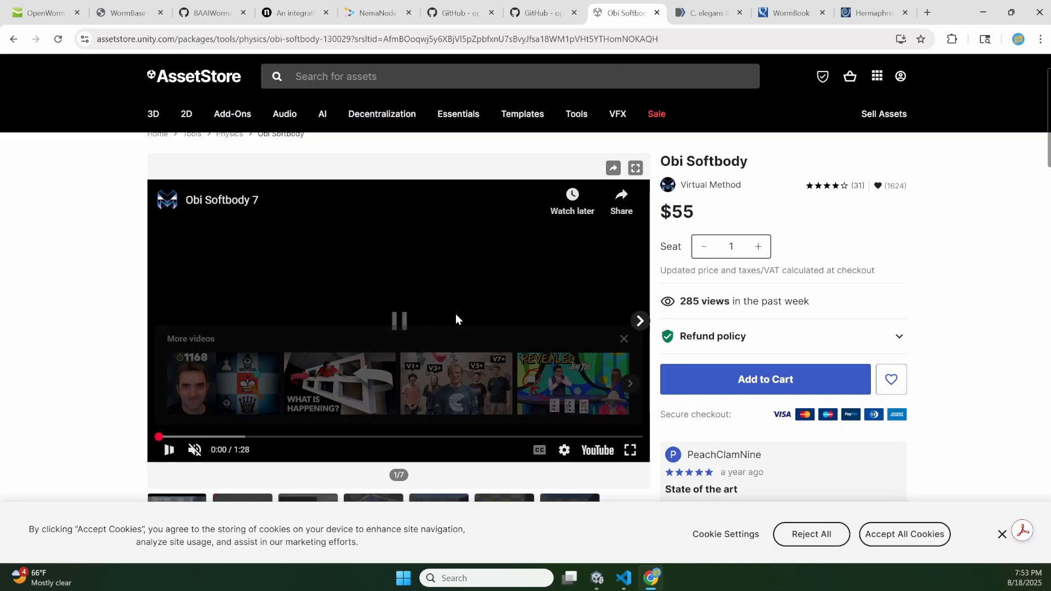
pyautogui.click(635, 326)
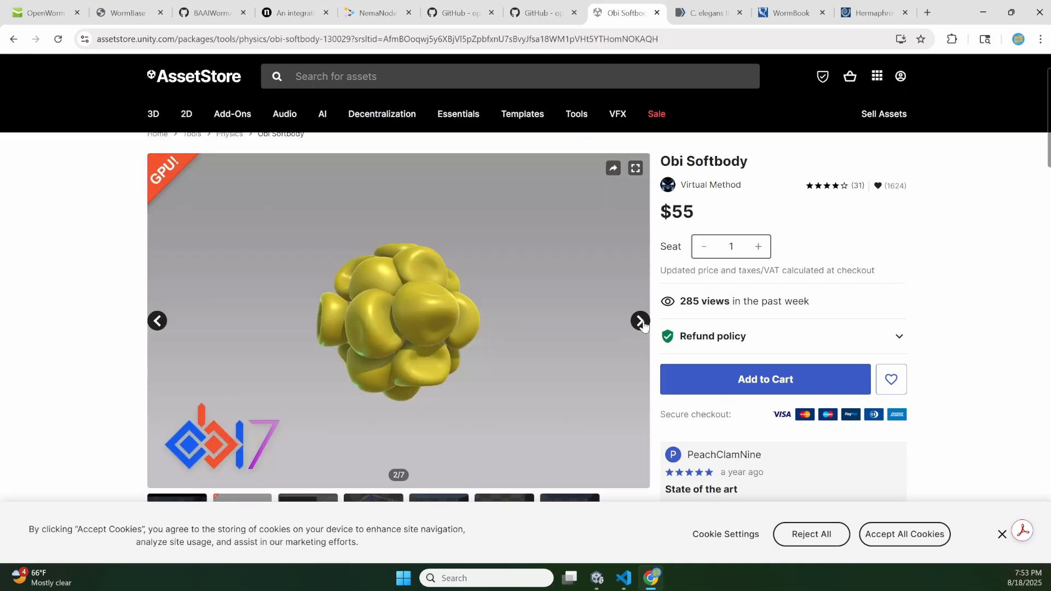
pyautogui.click(641, 323)
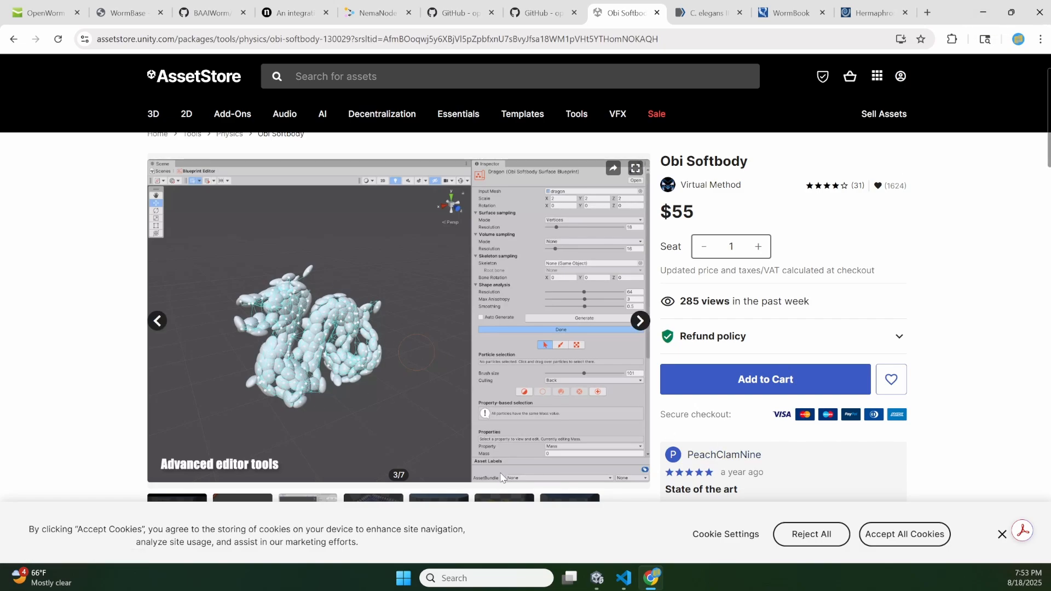
# - Switch back to Unity and pull the middle and left worms to deform their soft bodies in the running scene
pyautogui.click(597, 580)
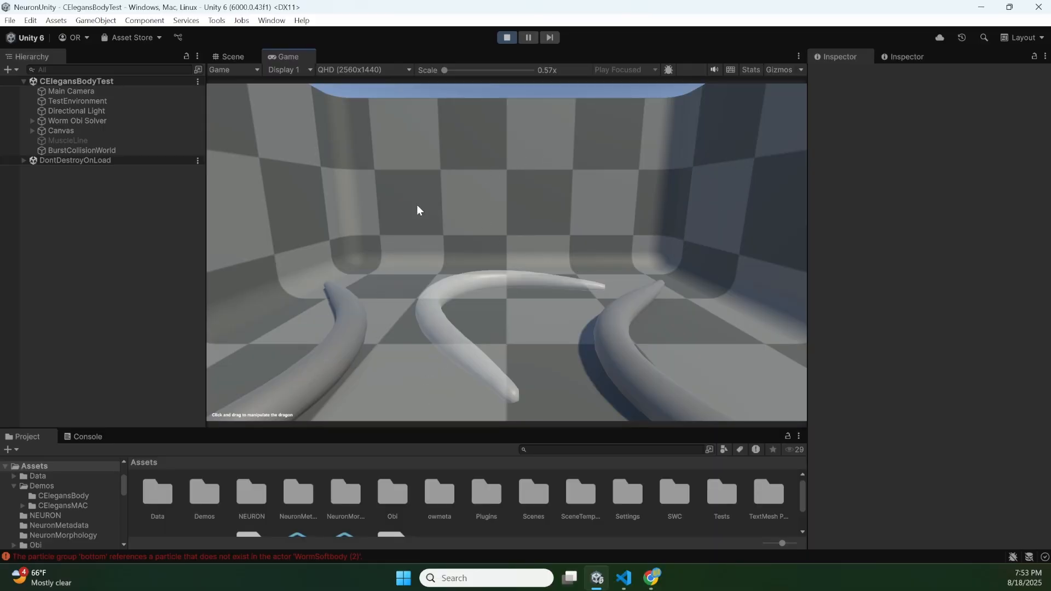
pyautogui.moveTo(444, 316); pyautogui.dragTo(484, 237)
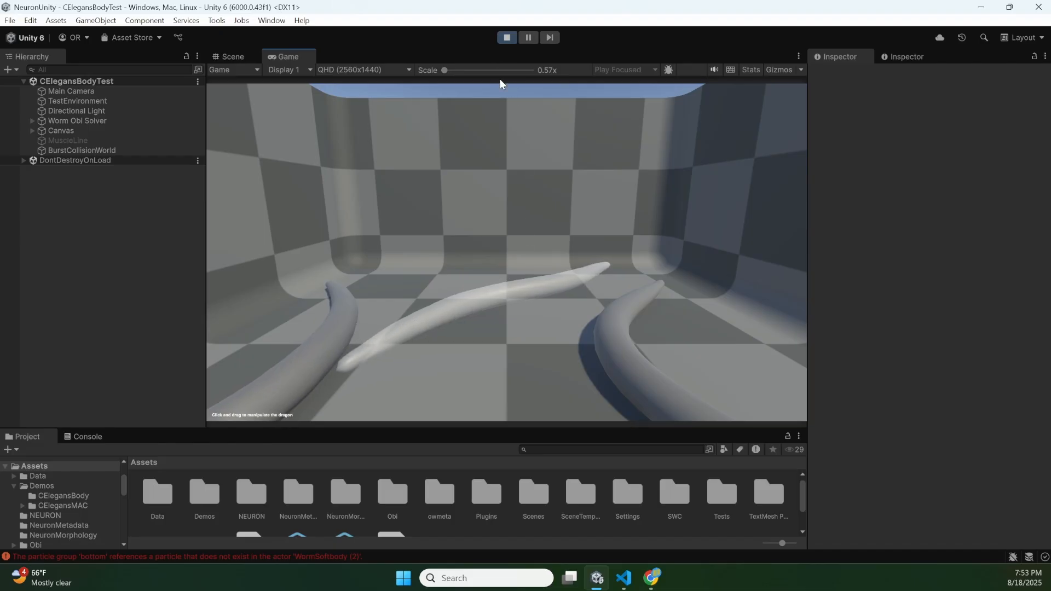
pyautogui.moveTo(317, 328); pyautogui.dragTo(333, 280)
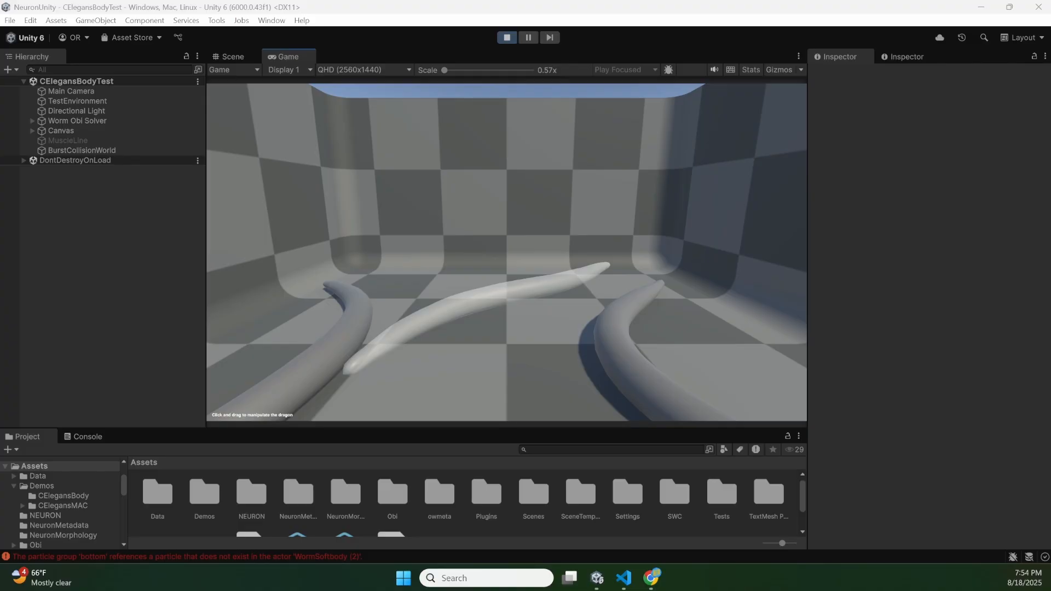
# - Arrange the Morphology + Voltage window beside the Unity window running the CElegansBodyTest scene
pyautogui.moveTo(0, 189); pyautogui.dragTo(618, 92)
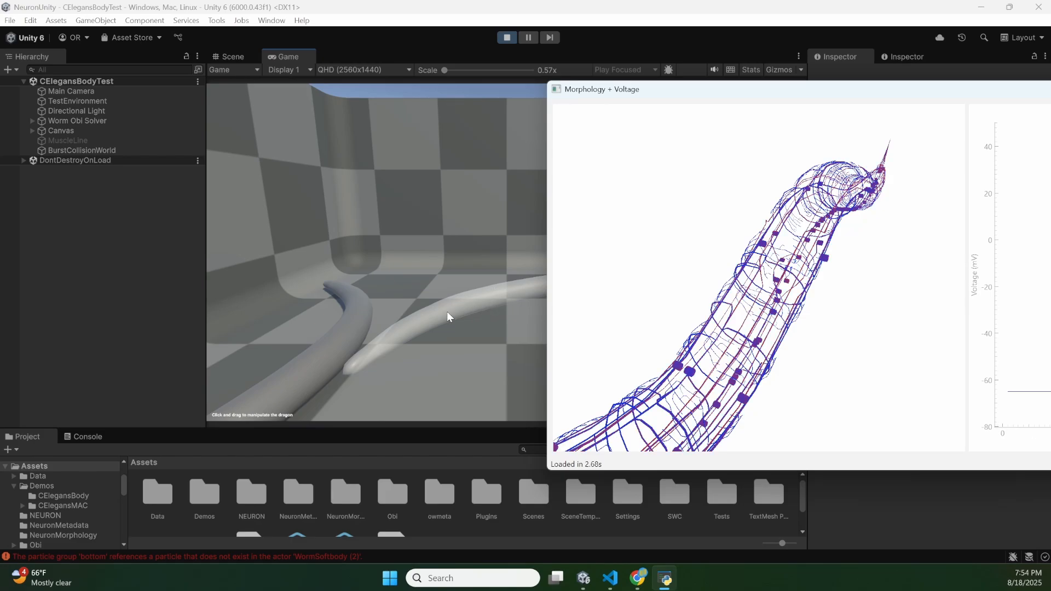
pyautogui.moveTo(557, 3); pyautogui.dragTo(288, 44)
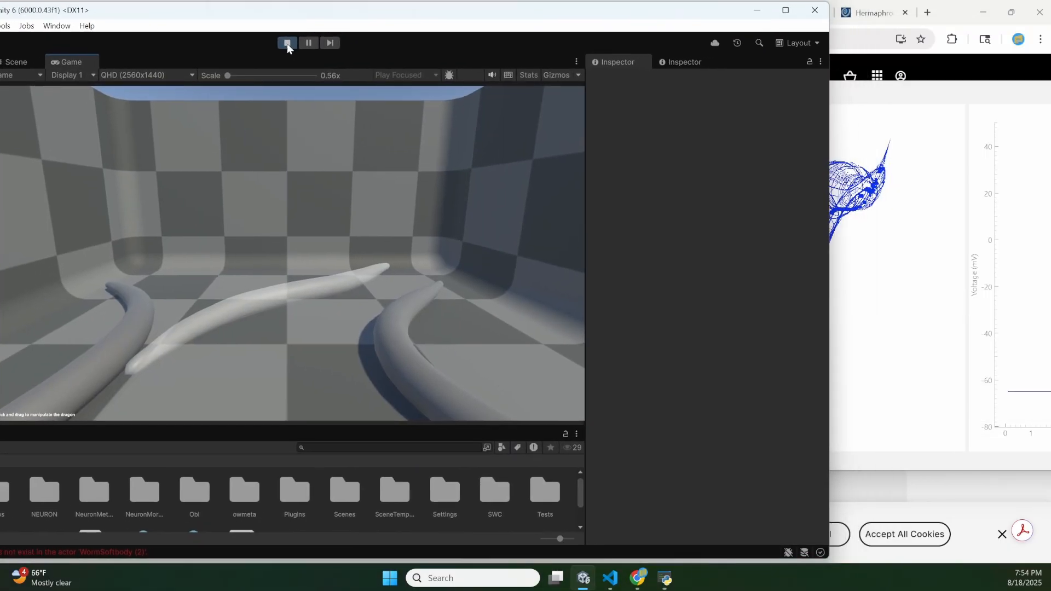
pyautogui.click(890, 99)
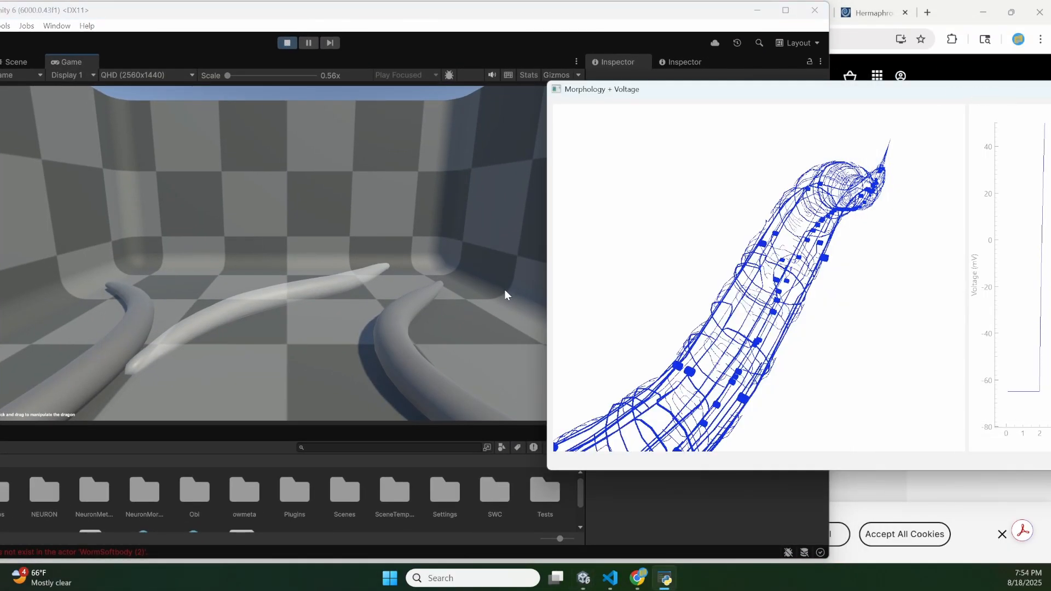
# - Pull the right worm in the running scene to deform it, and rotate the neuron morphology in the Morphology + Voltage window
pyautogui.click(398, 353)
pyautogui.moveTo(398, 353); pyautogui.dragTo(326, 321)
pyautogui.click(892, 228)
pyautogui.moveTo(892, 227); pyautogui.dragTo(802, 277)
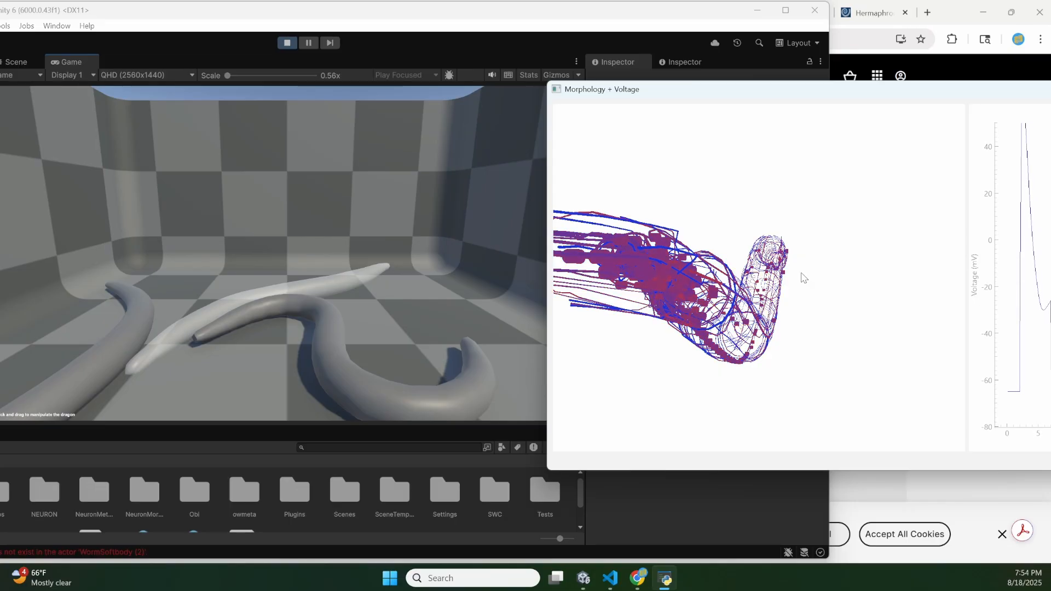
pyautogui.moveTo(340, 392); pyautogui.dragTo(354, 322)
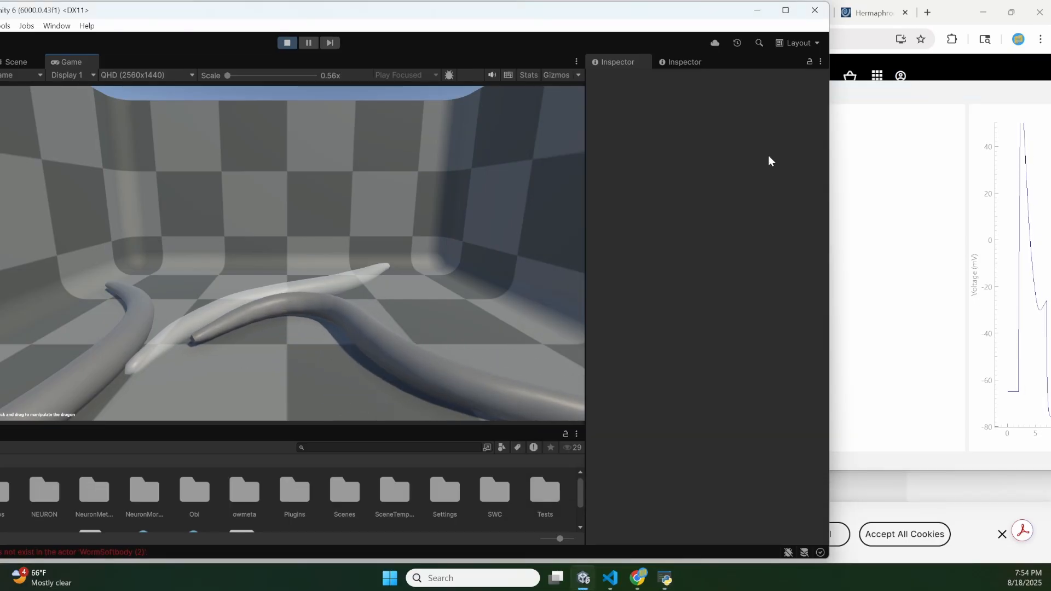
# - Stop the running scene in the maximized Unity window and open the CElegansMorphology scene to view its worm model in the Scene view
pyautogui.moveTo(208, 20); pyautogui.dragTo(355, 4)
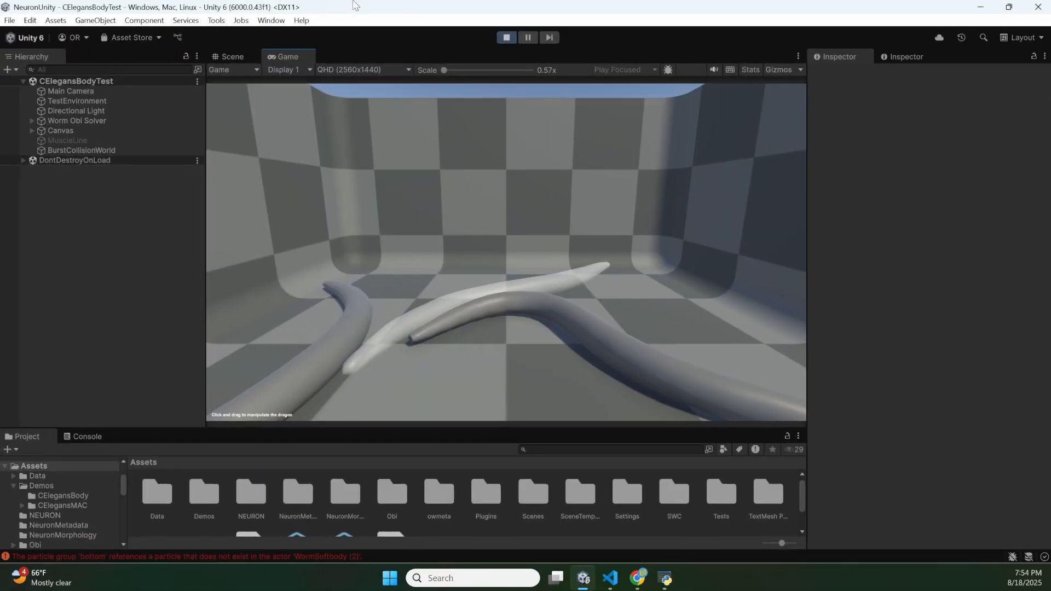
pyautogui.click(509, 39)
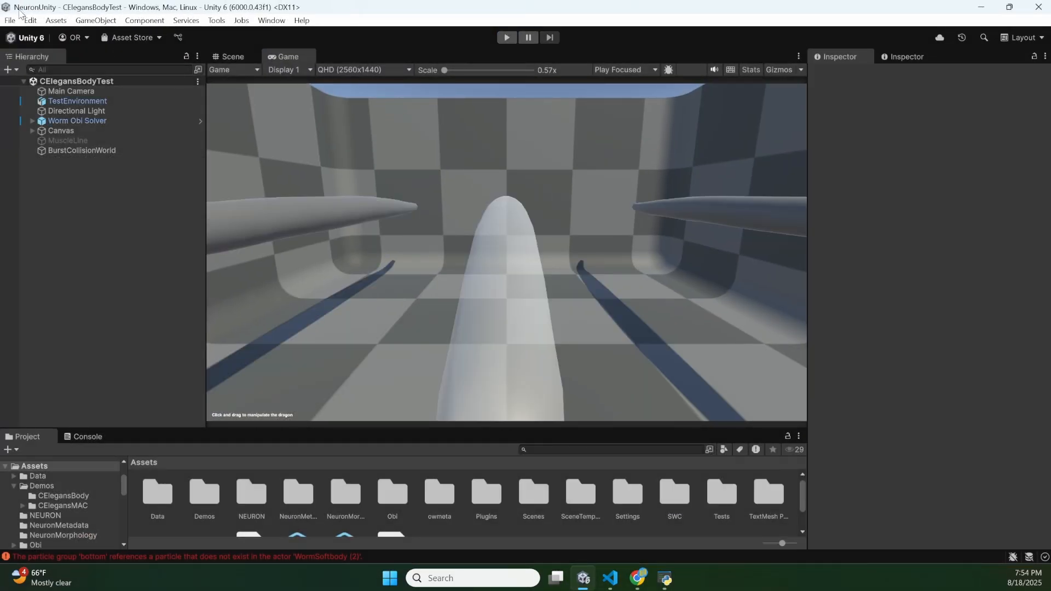
pyautogui.click(10, 21)
pyautogui.moveTo(64, 73)
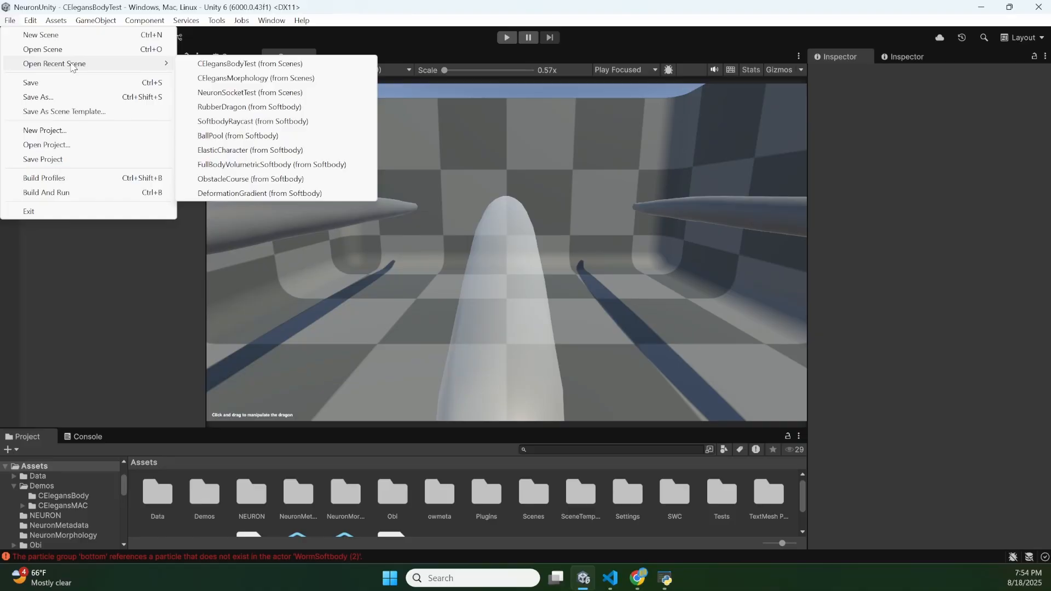
pyautogui.click(238, 75)
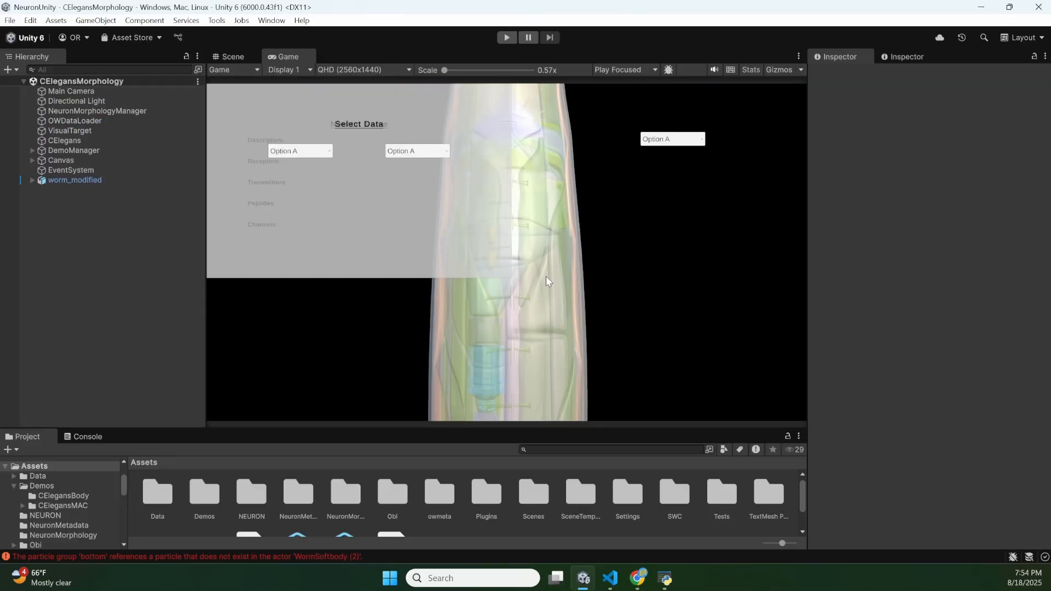
pyautogui.click(228, 57)
pyautogui.scroll(-3, 425, 232)
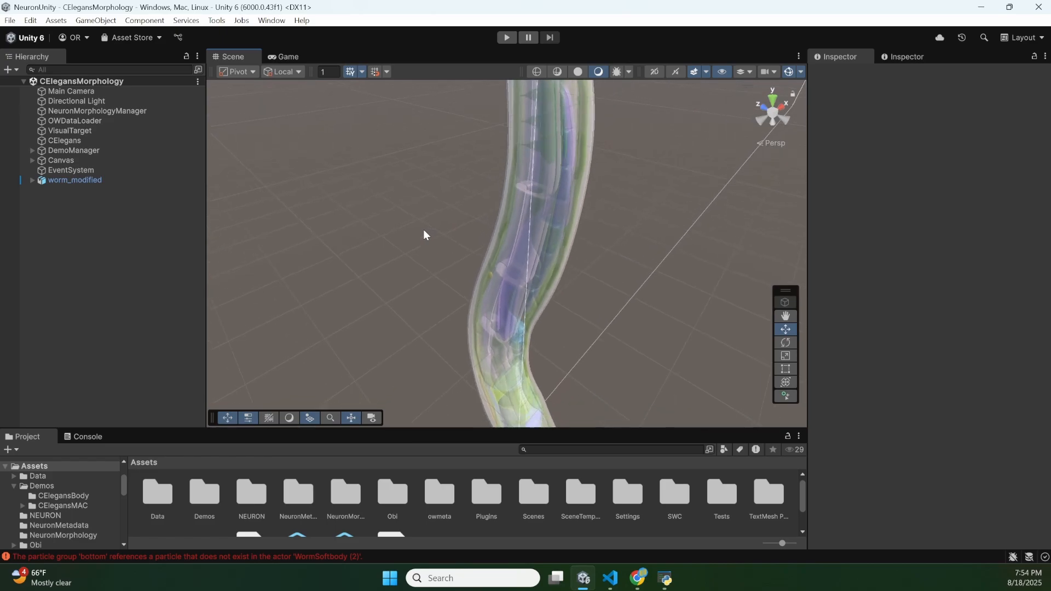
# - Reopen the CElegansBodyTest scene from the recent scenes
pyautogui.click(10, 20)
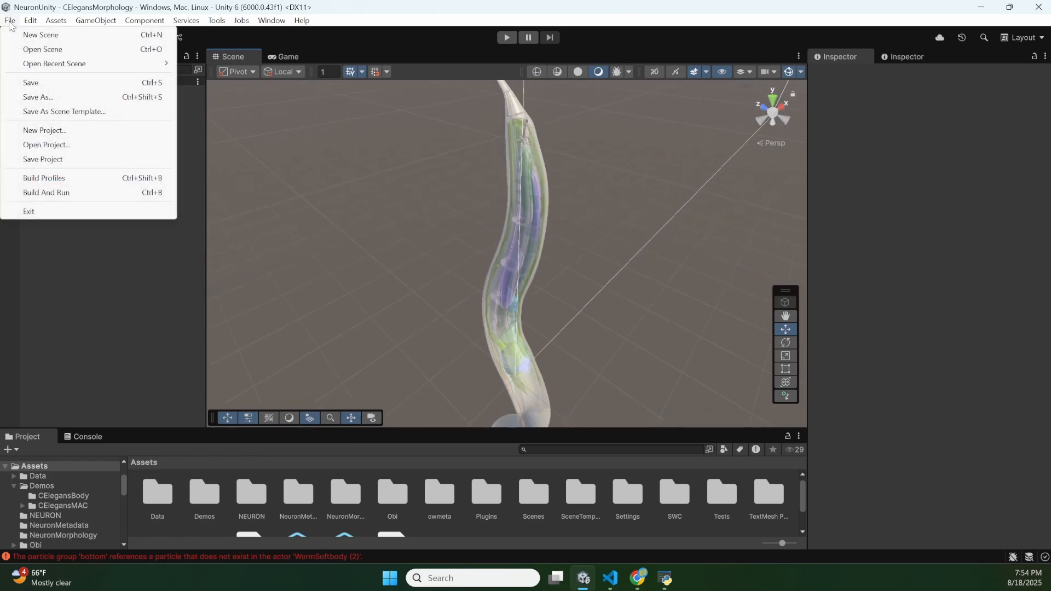
pyautogui.moveTo(49, 64)
pyautogui.click(221, 79)
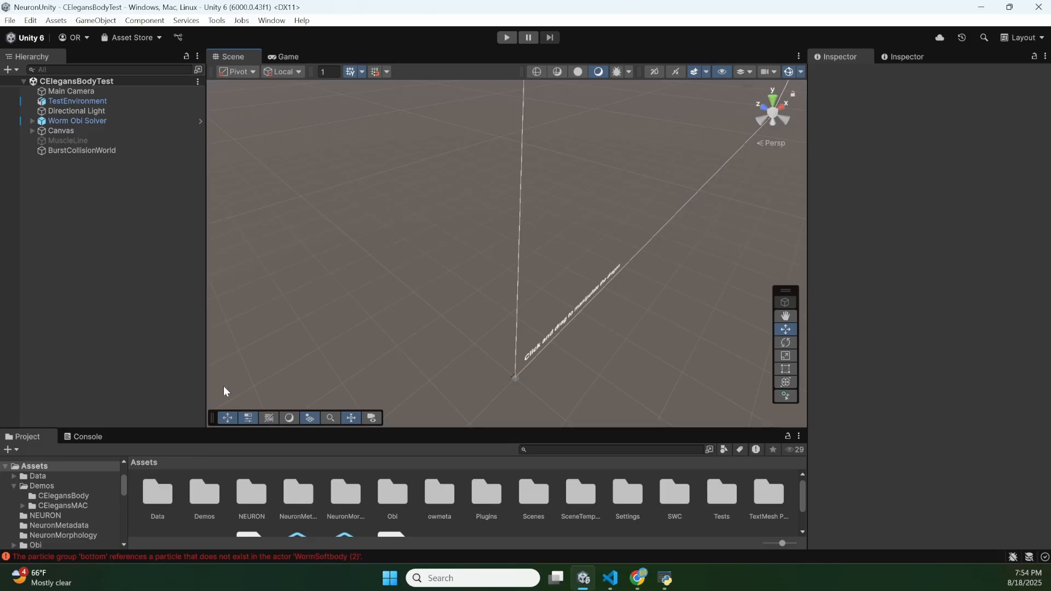
# - Select WormSoftbody under Worm Obi Solver and review its component settings, including the Line Renderer and Obi Particle Picker
pyautogui.click(31, 121)
pyautogui.click(59, 133)
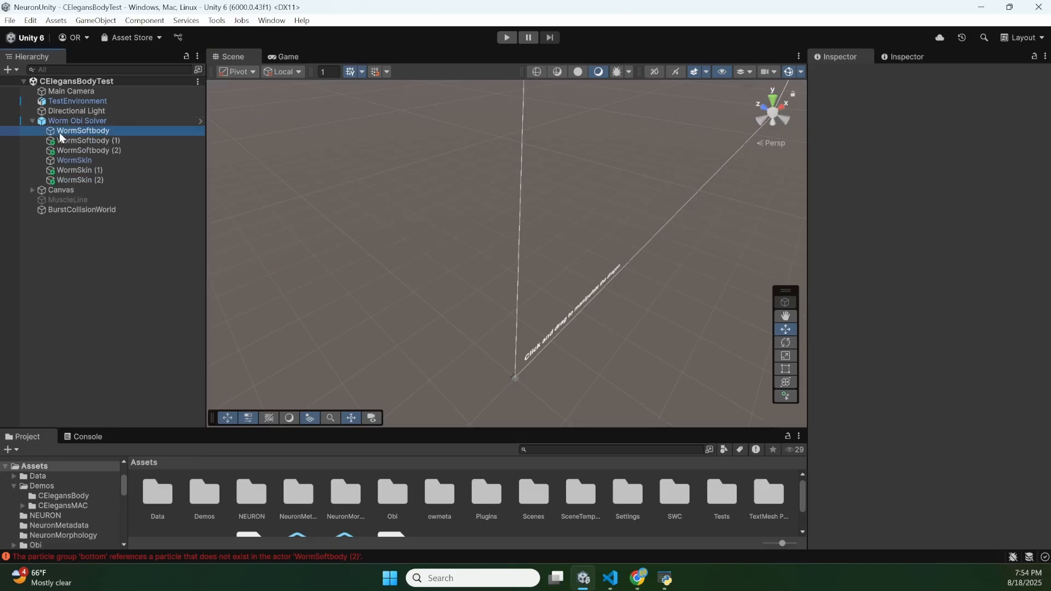
pyautogui.scroll(-8, 889, 428)
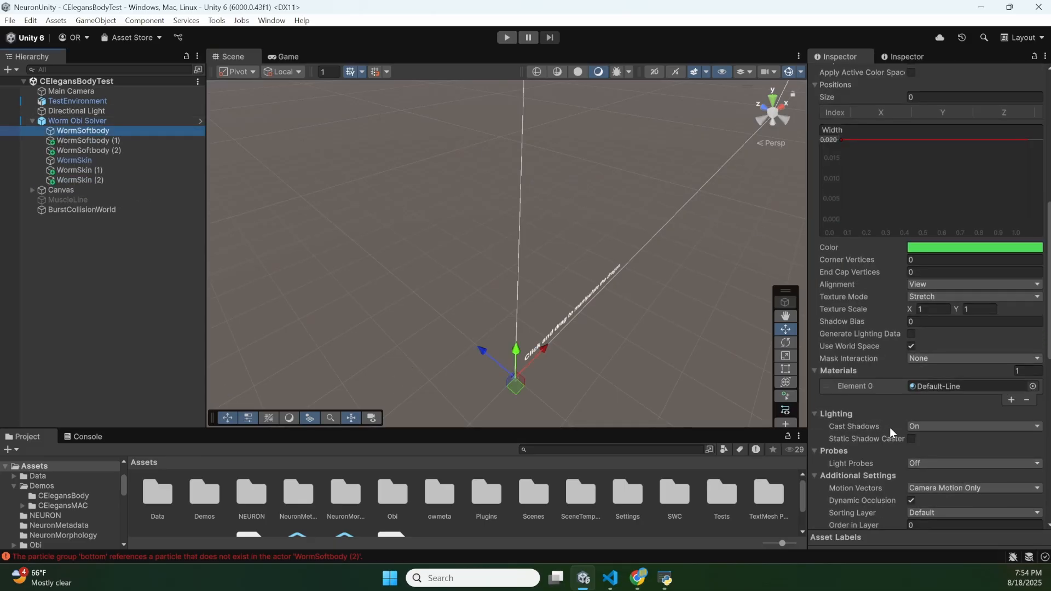
pyautogui.scroll(-4, 888, 428)
pyautogui.scroll(-5, 936, 451)
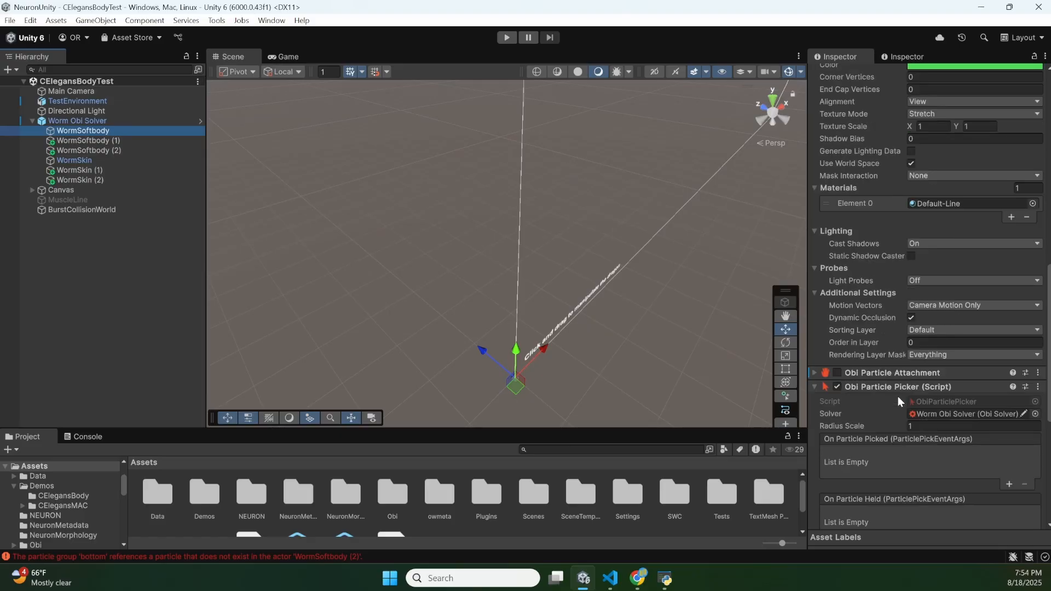
pyautogui.scroll(15, 930, 263)
# - Locate the CElegansBody blueprint asset used by WormSoftbody and open it in the Blueprint Editor
pyautogui.click(933, 181)
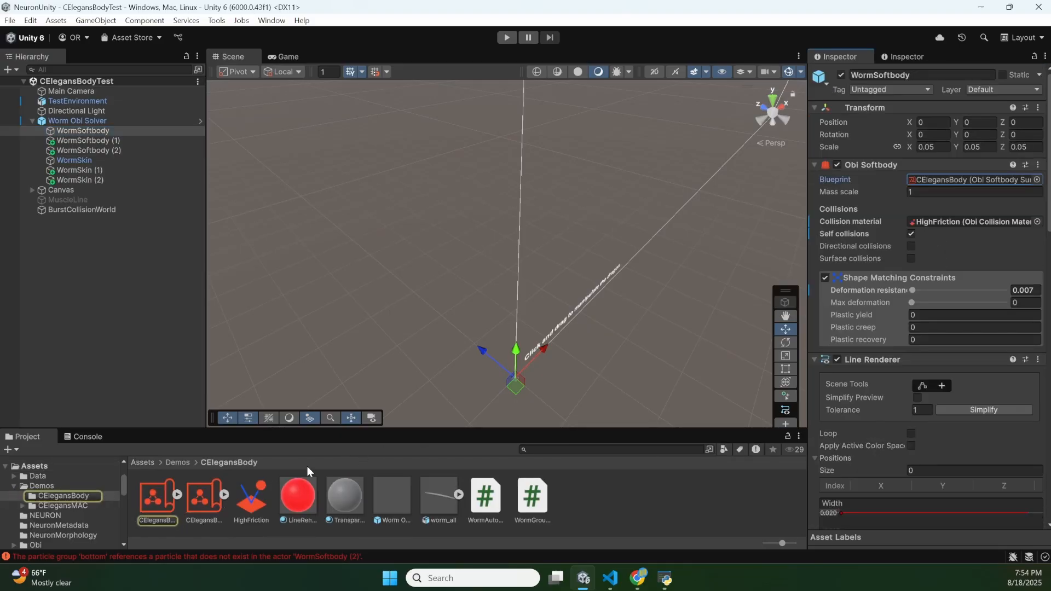
pyautogui.click(151, 503)
pyautogui.click(883, 350)
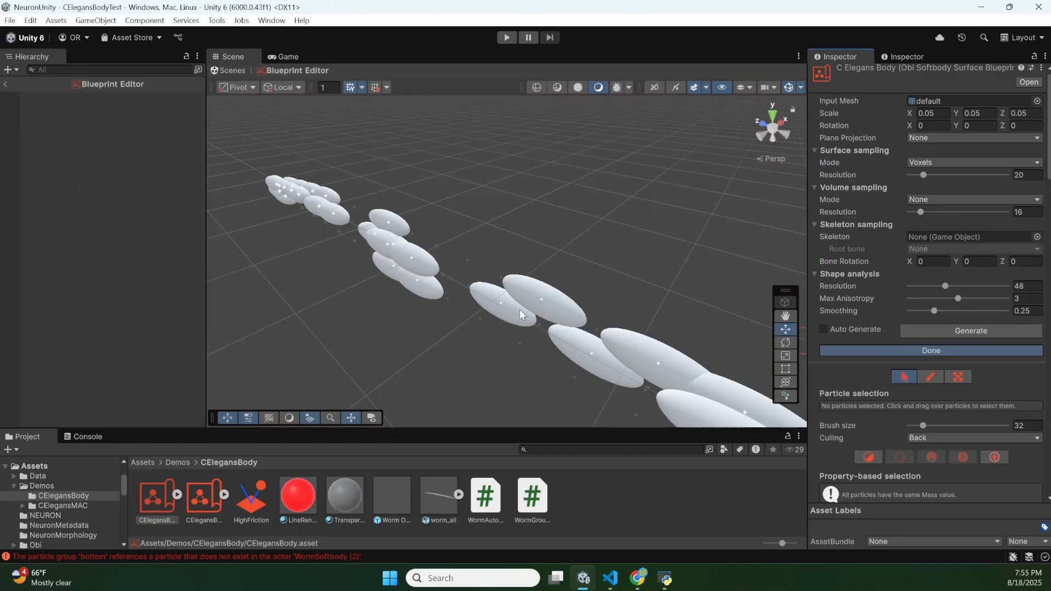
# - Examine the CElegansBody blueprint's particles from near and far along the worm, and exit the Blueprint Editor
pyautogui.scroll(10, 471, 303)
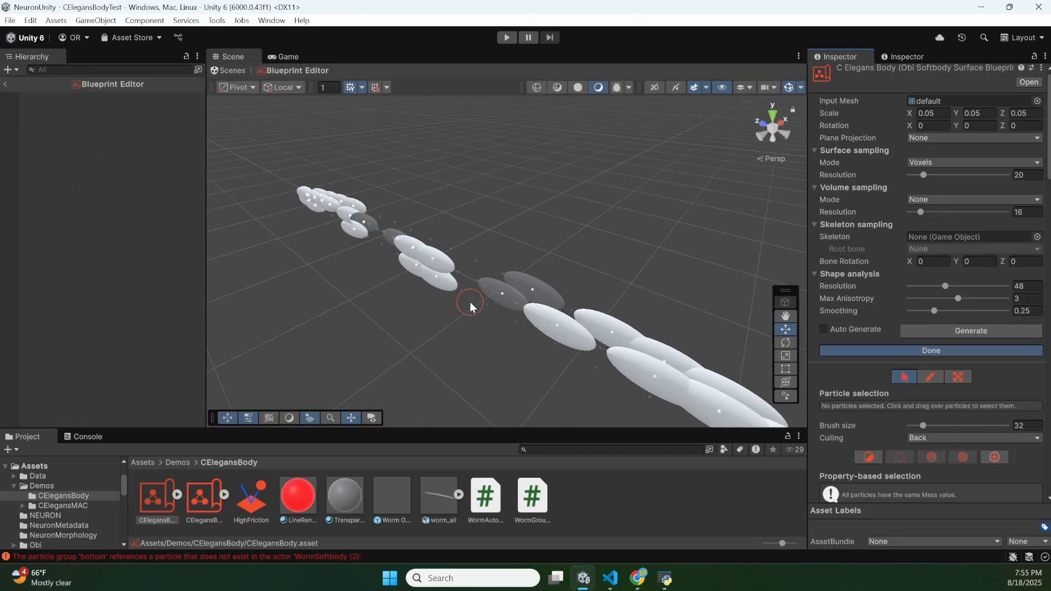
pyautogui.scroll(-15, 471, 305)
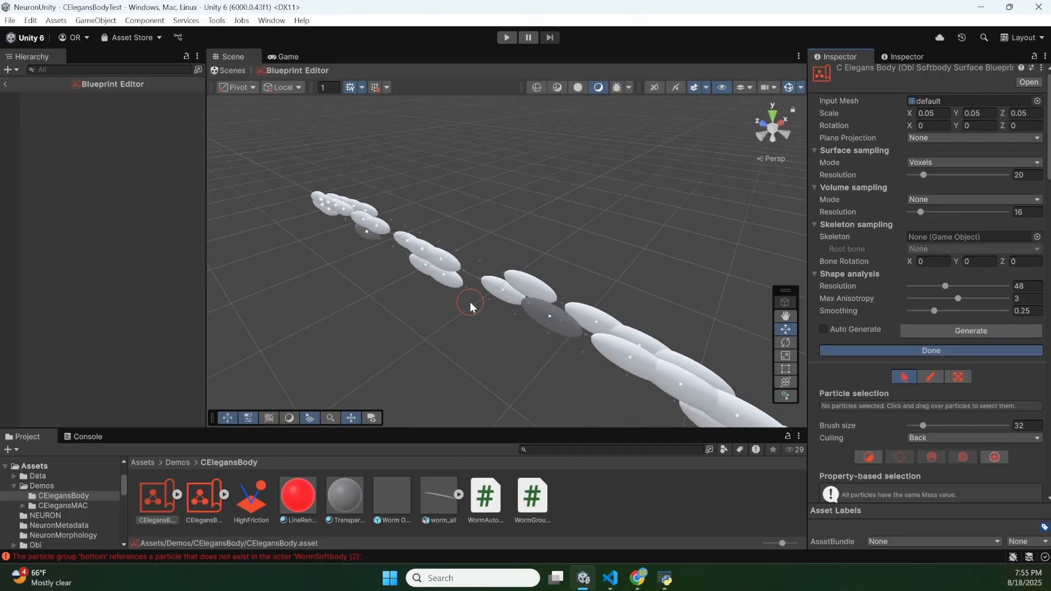
pyautogui.scroll(5, 469, 301)
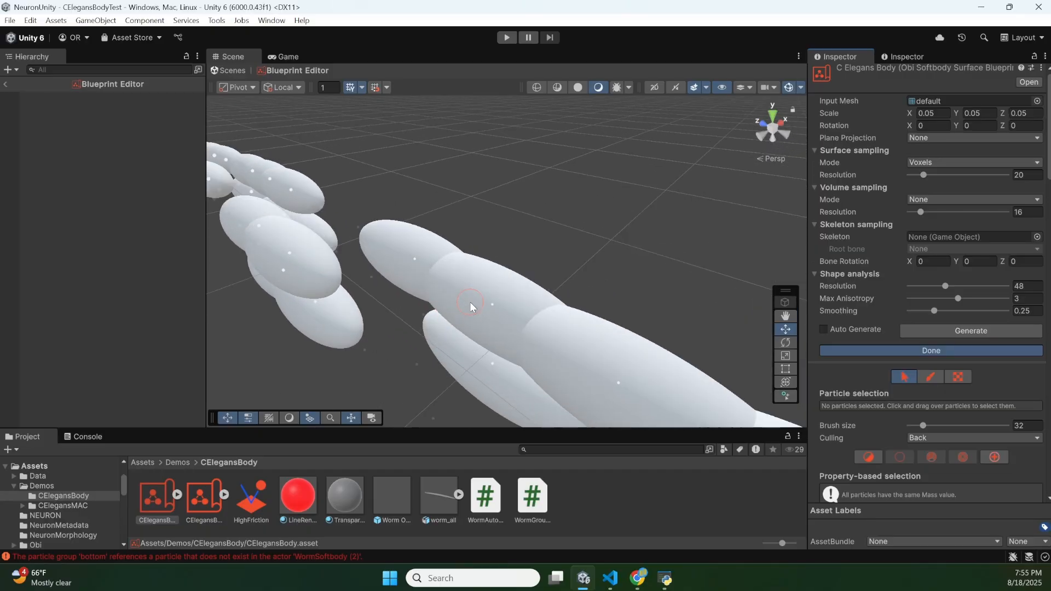
pyautogui.scroll(-5, 470, 301)
pyautogui.scroll(5, 469, 301)
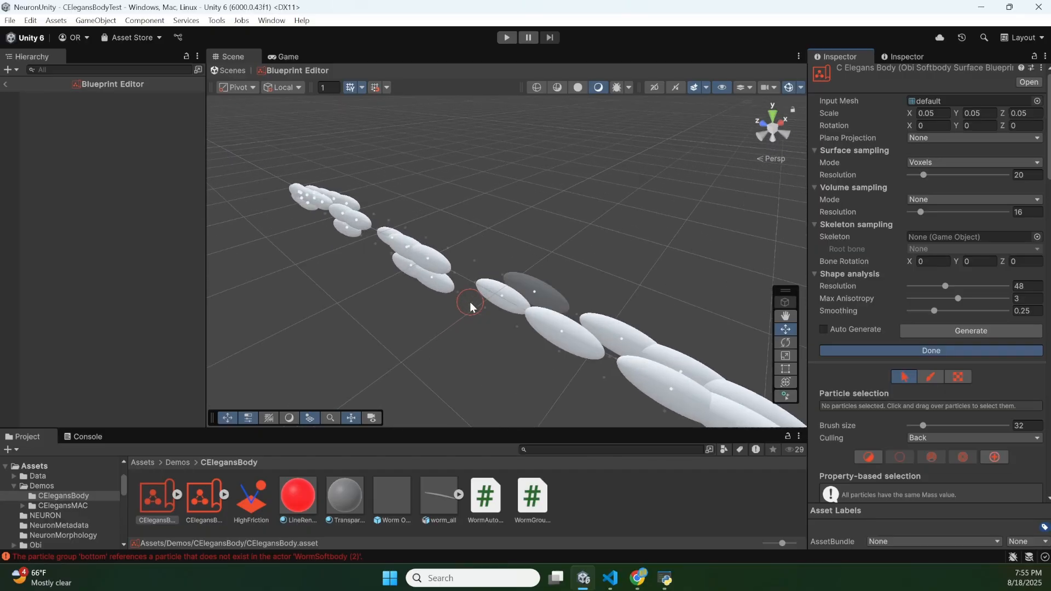
pyautogui.scroll(-5, 470, 301)
pyautogui.scroll(5, 470, 301)
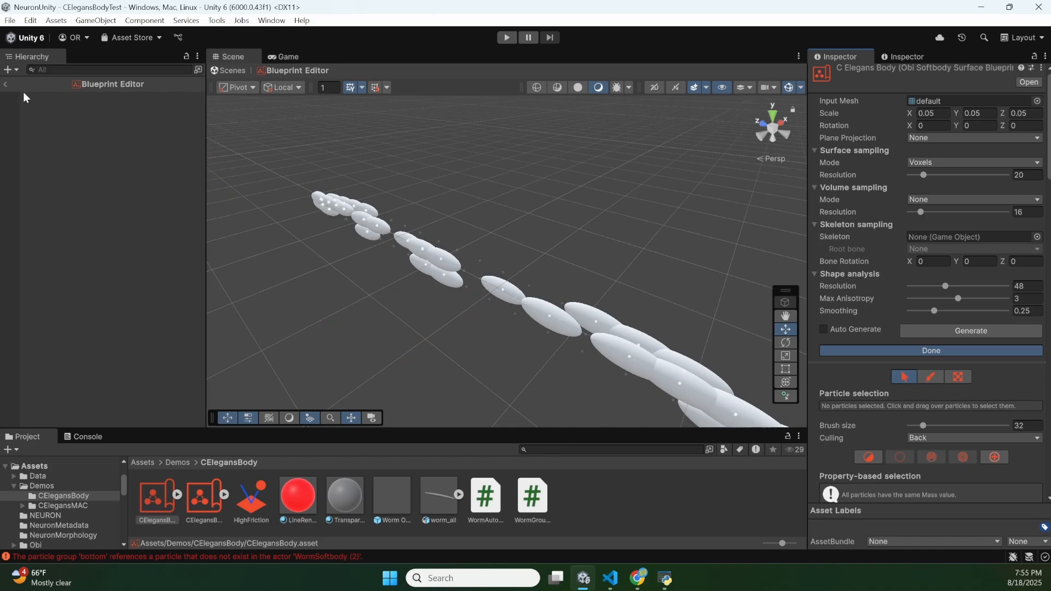
pyautogui.click(5, 86)
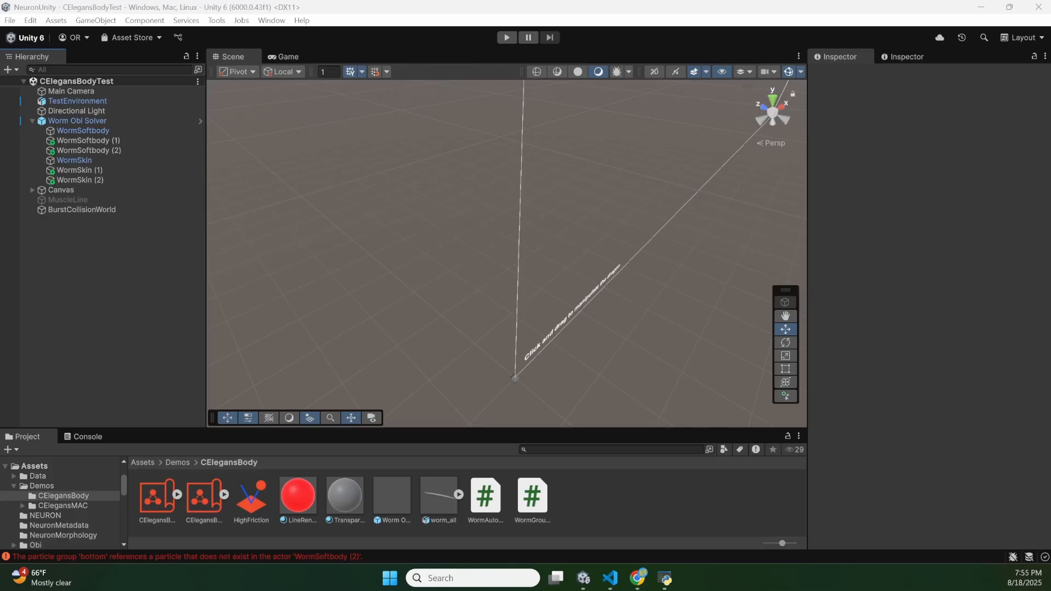
# - Switch to VS Code and examine the Receptor Counts chart in the owmeta_receptors_analysis.ipynb notebook
pyautogui.hotkey('alt', 'Tab')
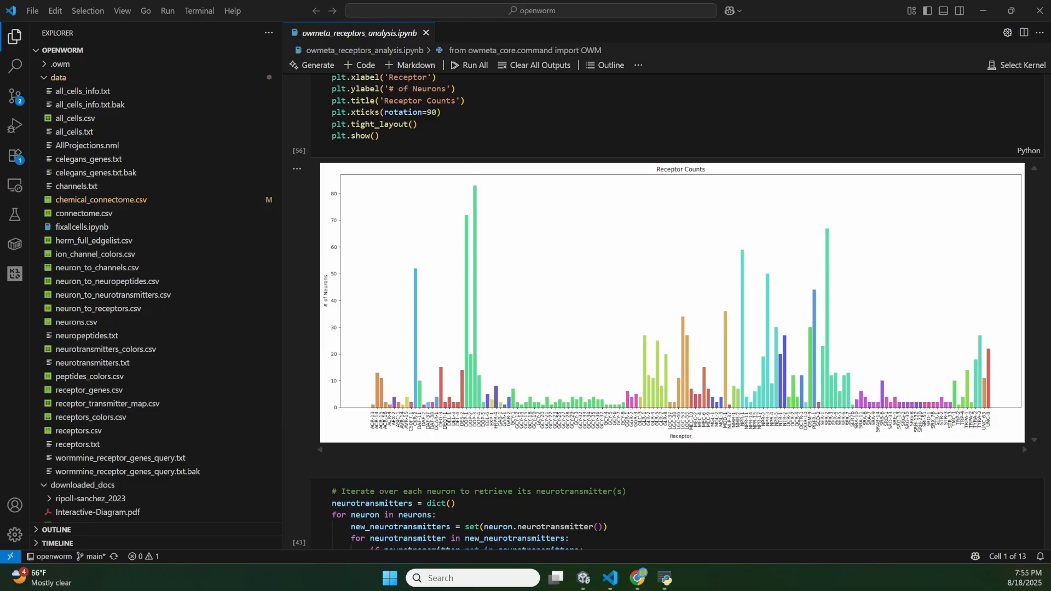
pyautogui.hotkey('alt', 'Tab')
pyautogui.hotkey('alt', 'Tab')
pyautogui.scroll(-1, 614, 271)
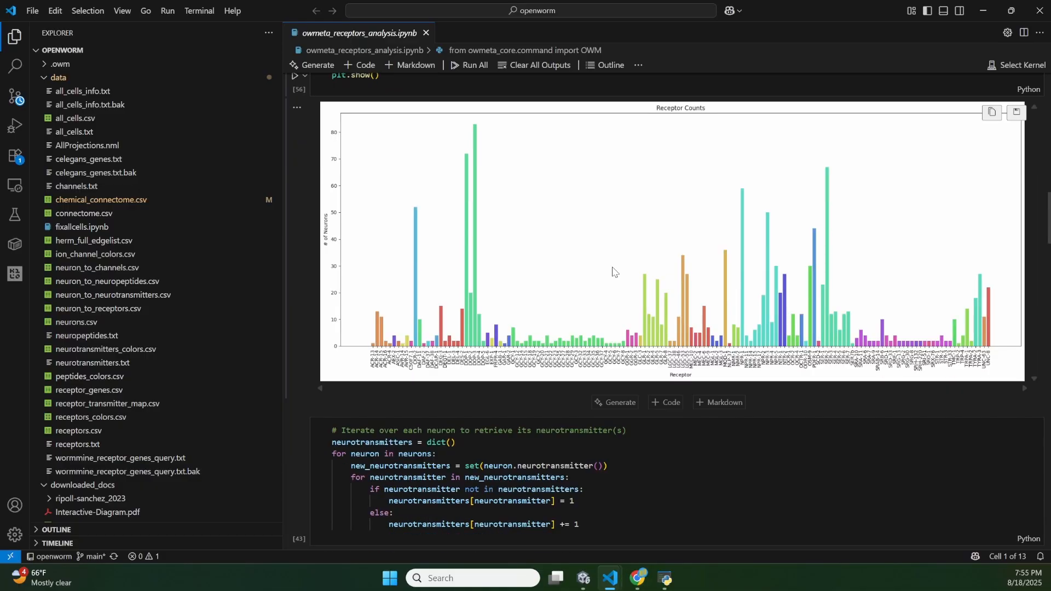
pyautogui.scroll(-3, 614, 271)
pyautogui.scroll(3, 532, 339)
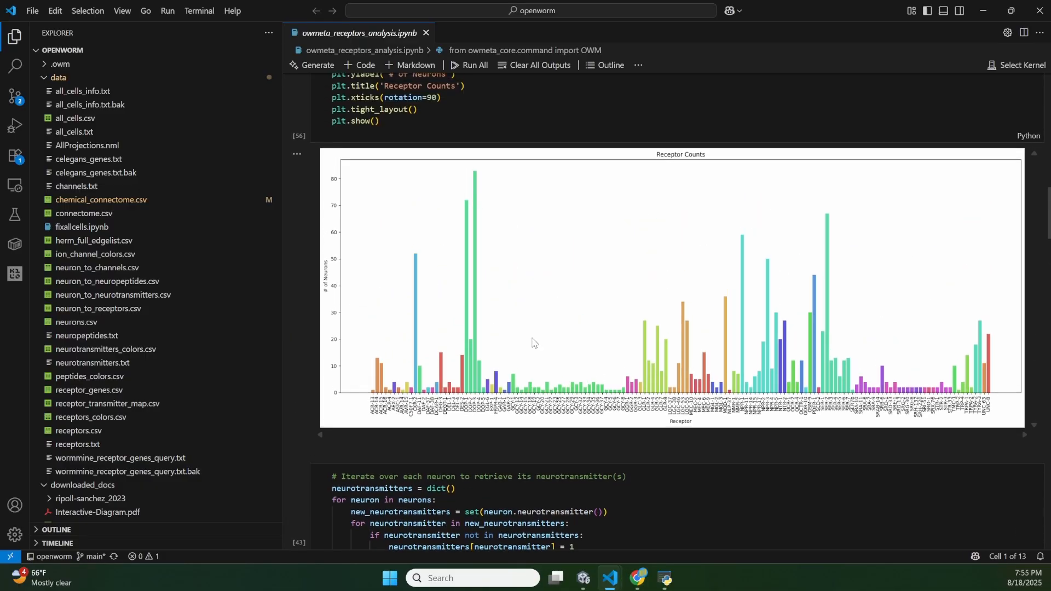
pyautogui.scroll(3, 533, 338)
pyautogui.scroll(-4, 533, 338)
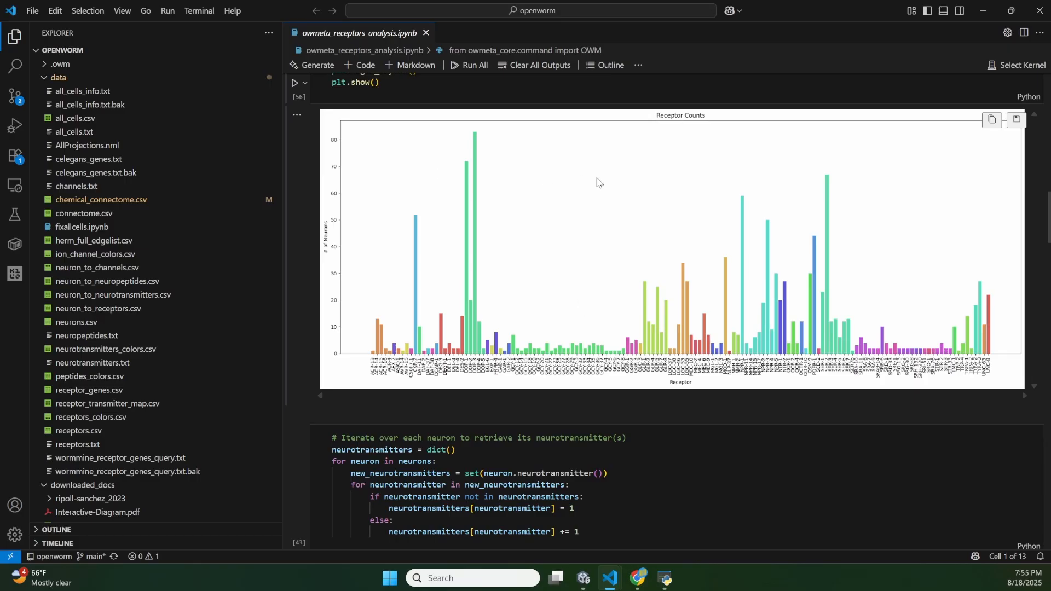
# - Look through the notebook's neurotransmitter and neuropeptide count charts and the code that assigns colors to receptor families
pyautogui.scroll(-15, 516, 346)
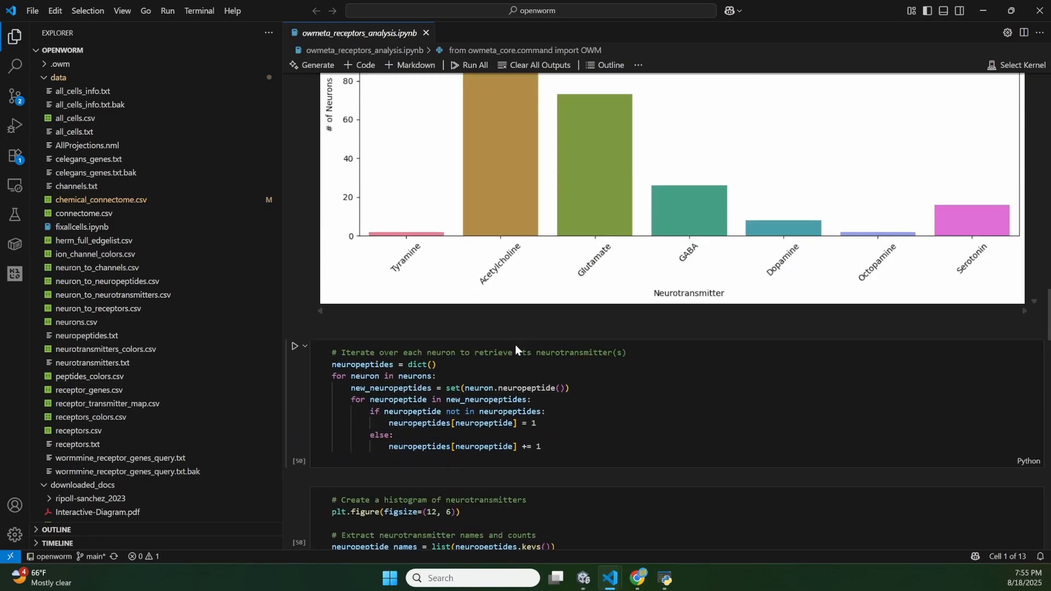
pyautogui.scroll(-12, 516, 349)
pyautogui.scroll(6, 516, 349)
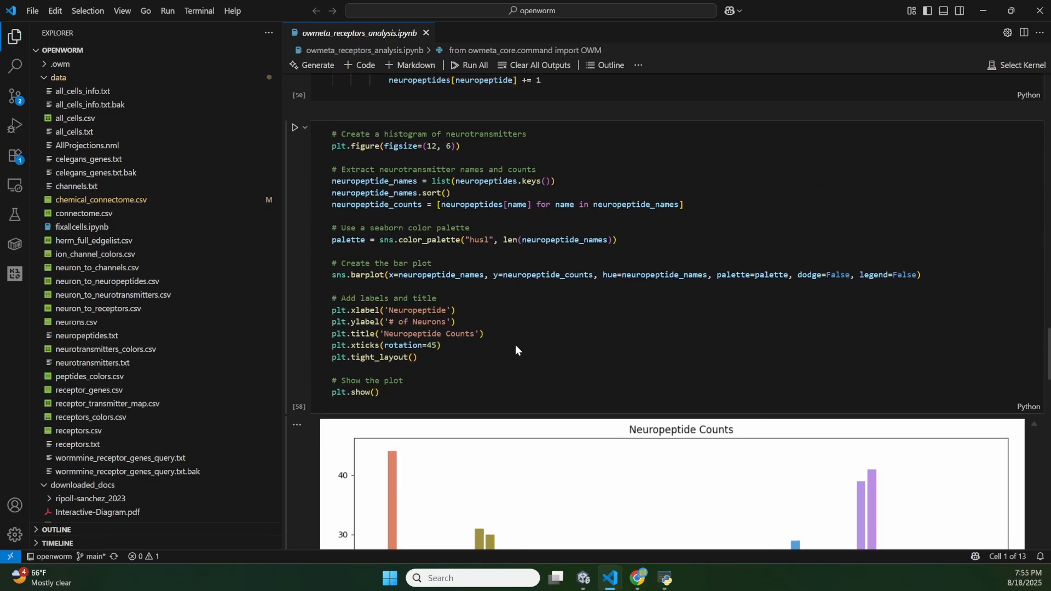
pyautogui.scroll(18, 515, 349)
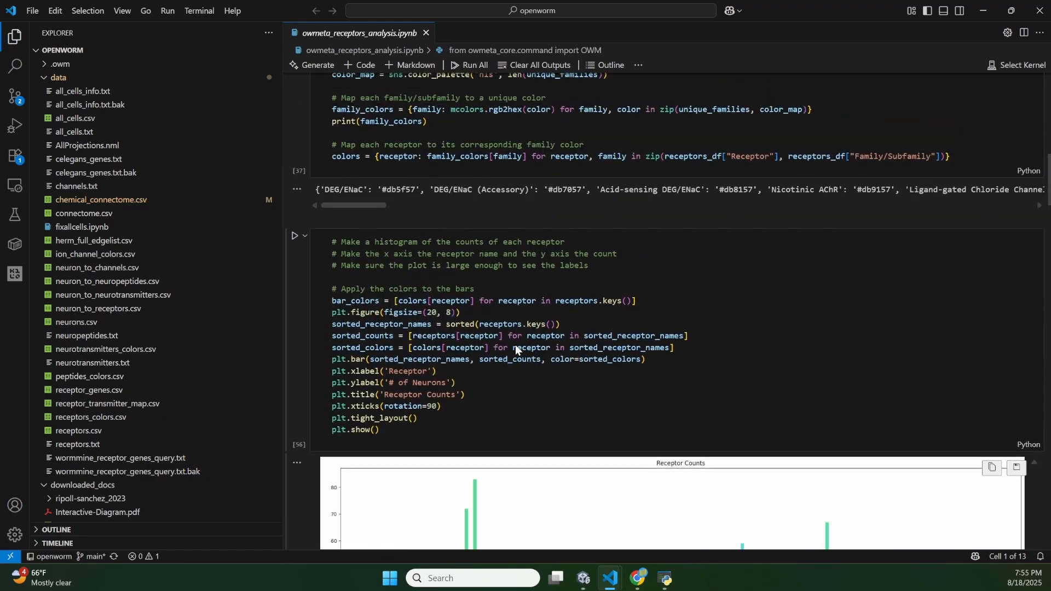
pyautogui.scroll(15, 514, 344)
pyautogui.scroll(-10, 514, 343)
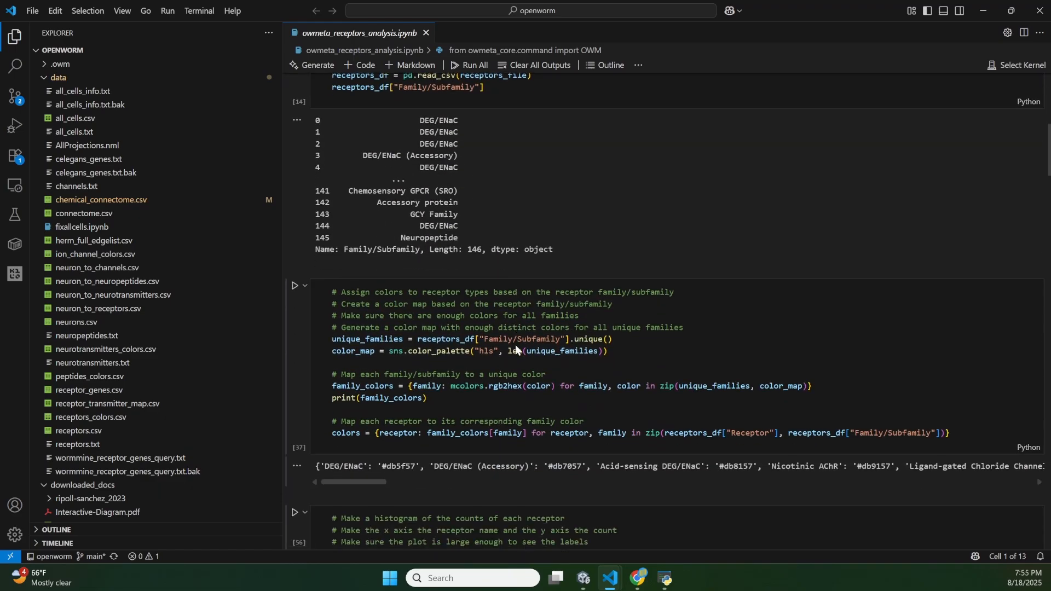
pyautogui.scroll(-15, 514, 344)
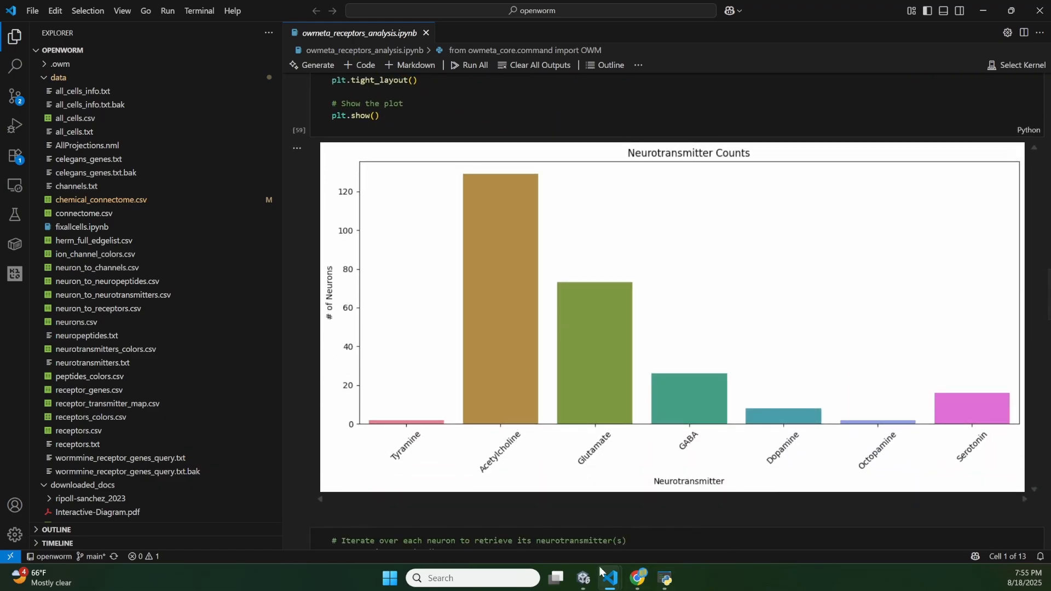
# - View book.pdf in the webpage-scraper VS Code window, and switch to the C. elegans II book page in Chrome
pyautogui.moveTo(608, 574)
pyautogui.click(539, 519)
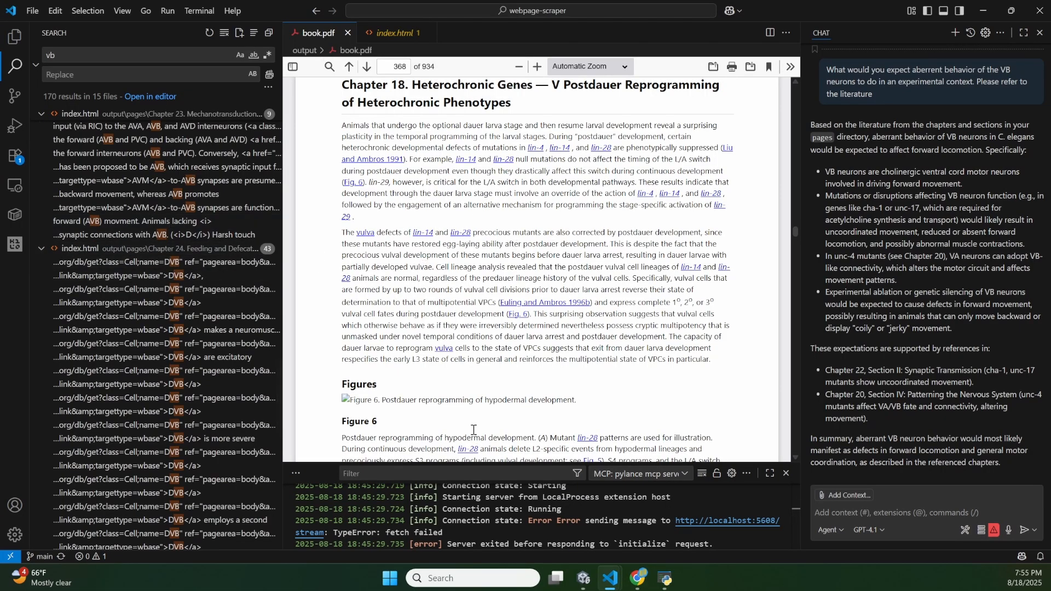
pyautogui.click(644, 584)
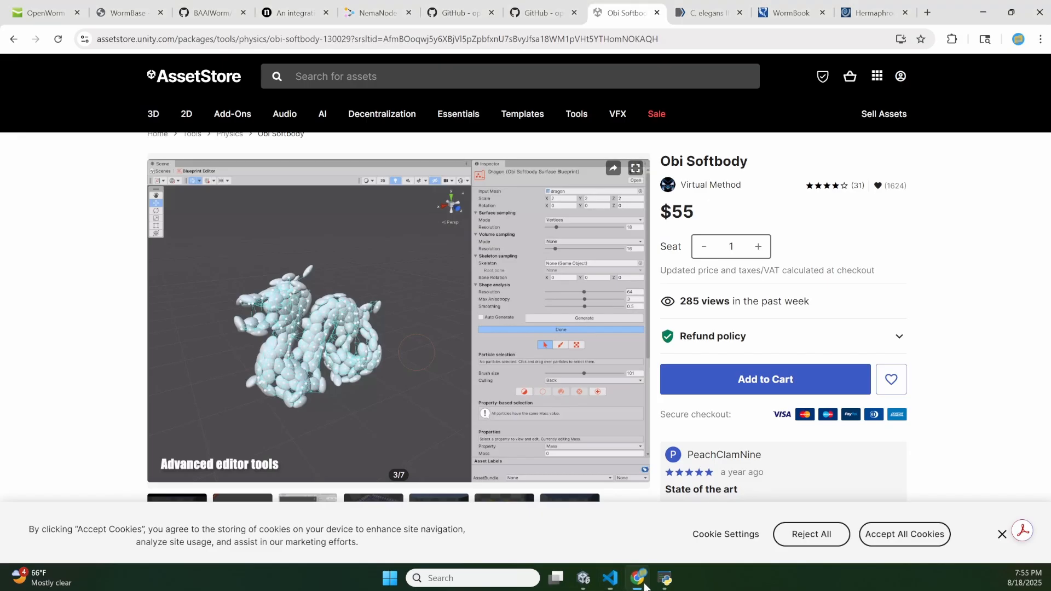
pyautogui.click(706, 13)
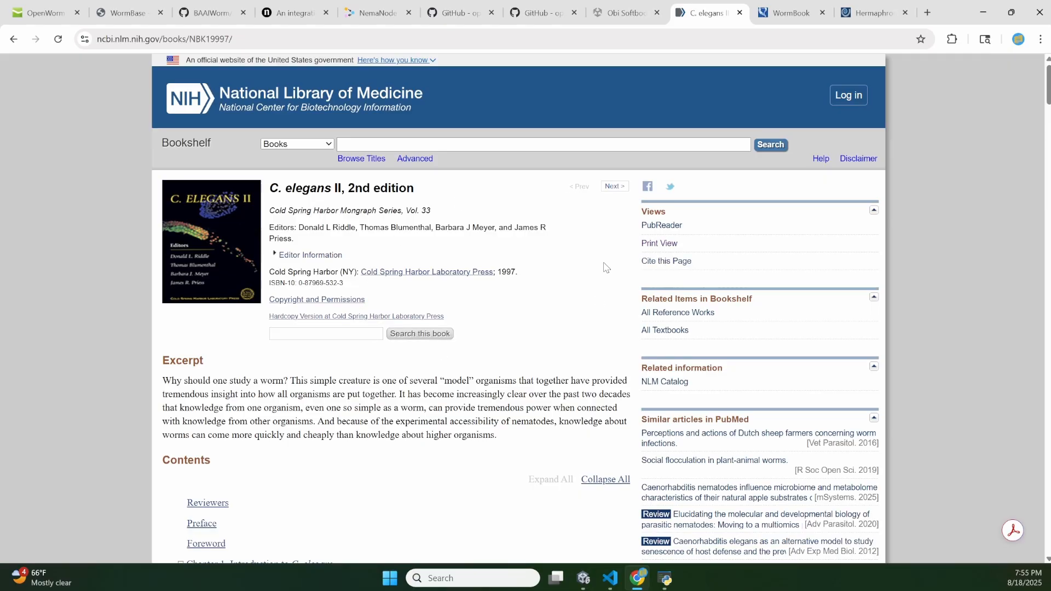
# - View the WormBook home page's sections and news, and switch to the WormAtlas nervous system page
pyautogui.click(792, 12)
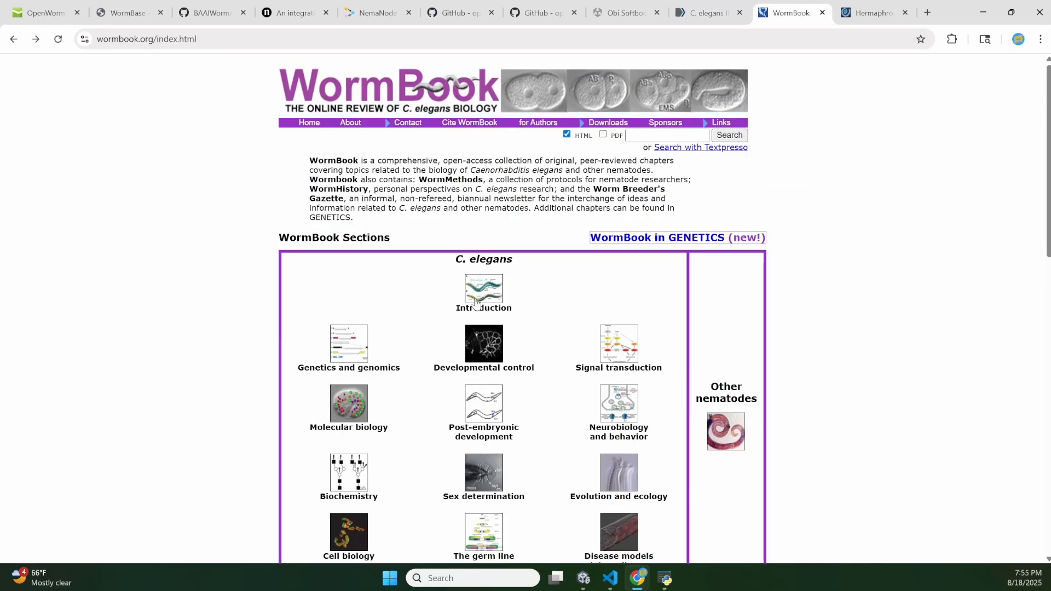
pyautogui.scroll(-8, 449, 221)
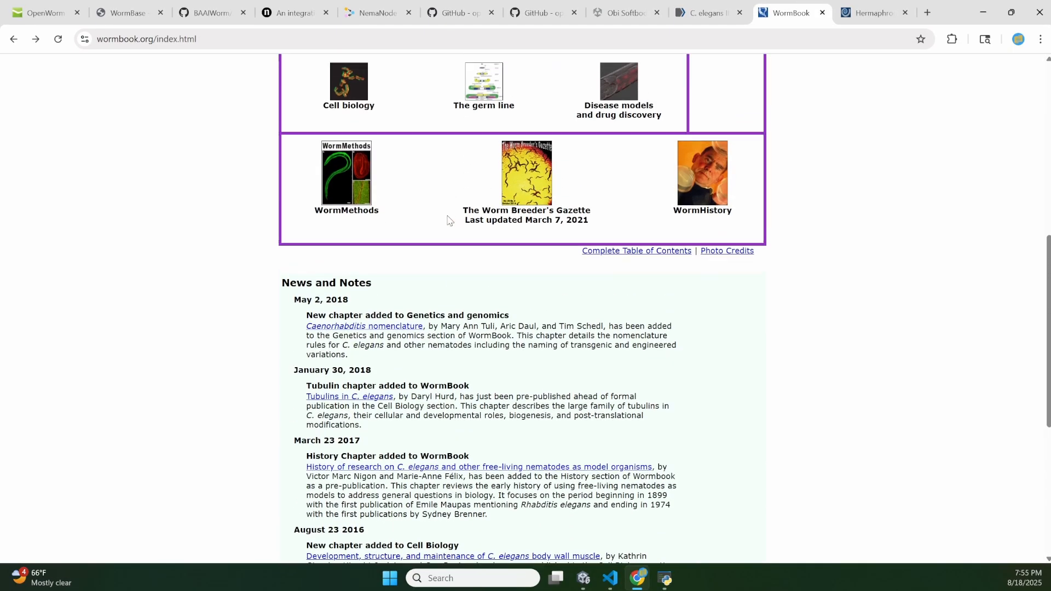
pyautogui.scroll(8, 449, 221)
pyautogui.click(874, 13)
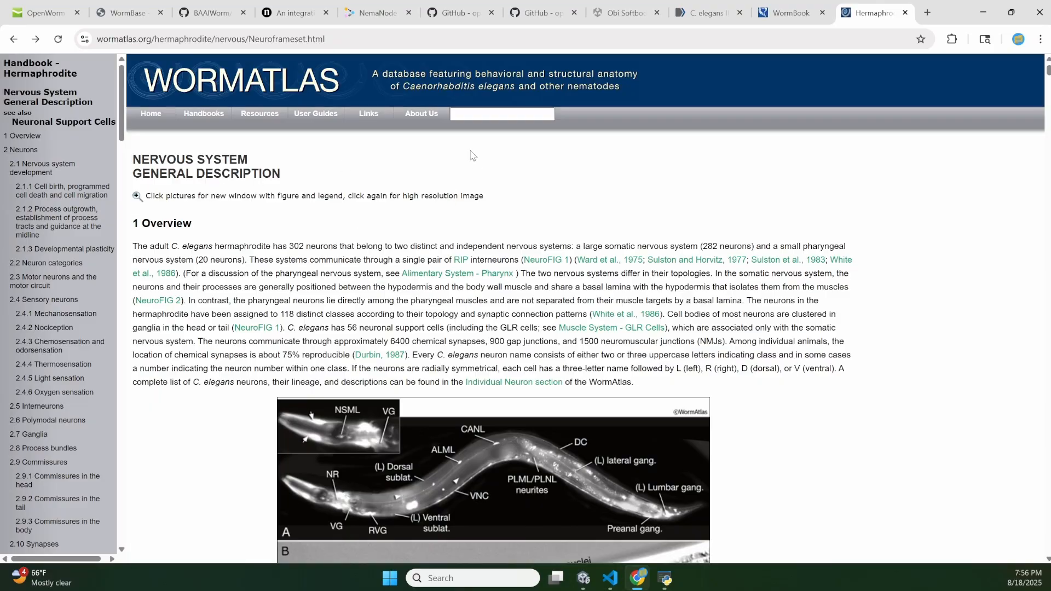
# - Return to the webpage-scraper VS Code window and review the chat's literature-based answers about aberrant VB neuron behavior and genetic expression
pyautogui.click(983, 12)
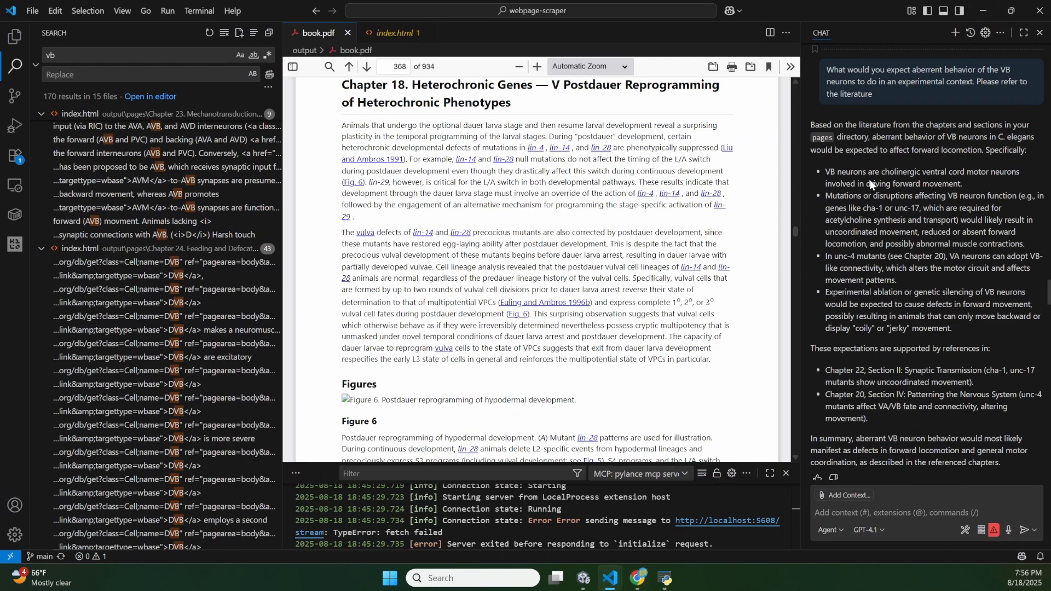
pyautogui.scroll(2, 872, 184)
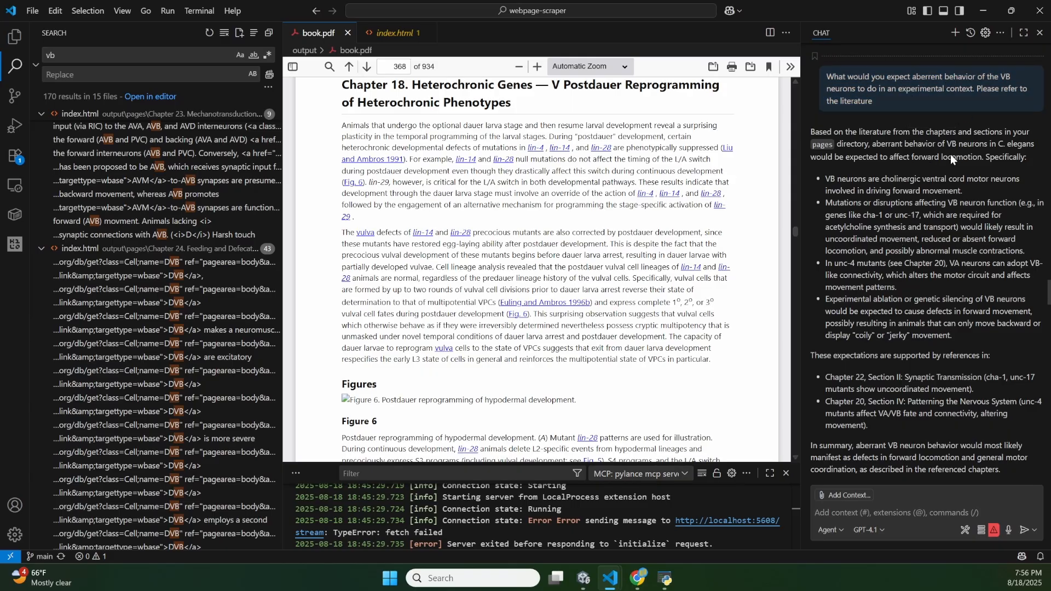
pyautogui.scroll(-2, 950, 153)
pyautogui.scroll(-6, 950, 154)
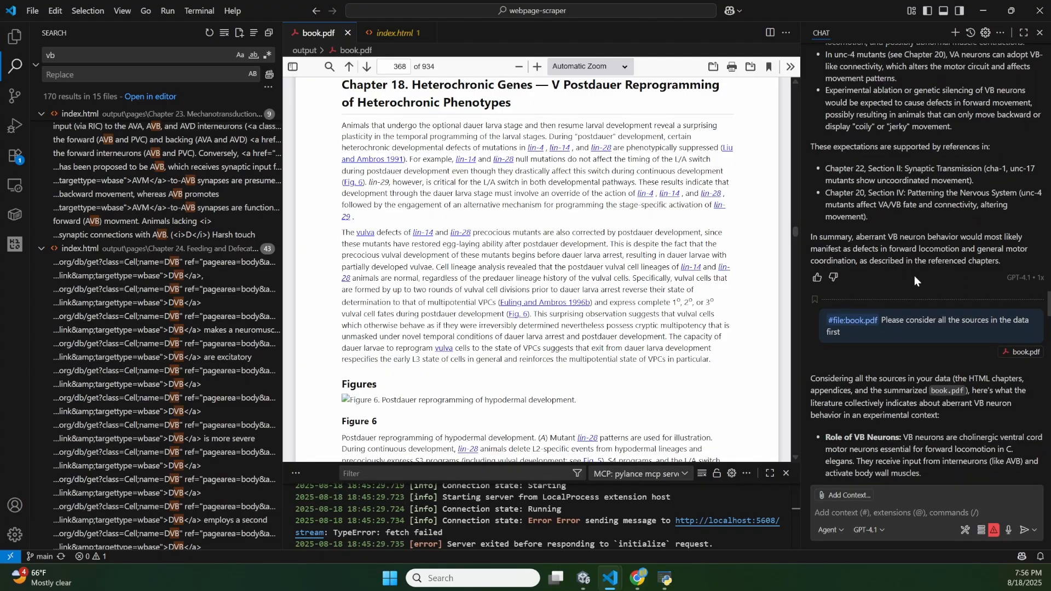
pyautogui.scroll(-15, 879, 313)
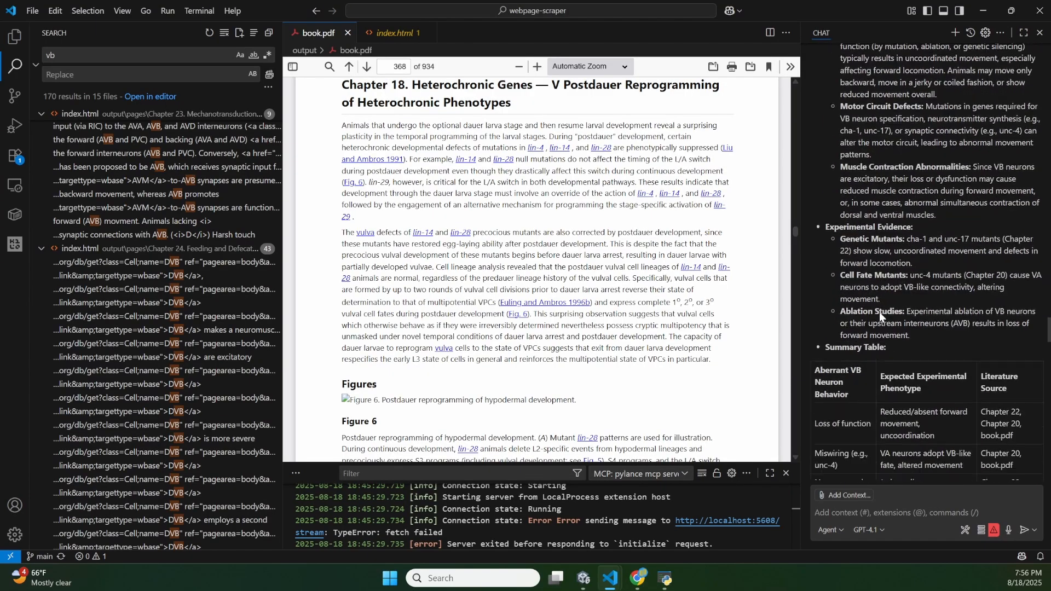
pyautogui.scroll(-15, 879, 311)
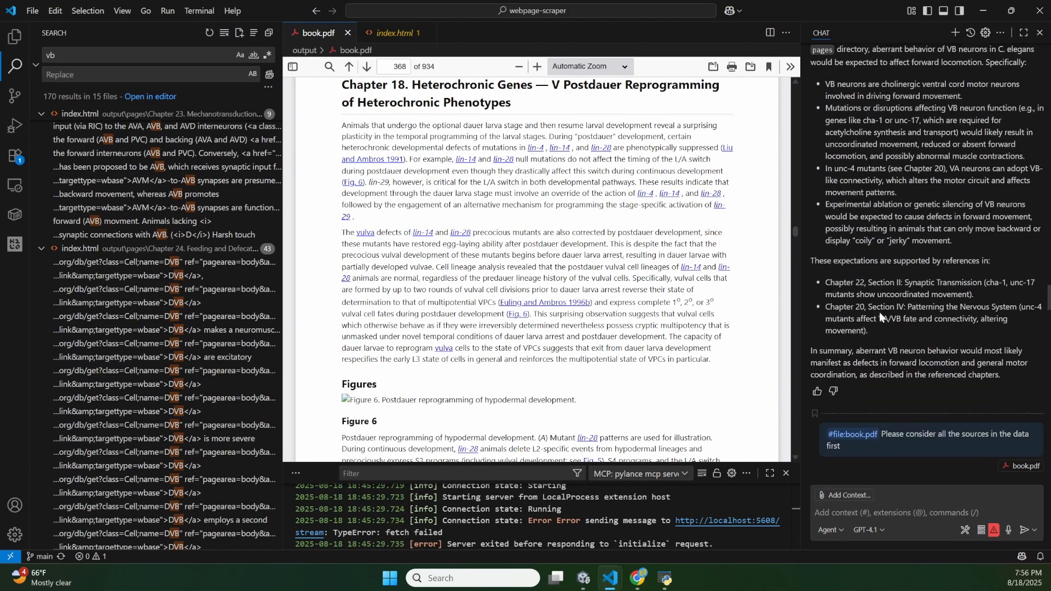
pyautogui.scroll(10, 879, 311)
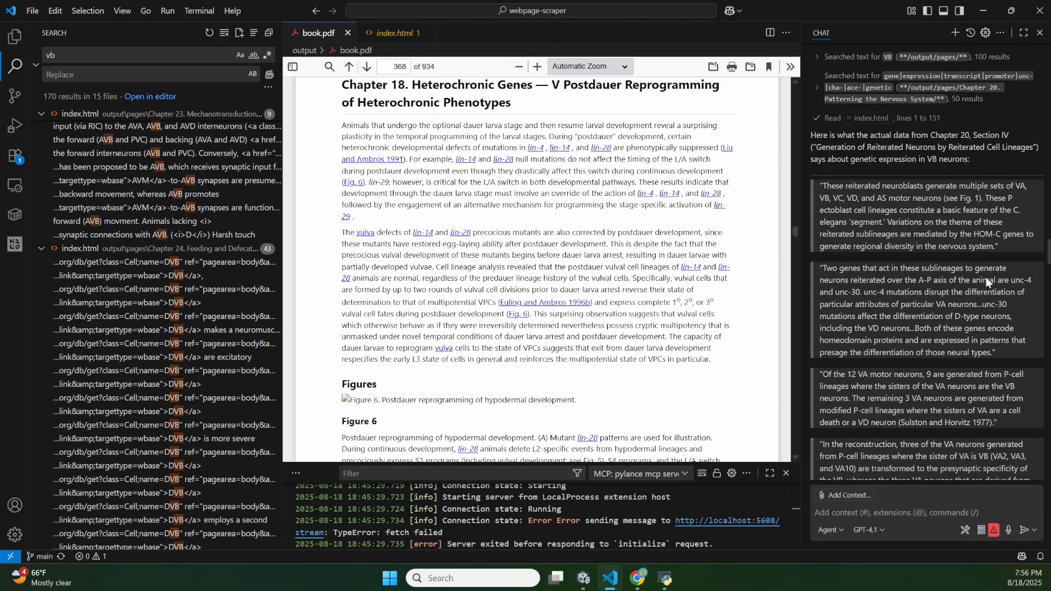
pyautogui.scroll(-10, 946, 314)
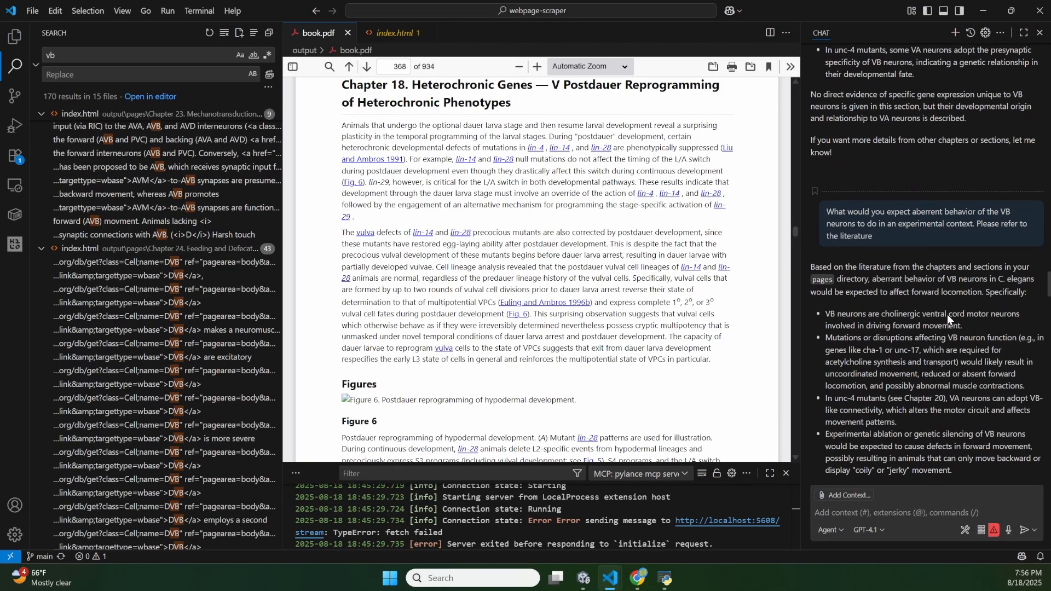
pyautogui.scroll(-1, 946, 314)
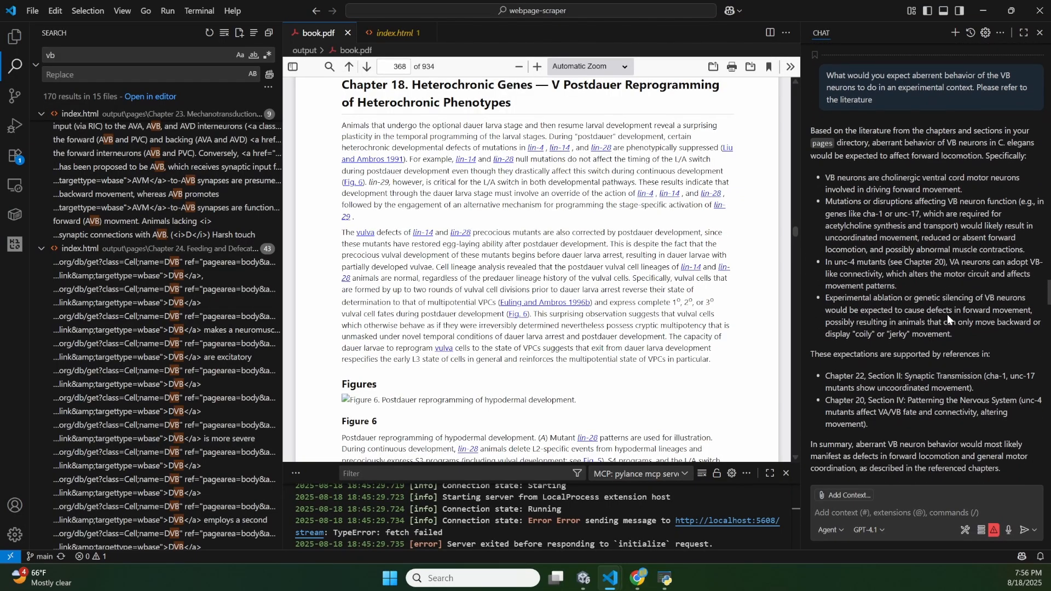
pyautogui.scroll(1, 946, 314)
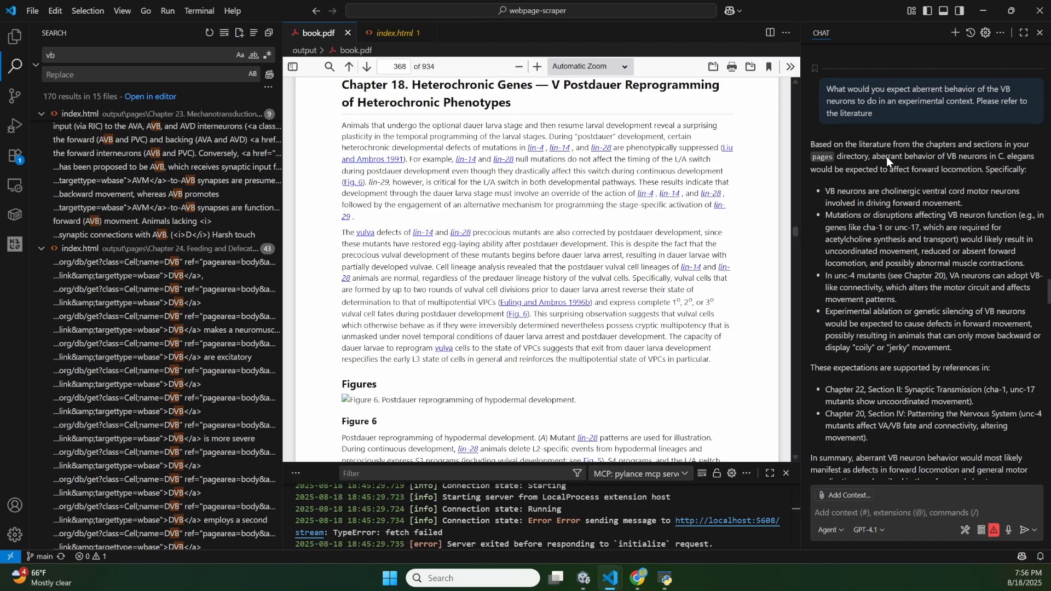
pyautogui.rightClick(859, 324)
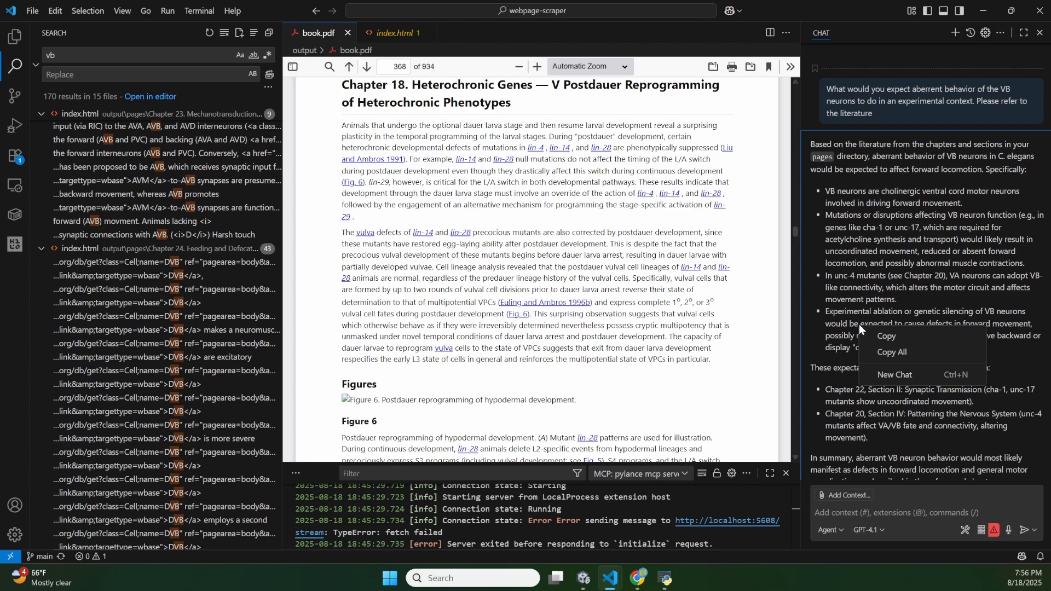
pyautogui.click(836, 247)
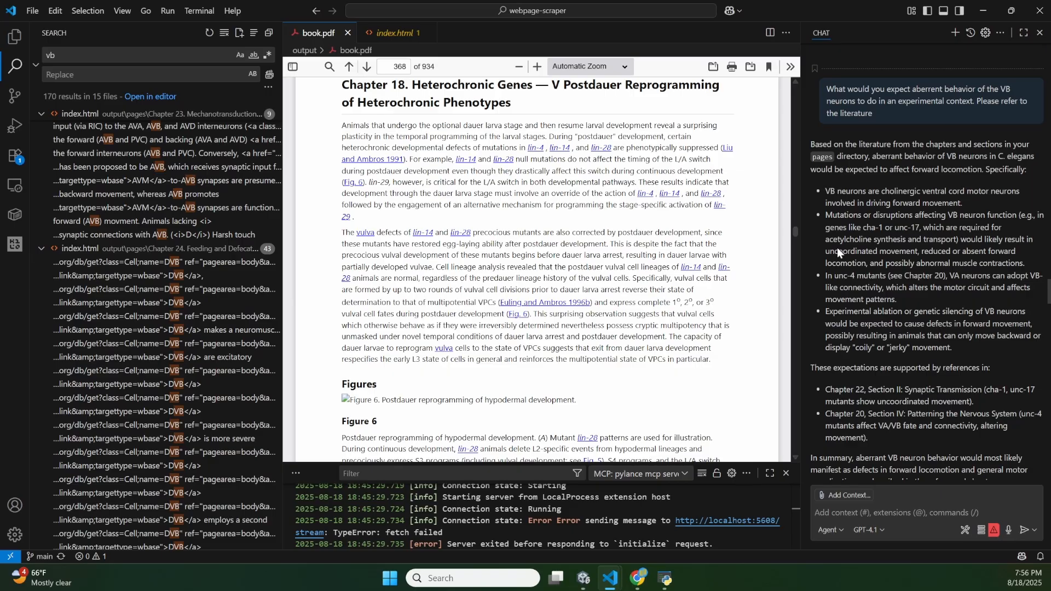